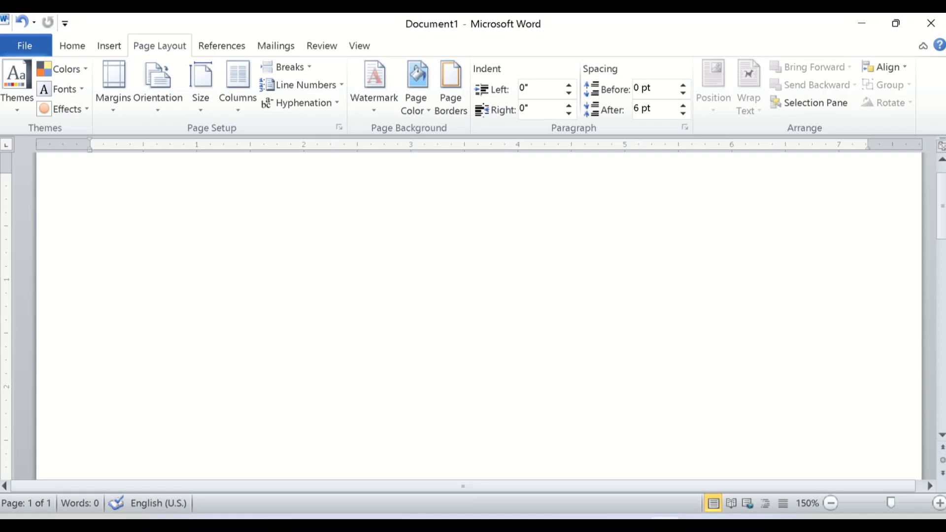
Generate sample text in the blank document with the formula =rand(50,4).
text(=rand)
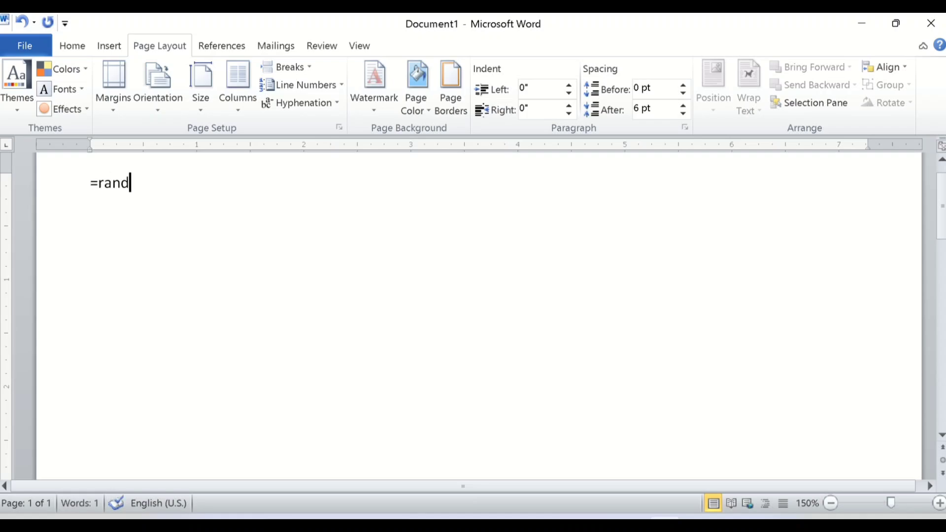
text((5)
text(0,4)
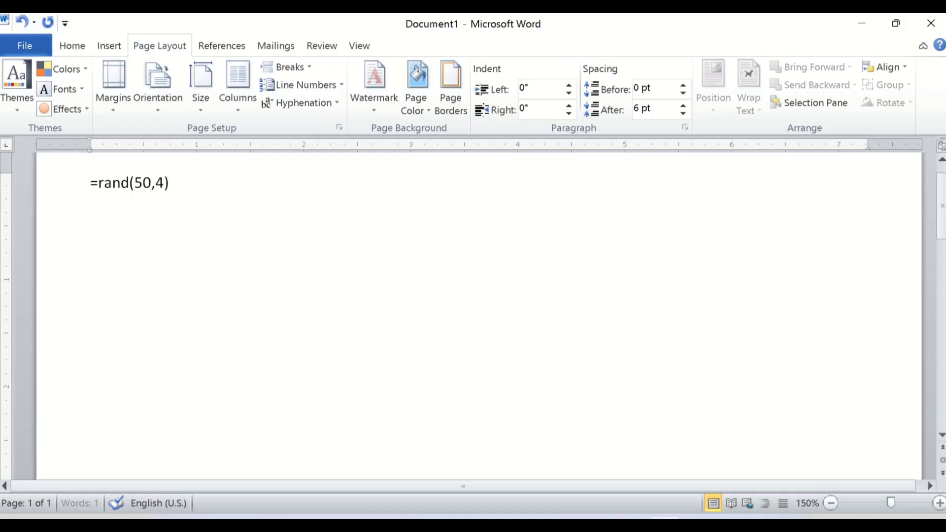
text())
key(Return)
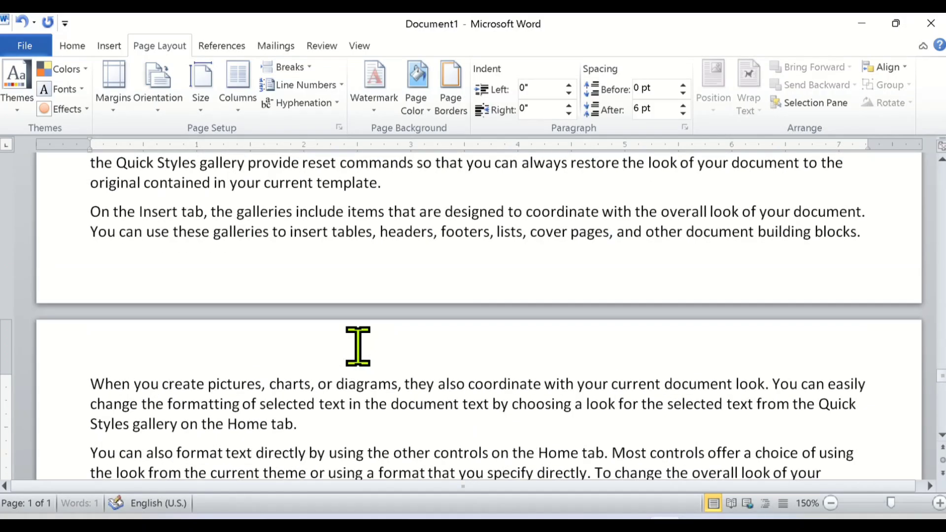
Look through the generated sample text on the first page to examine its layout within the margins.
drag(943, 365, 942, 186)
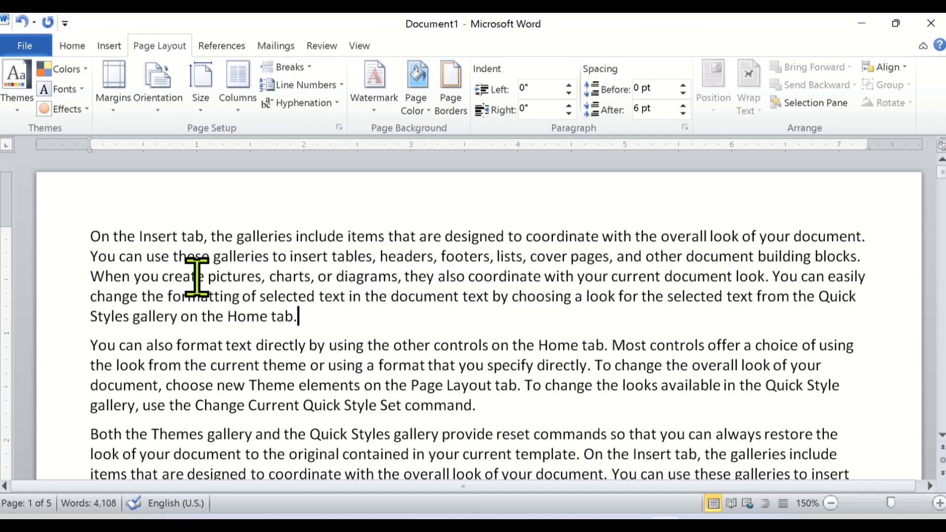
scroll(229, 291, down, 1)
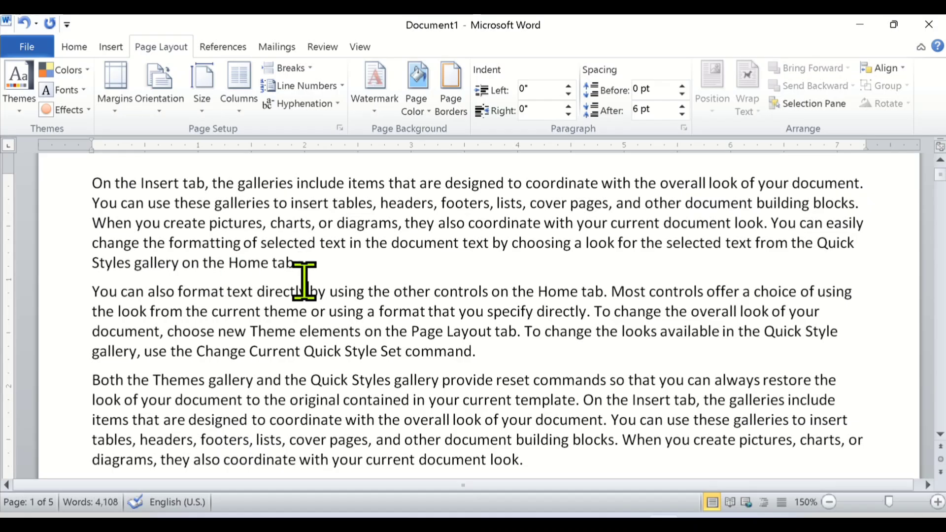
scroll(306, 284, up, 2)
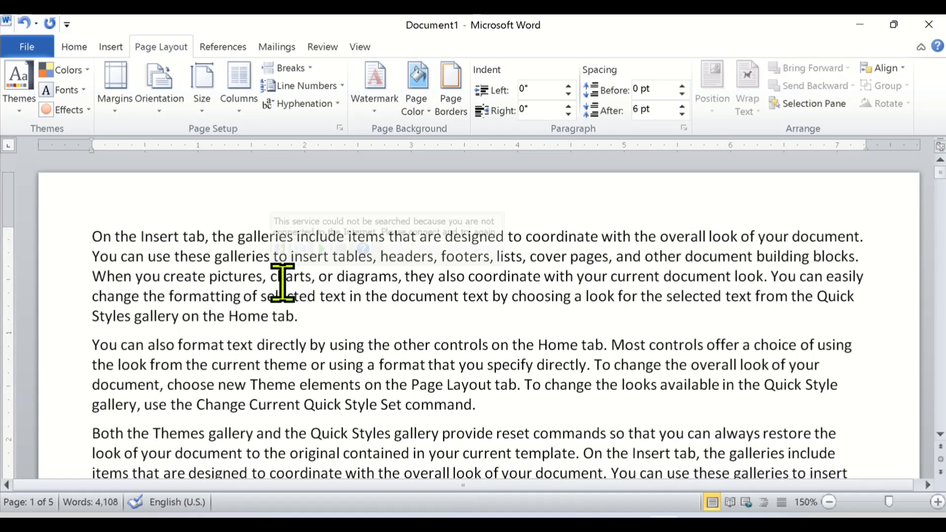
scroll(283, 280, down, 3)
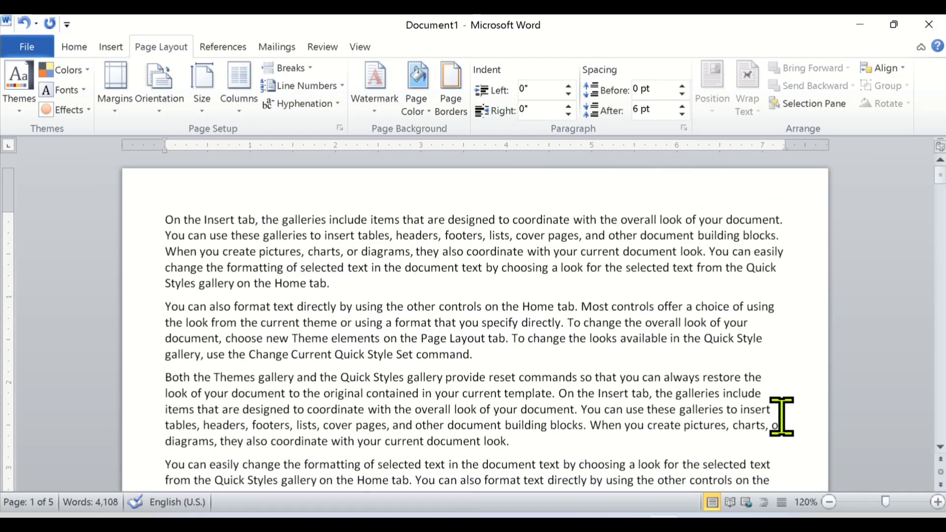
scroll(782, 416, down, 12)
scroll(786, 424, down, 1)
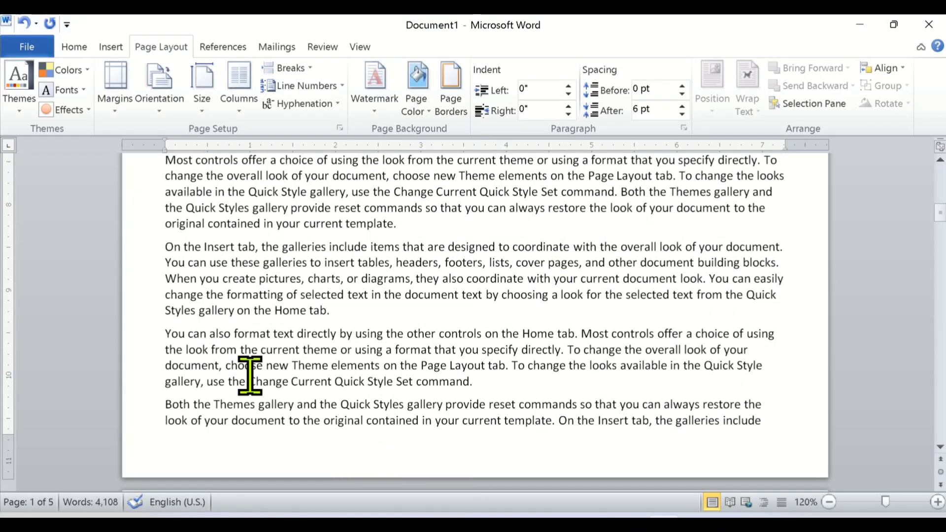
scroll(304, 380, up, 10)
scroll(304, 380, up, 3)
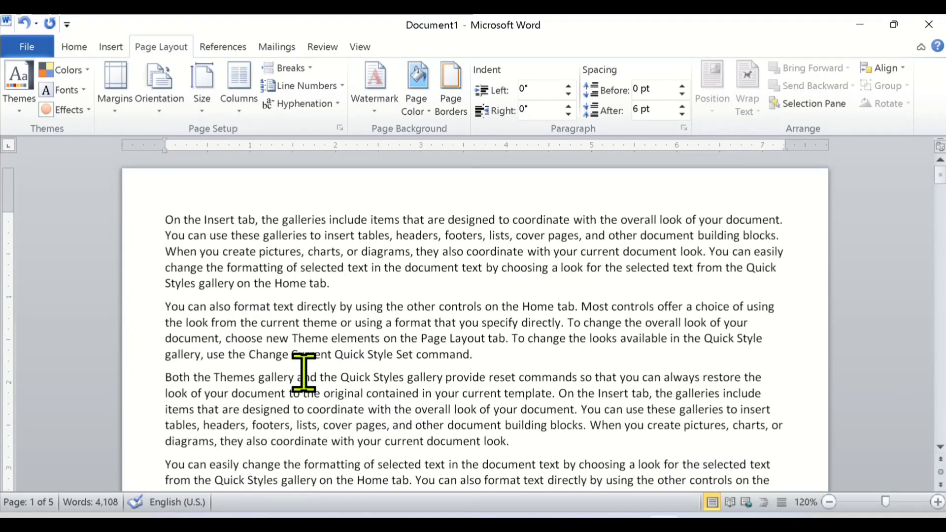
ctrl+scroll(353, 370, up, 3)
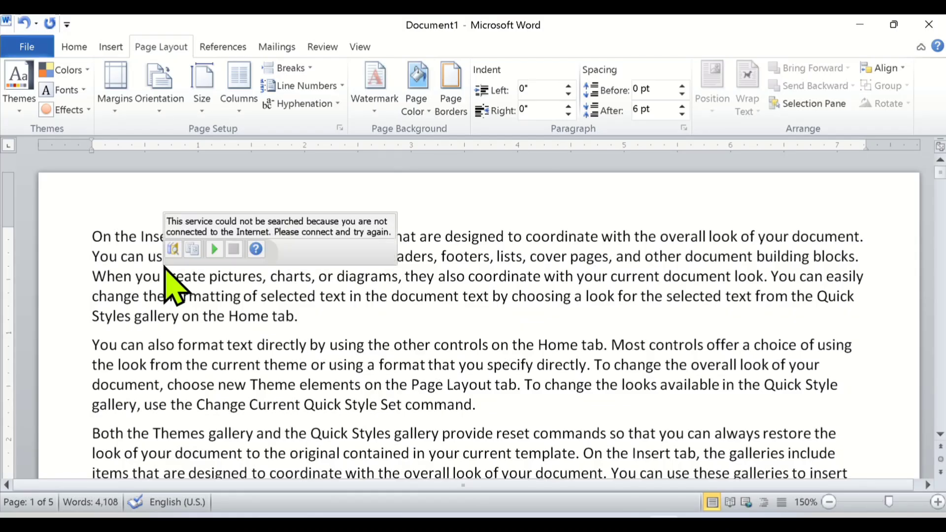
Open the custom margin settings for the document and set the top and left margins to 0.7".
click(154, 235)
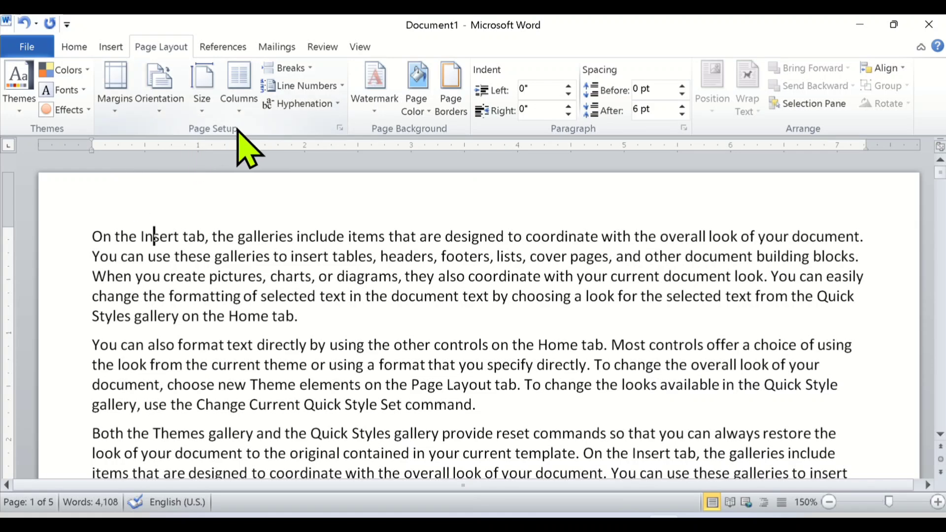
click(119, 128)
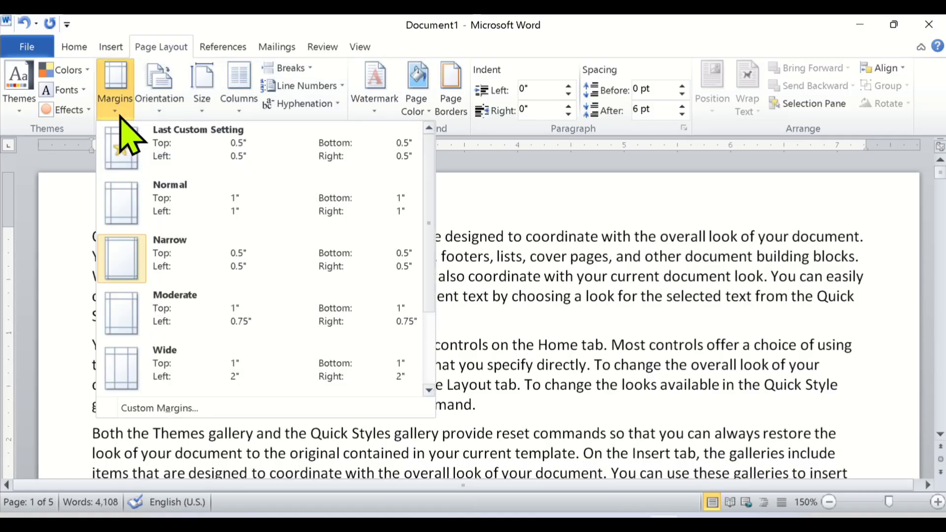
scroll(186, 325, down, 2)
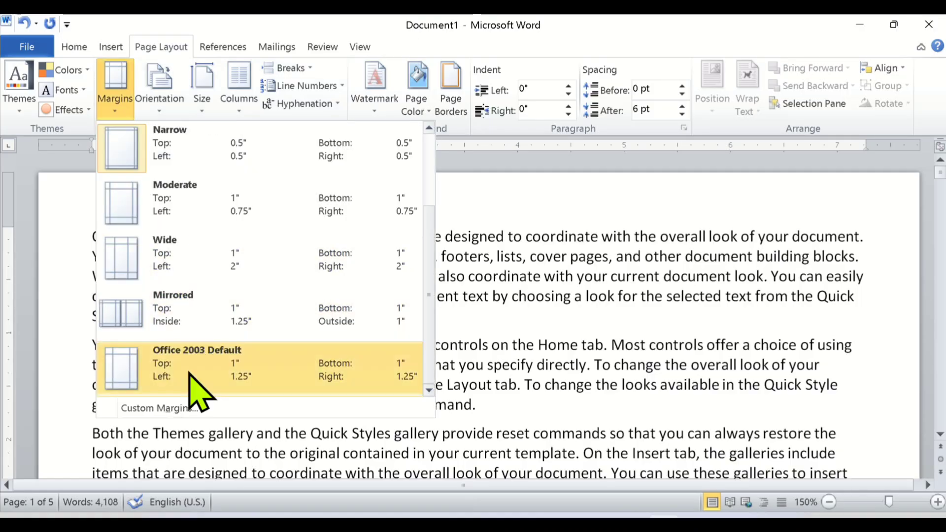
scroll(167, 276, up, 2)
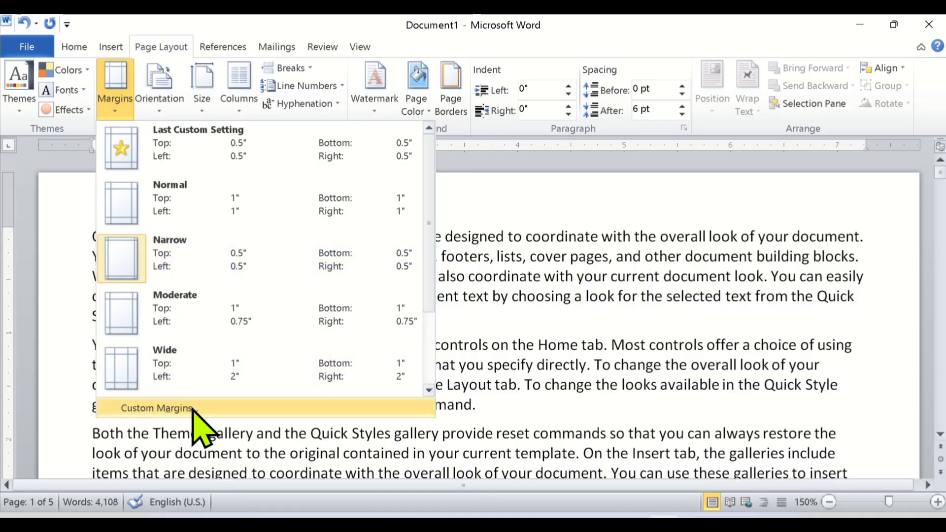
click(227, 409)
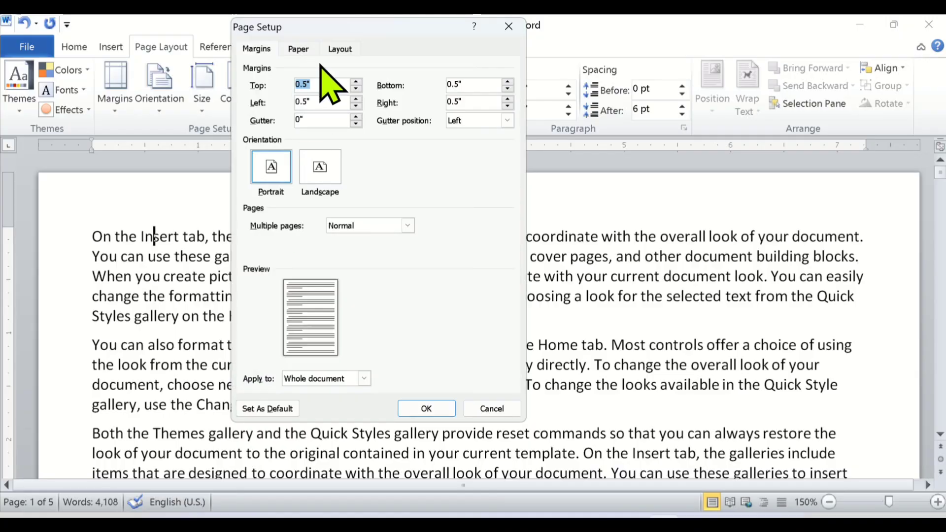
drag(321, 22, 310, 101)
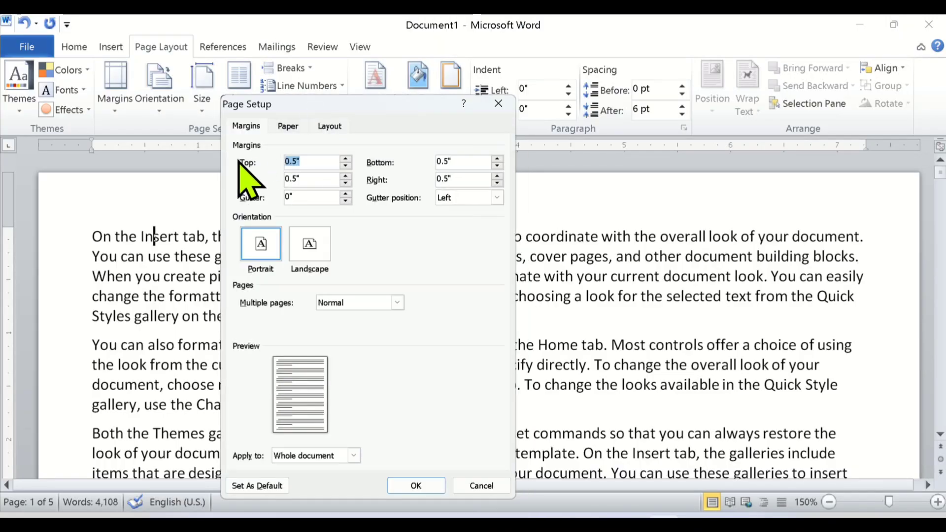
click(346, 158)
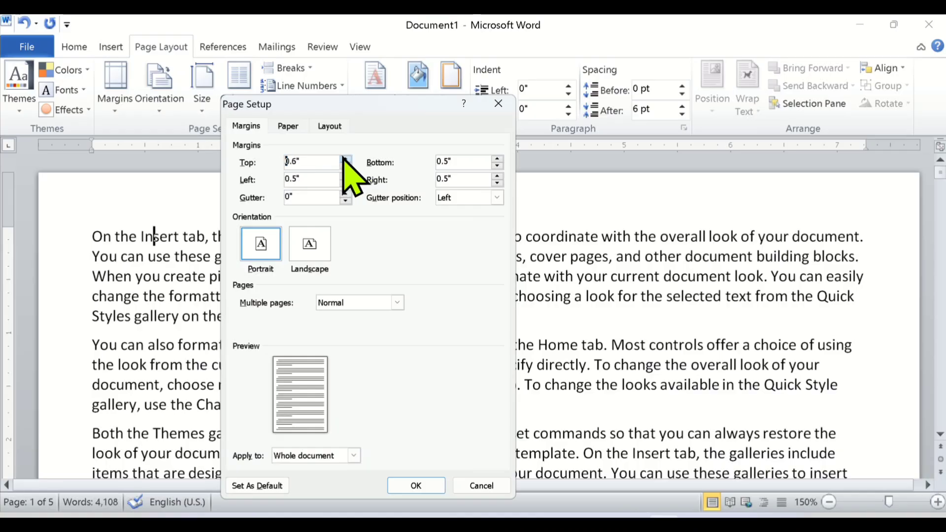
click(346, 159)
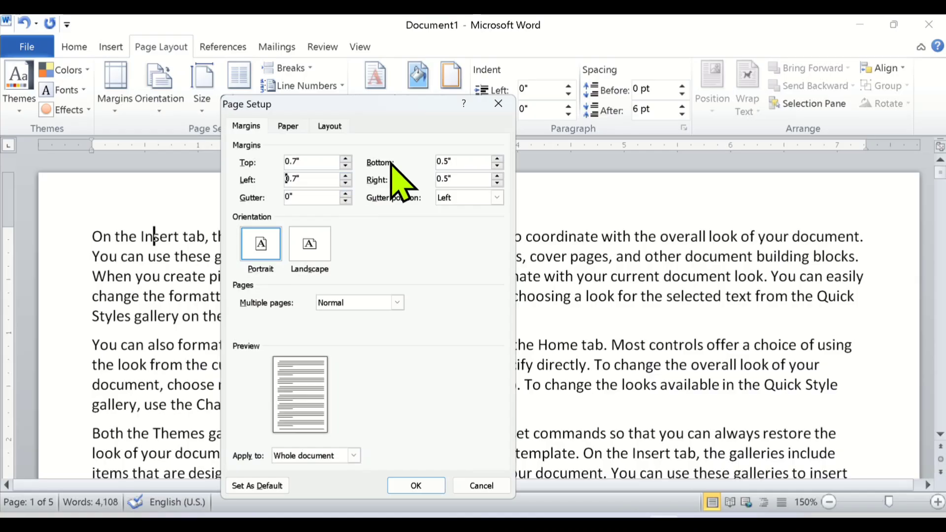
Set the bottom and right margins to 0.7" and apply the margins to the whole document.
click(499, 159)
click(499, 159)
click(497, 175)
click(477, 183)
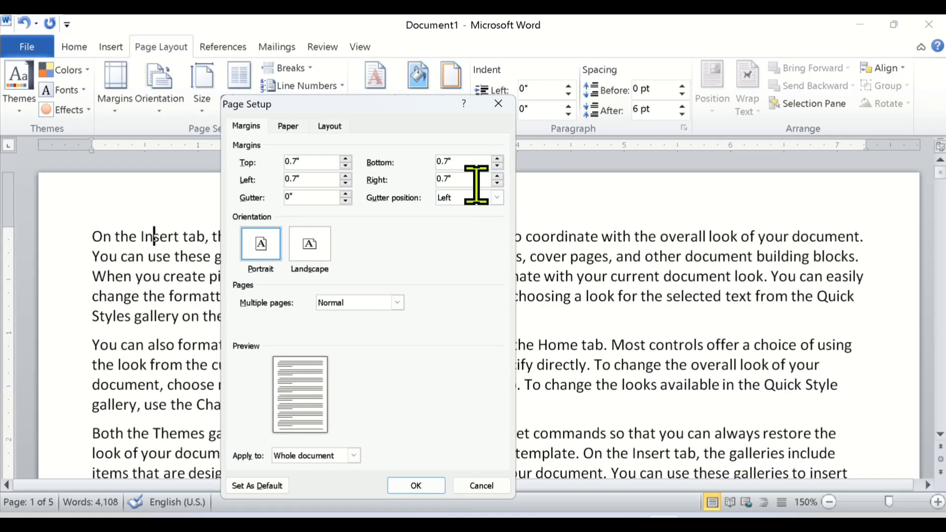
click(404, 485)
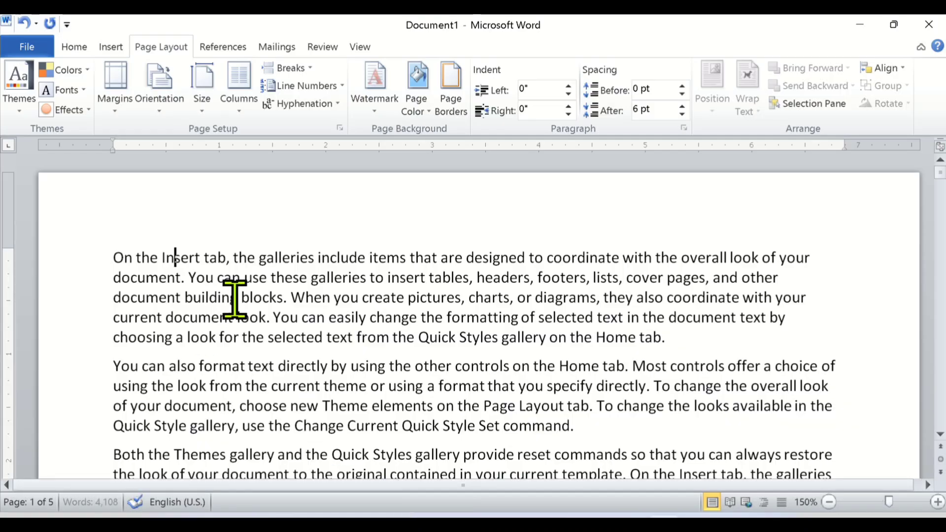
Examine the page layout with the new margins and review the margin presets and custom margin settings without changing them.
ctrl+scroll(317, 314, down, 2)
scroll(317, 314, down, 2)
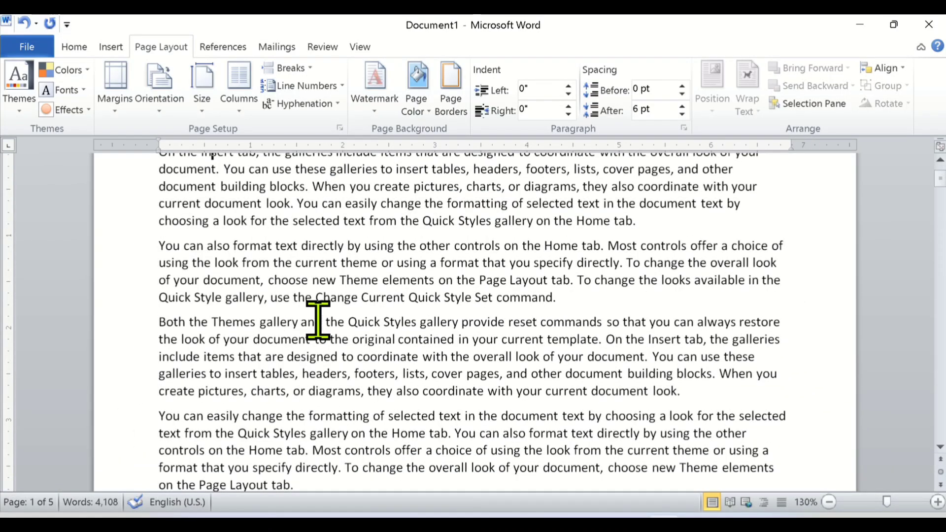
scroll(317, 320, up, 3)
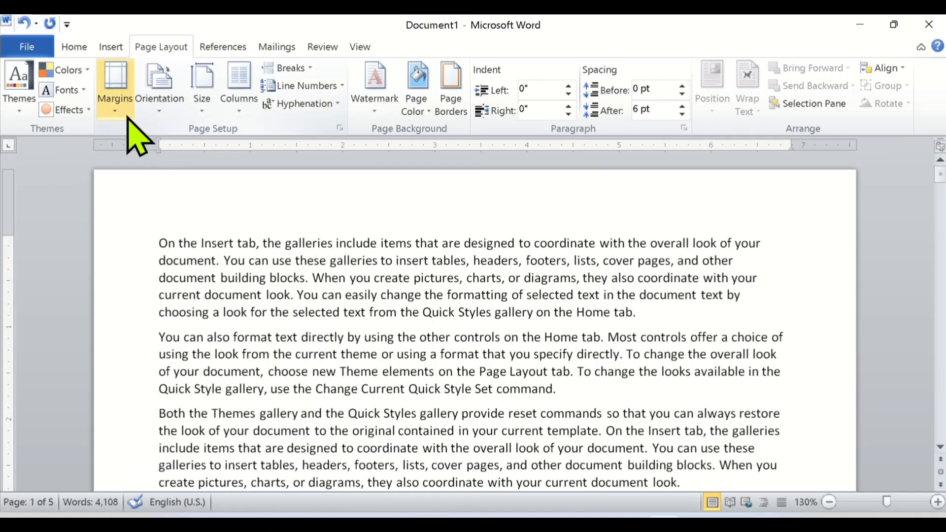
click(117, 114)
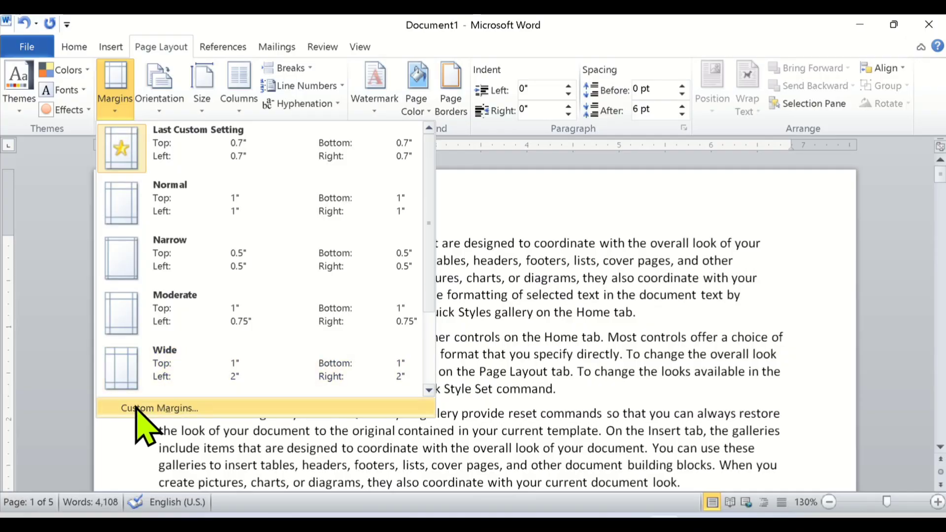
click(226, 408)
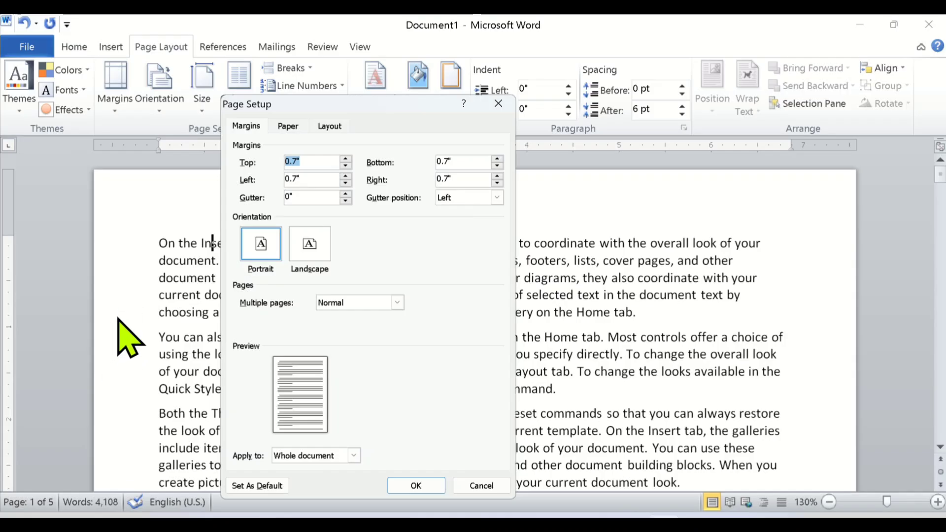
click(479, 485)
scroll(191, 342, up, 2)
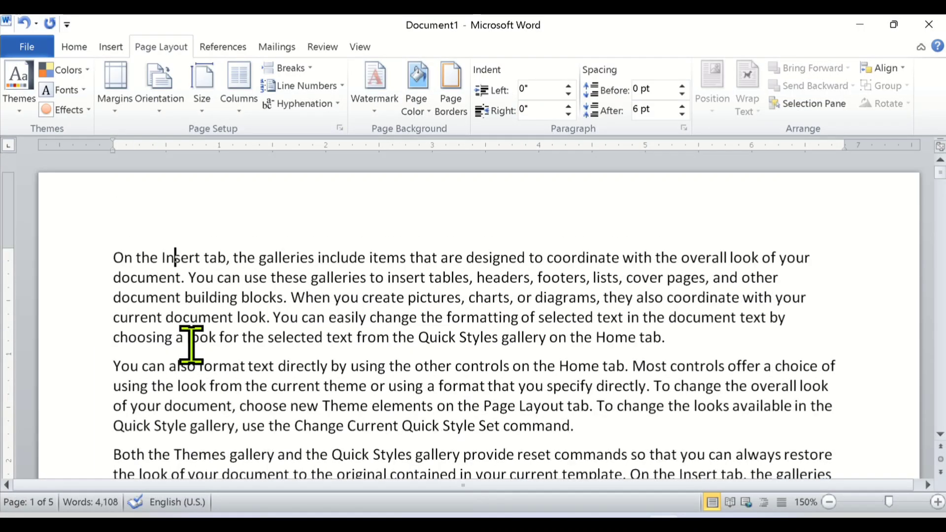
scroll(155, 166, down, 1)
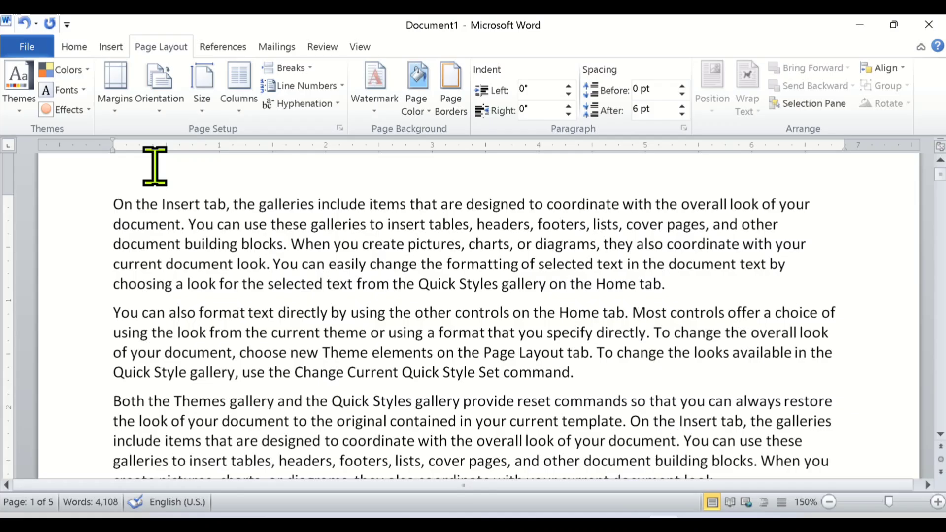
click(113, 107)
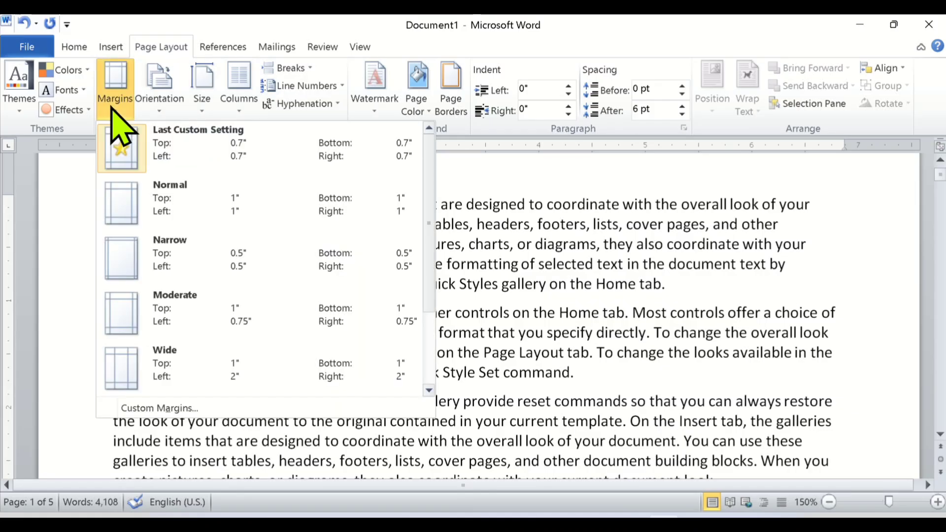
click(57, 323)
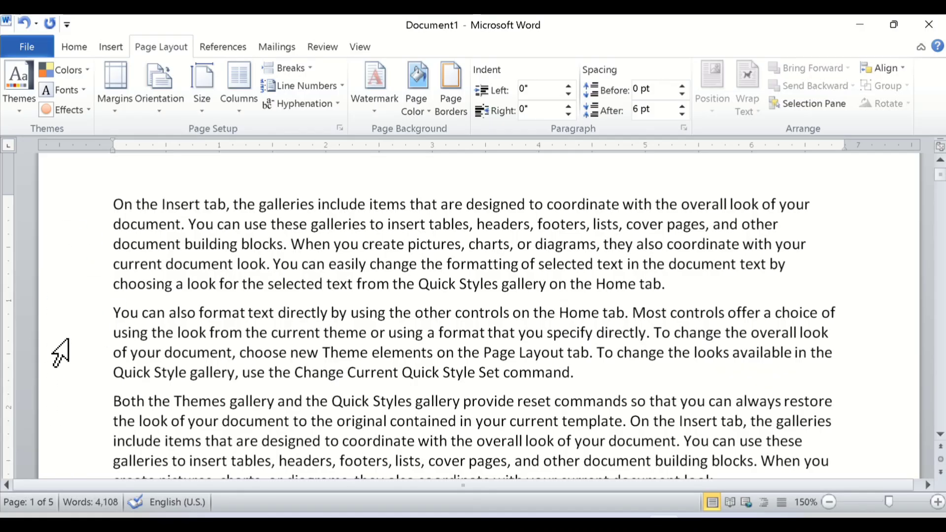
Reopen the custom margin settings and set the gutter to 0.6".
click(114, 118)
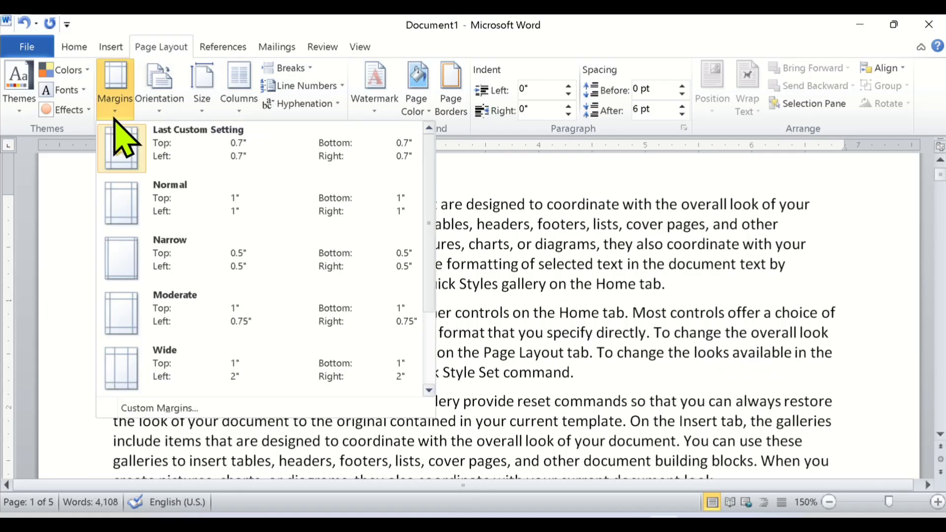
click(182, 409)
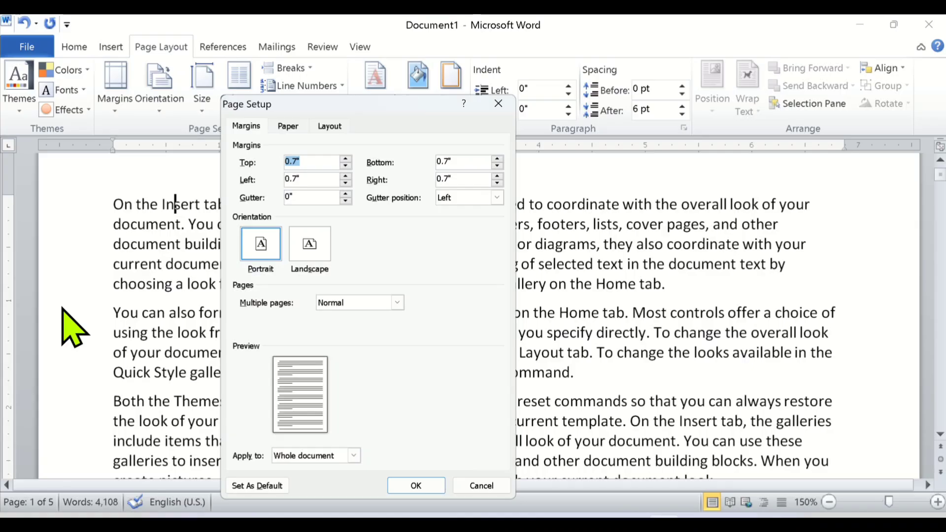
click(346, 194)
click(346, 194)
click(346, 194)
click(346, 194)
click(346, 195)
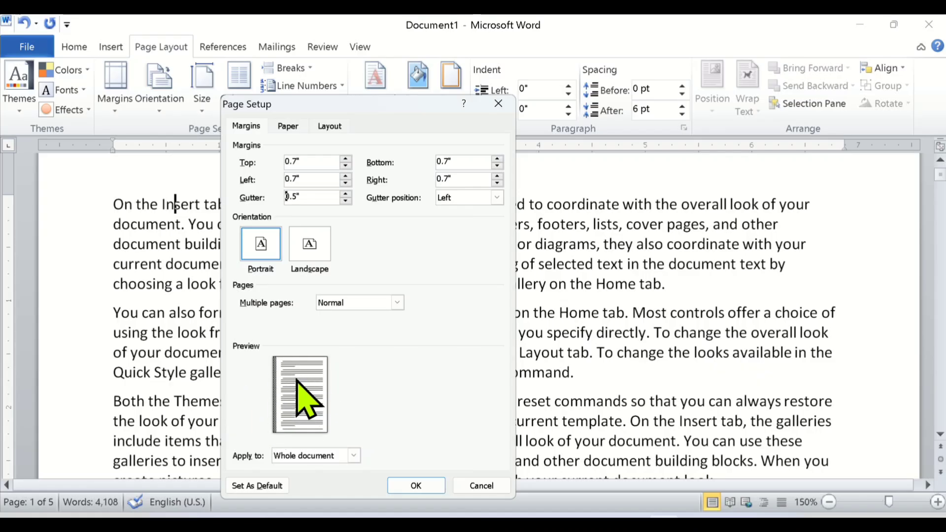
click(346, 193)
click(346, 194)
click(347, 201)
click(346, 196)
click(345, 201)
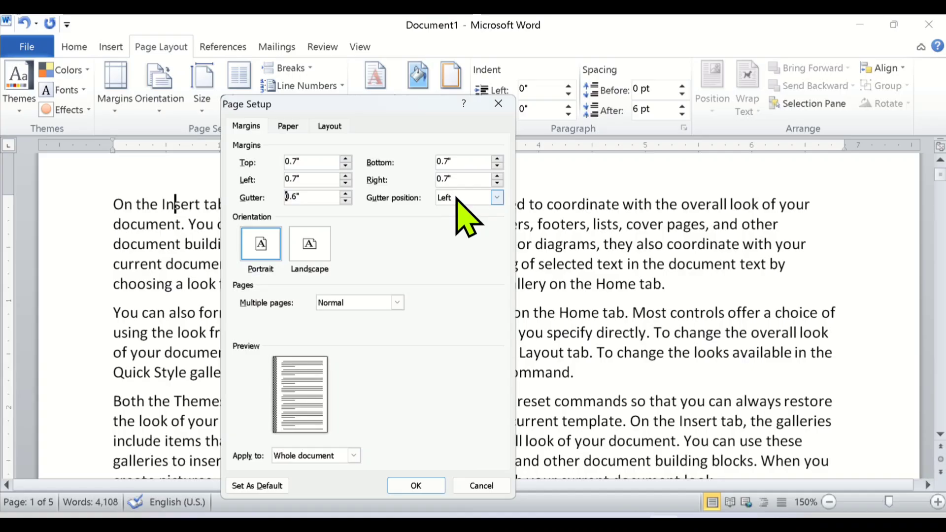
Try the gutter position at Top, and set it back to Left.
click(497, 198)
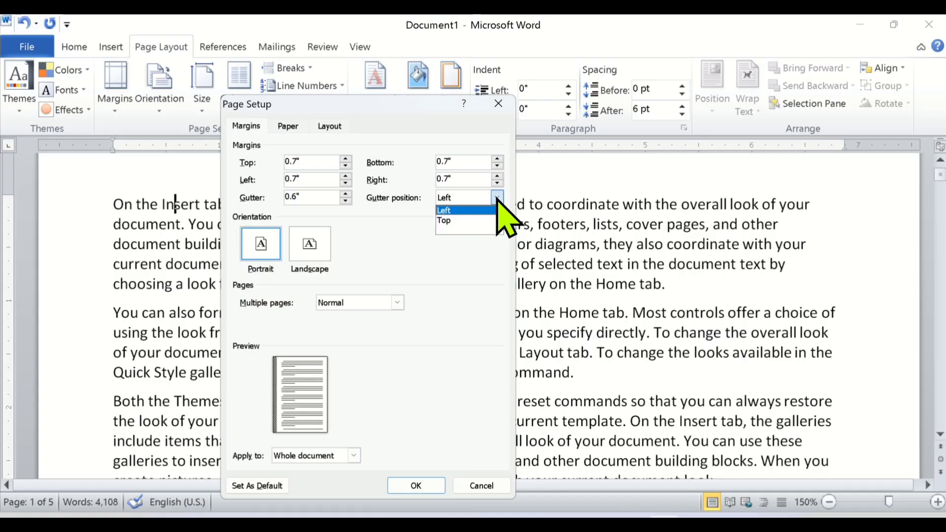
click(468, 221)
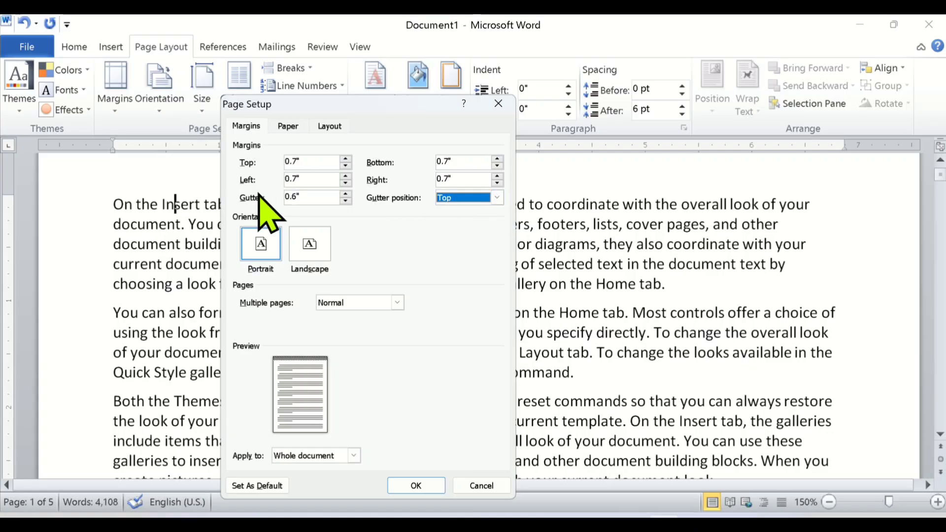
click(498, 198)
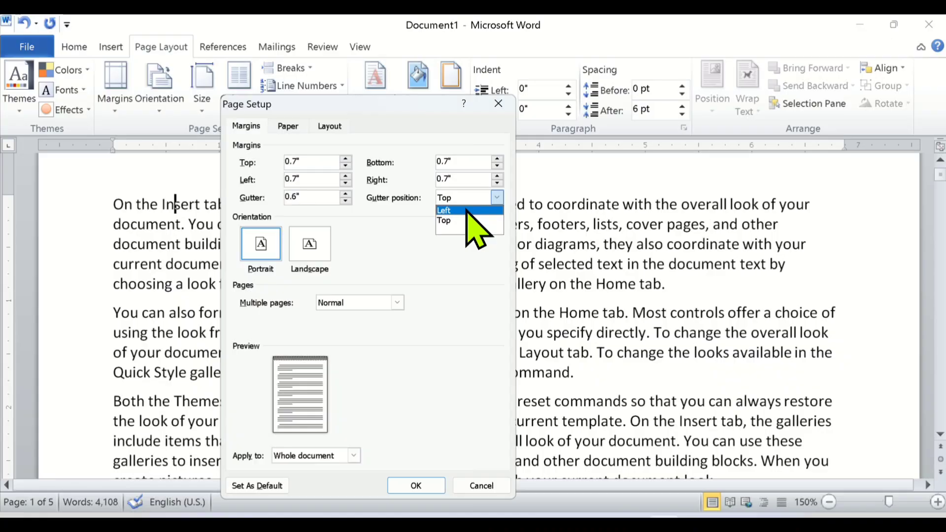
click(448, 211)
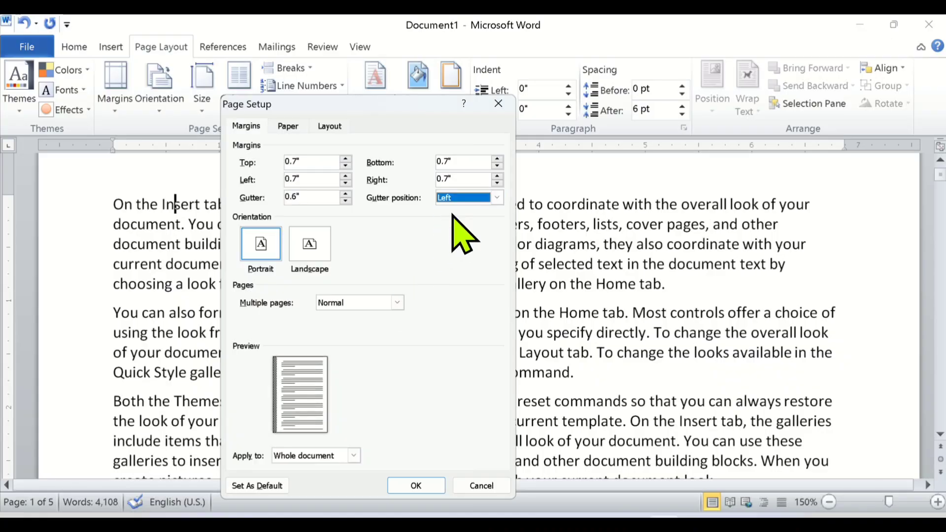
Switch the gutter position to Top once more to compare it in the preview, and return it to Left.
click(497, 198)
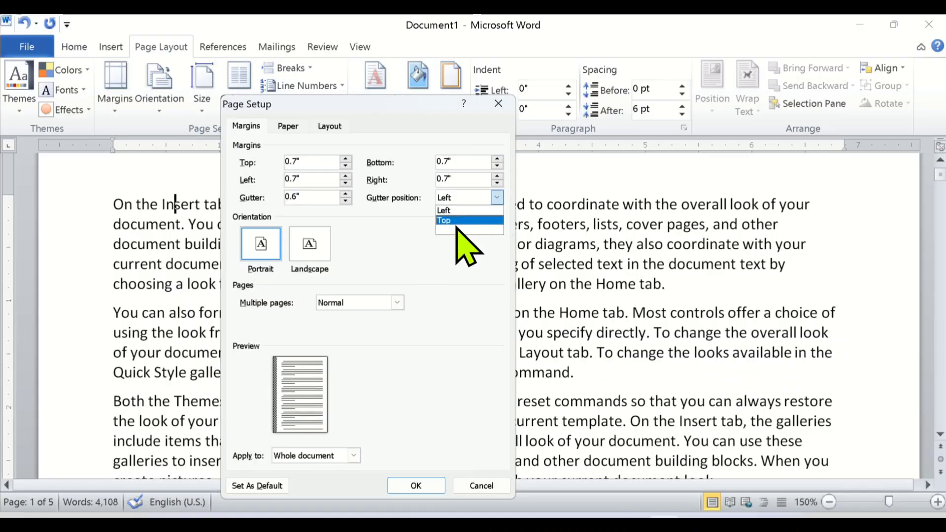
click(457, 222)
click(497, 198)
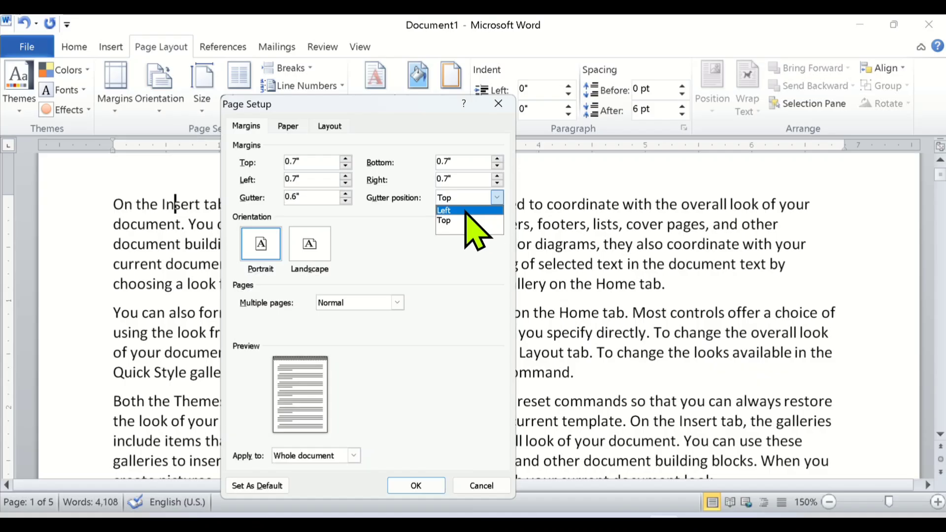
click(465, 212)
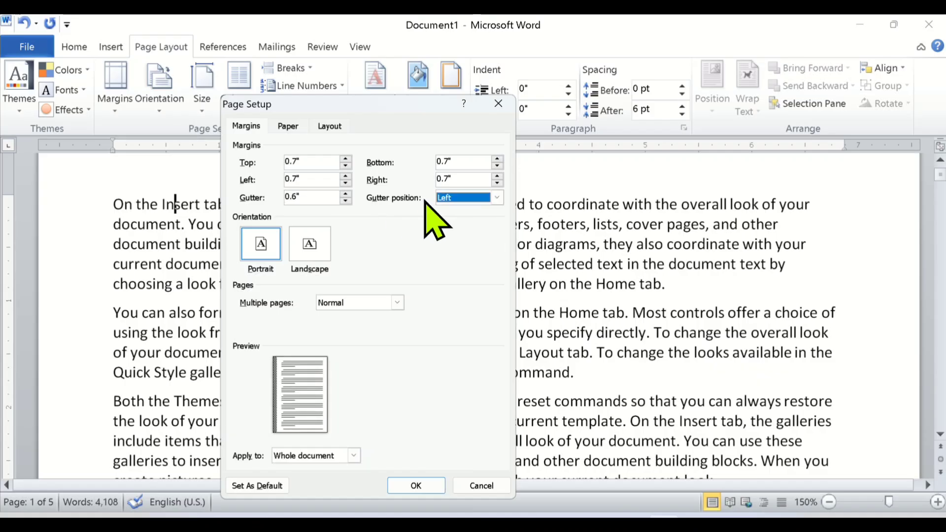
Reduce the gutter to 0.5", keep its position at Left, and apply the setup to the whole document.
click(318, 199)
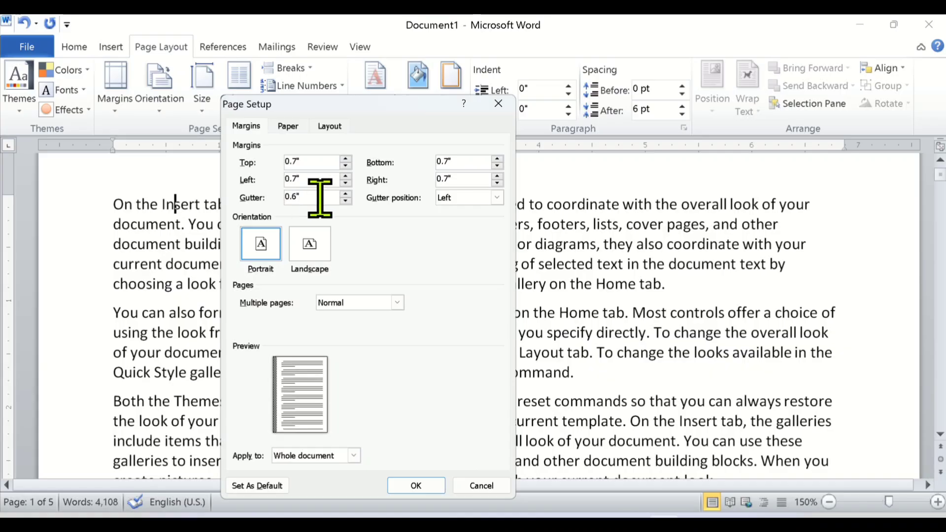
click(475, 195)
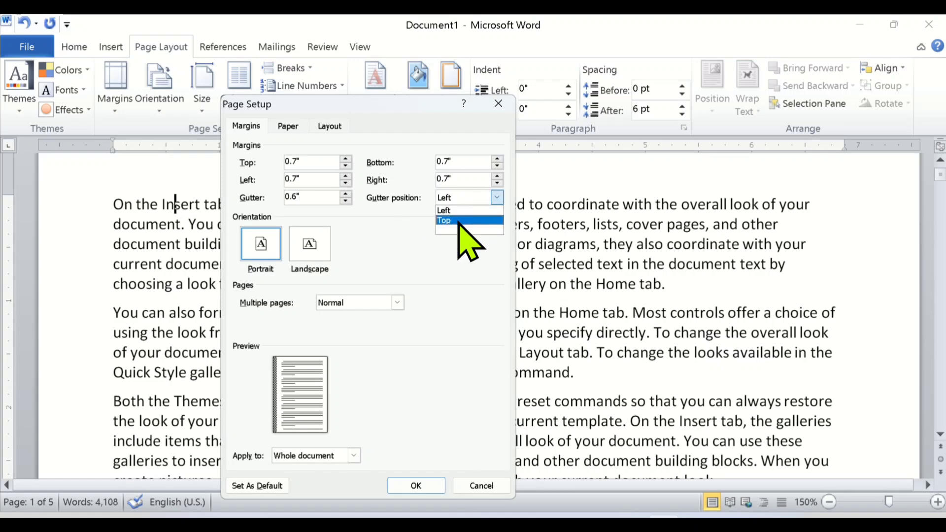
click(346, 201)
click(346, 201)
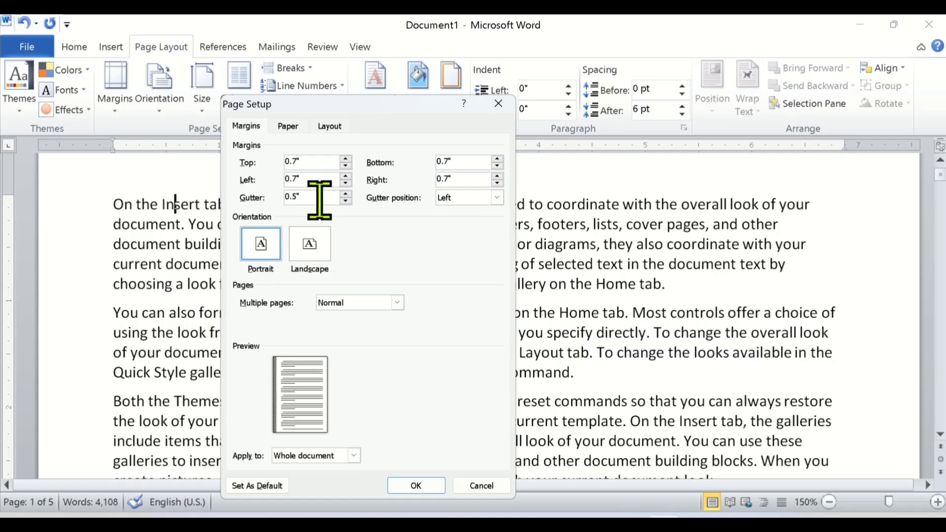
click(413, 485)
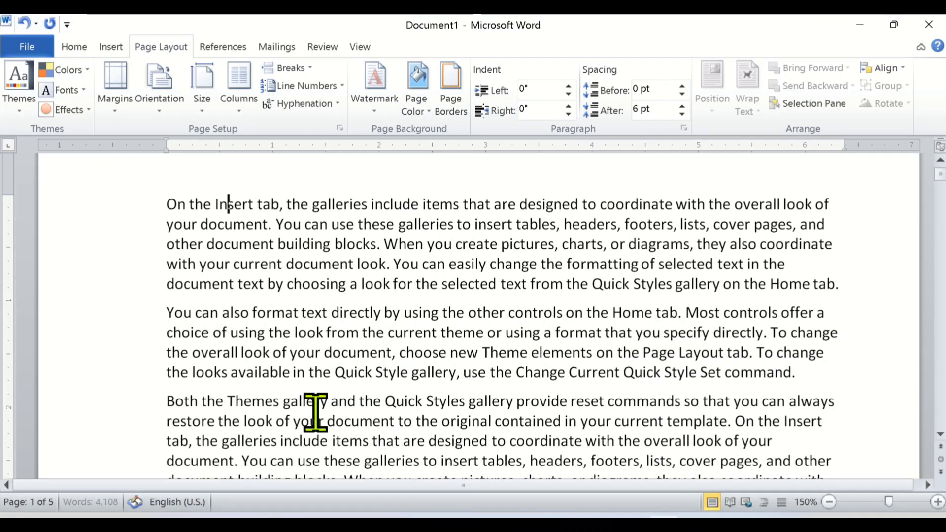
ctrl+scroll(293, 382, down, 3)
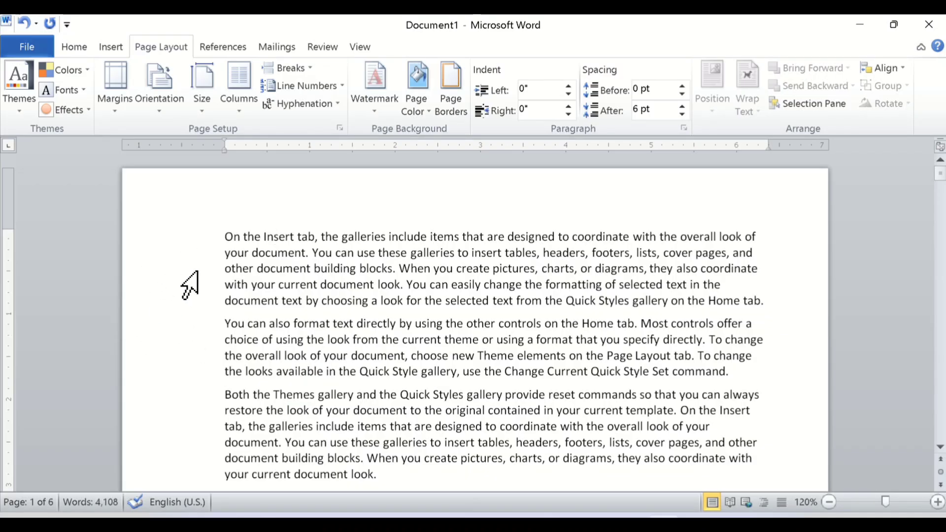
Reopen the custom margin settings, set the gutter to 0, and apply it to the whole document.
click(114, 98)
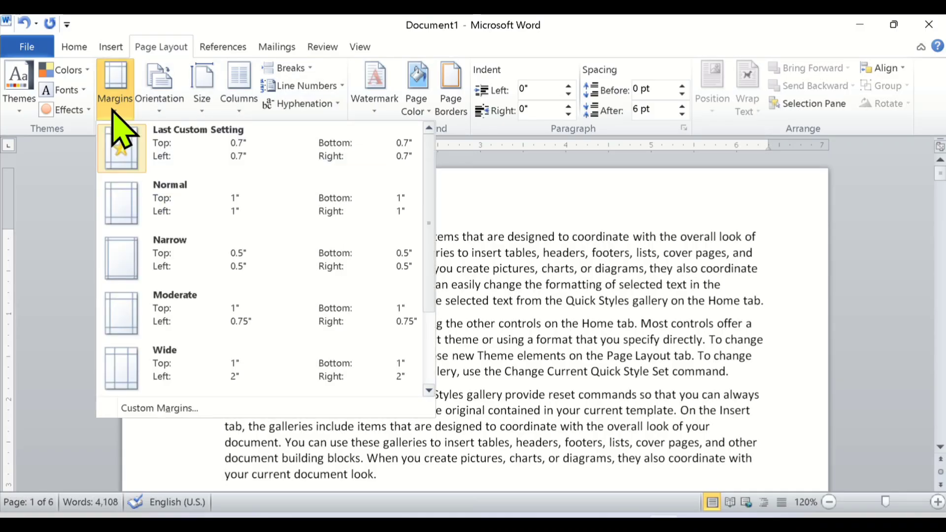
click(157, 409)
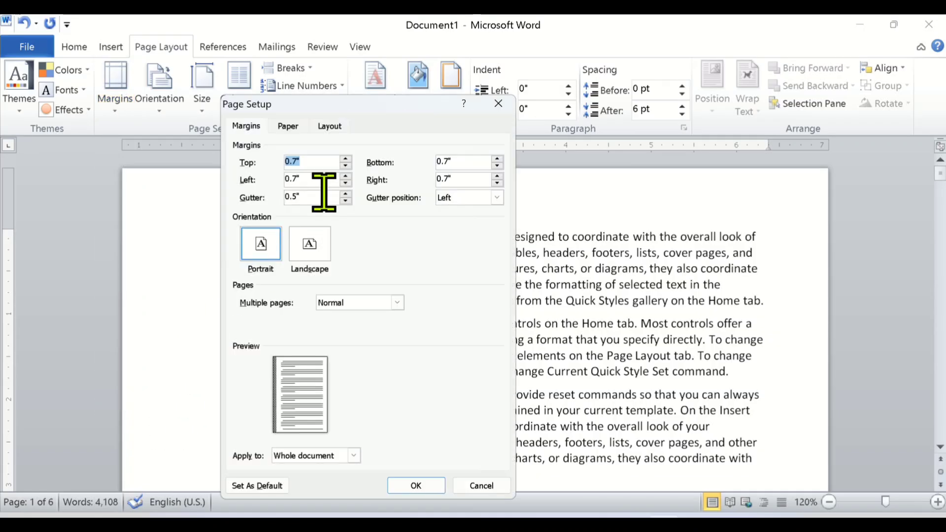
drag(323, 196, 260, 198)
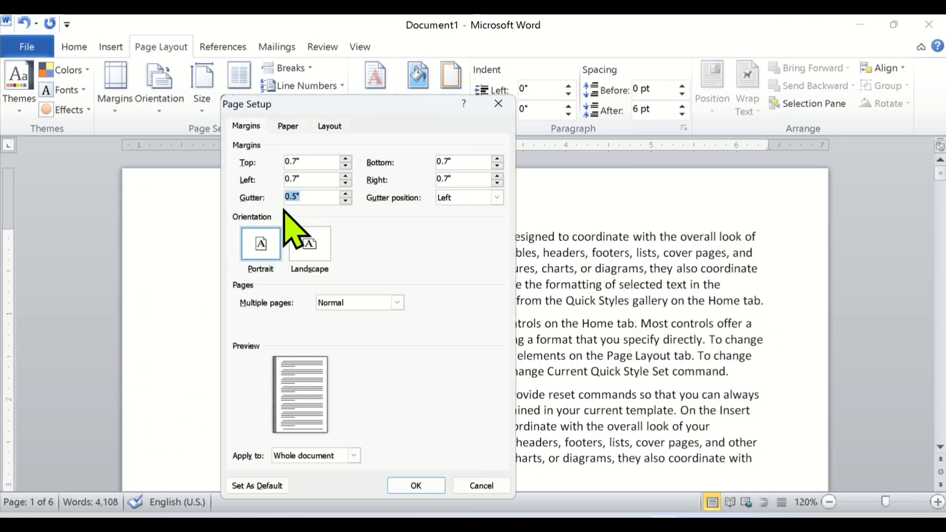
text(0)
click(417, 485)
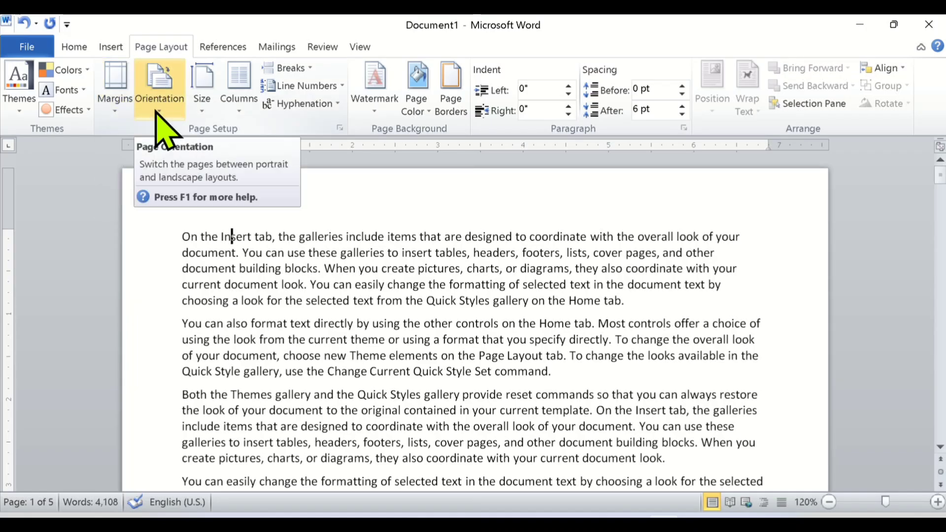
Choose the Portrait page orientation and view all of the document's pages side by side.
scroll(209, 317, down, 2)
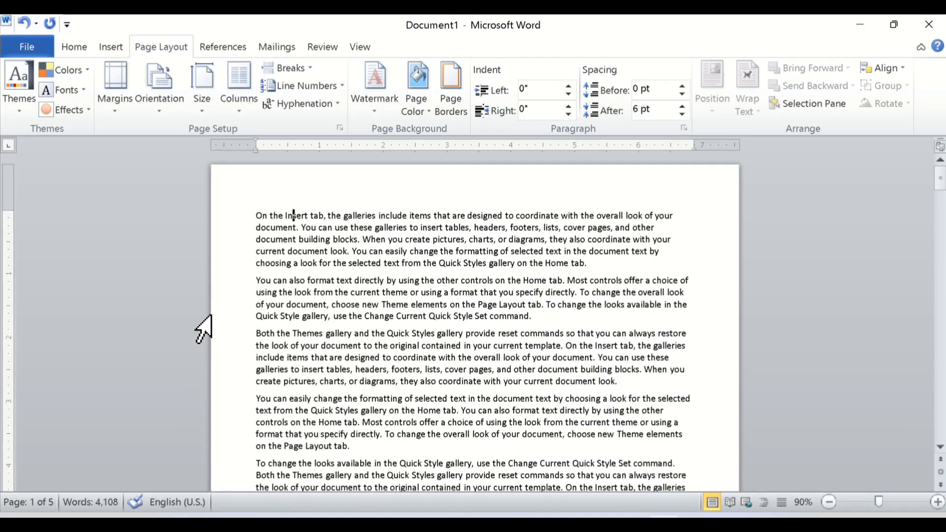
scroll(200, 328, up, 3)
click(170, 118)
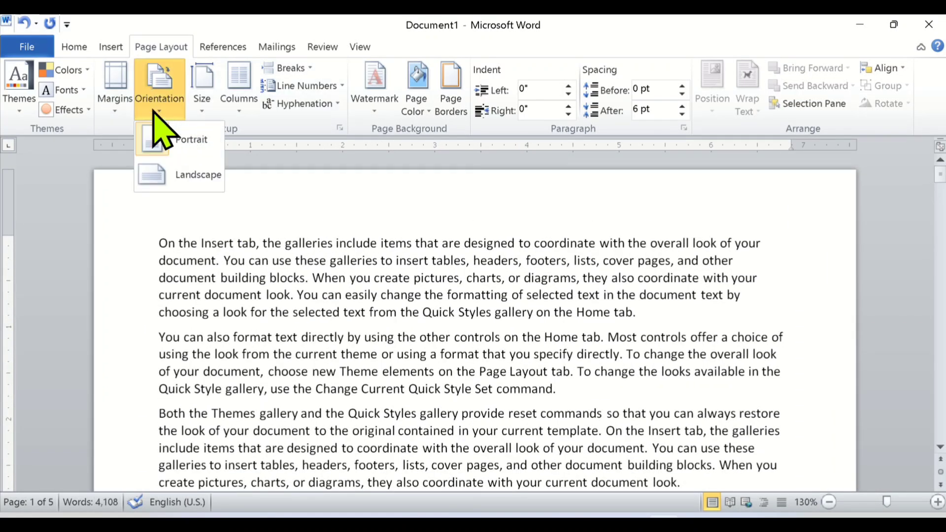
click(185, 142)
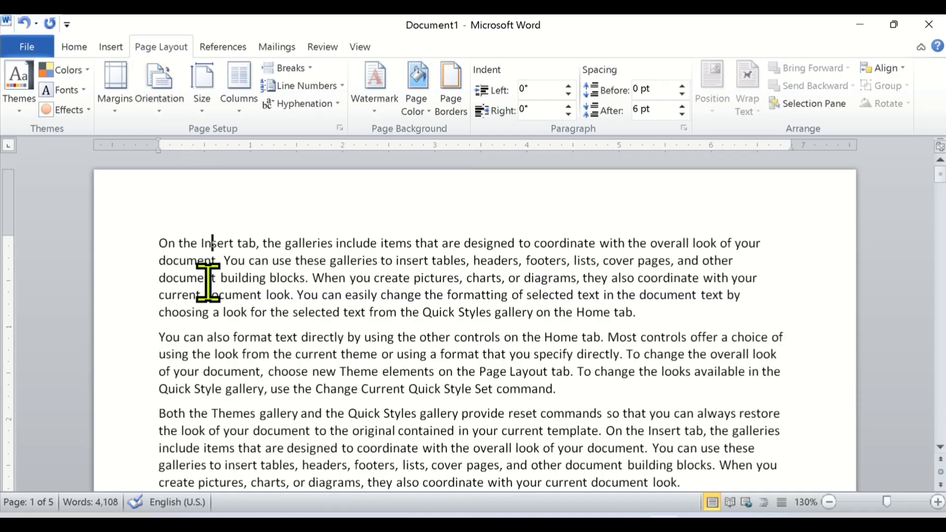
ctrl+scroll(208, 282, down, 9)
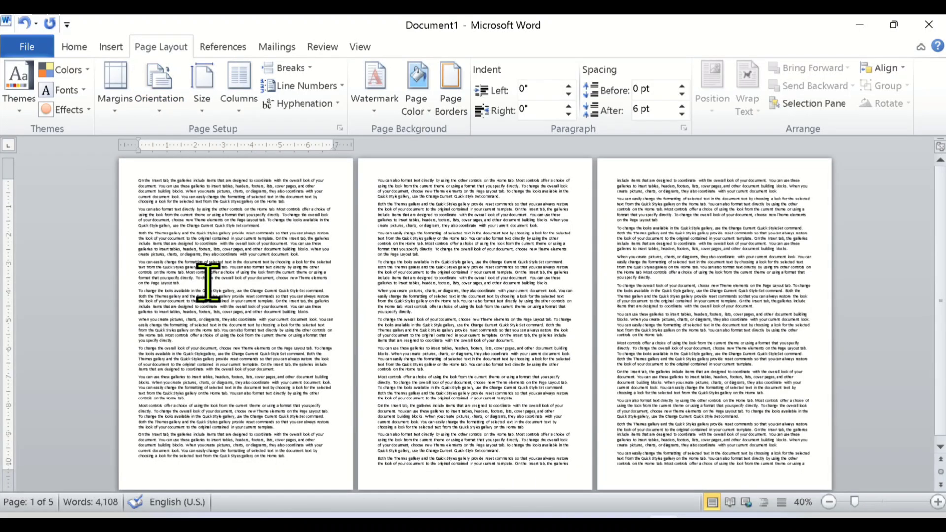
ctrl+scroll(208, 282, down, 1)
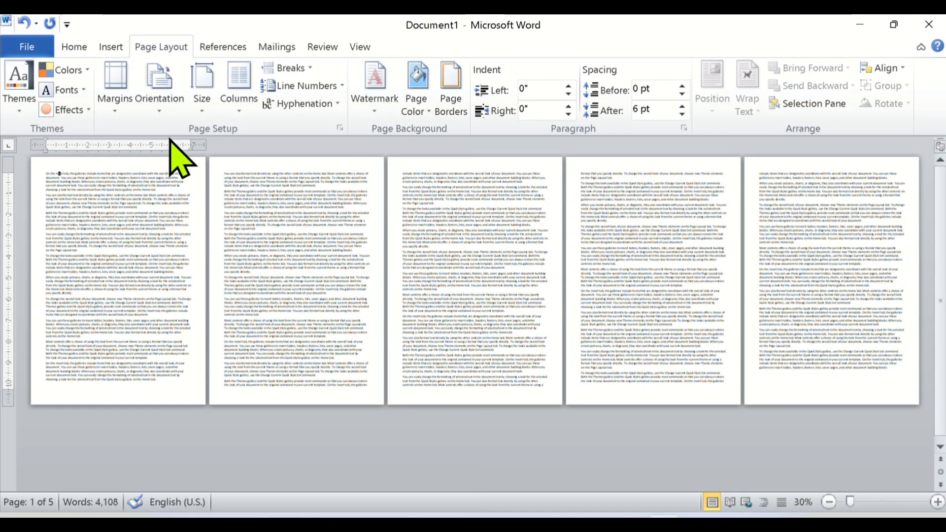
Change the page orientation to Landscape and examine the resulting page layout.
click(160, 106)
click(190, 174)
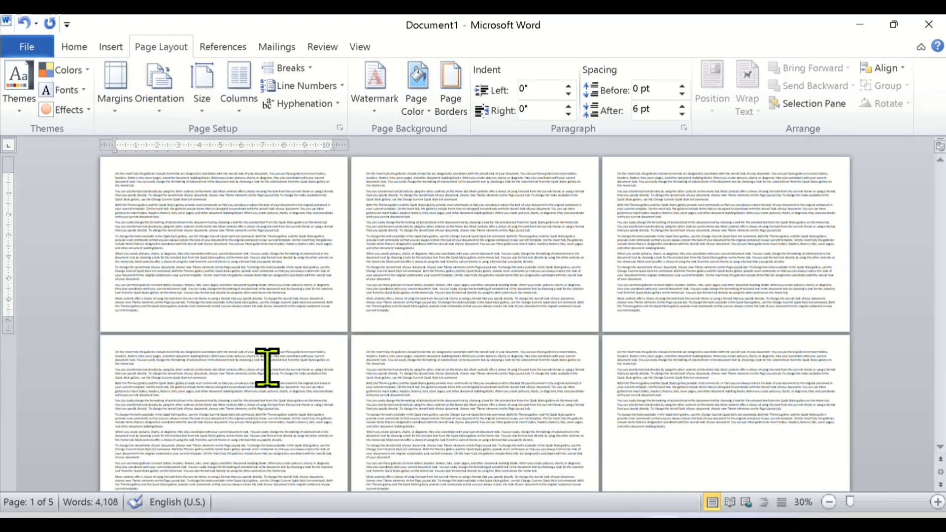
click(267, 367)
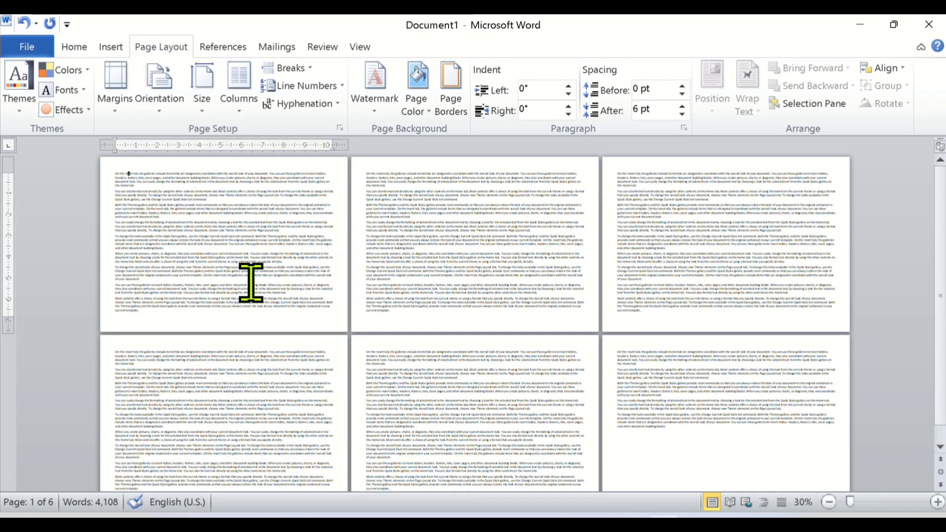
scroll(251, 282, up, 3)
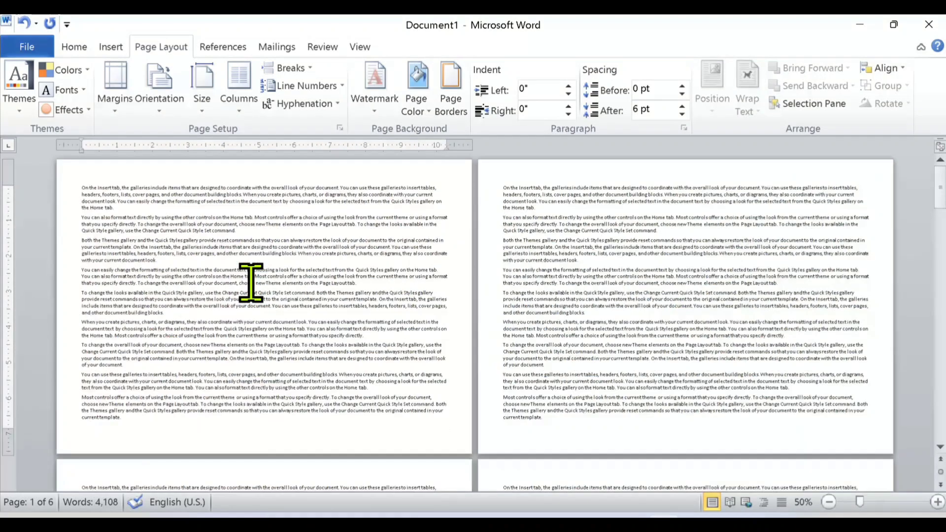
click(159, 112)
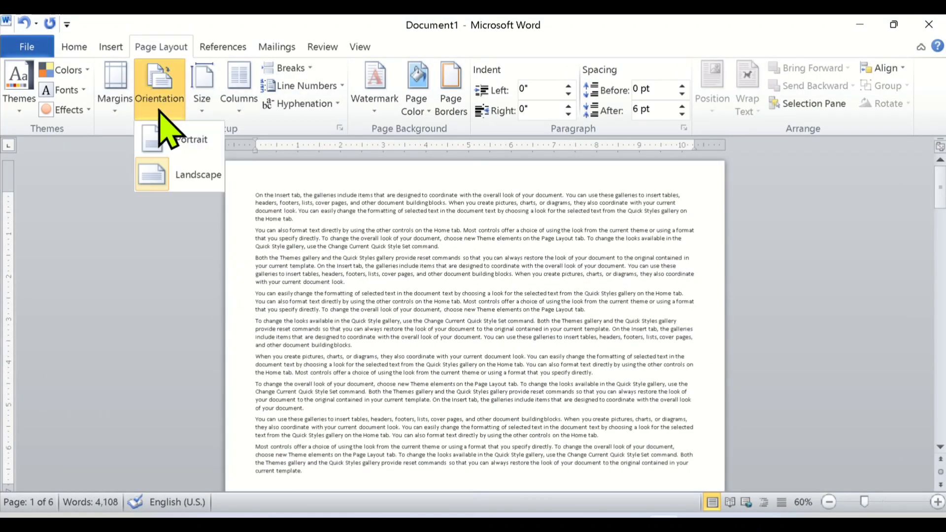
click(198, 177)
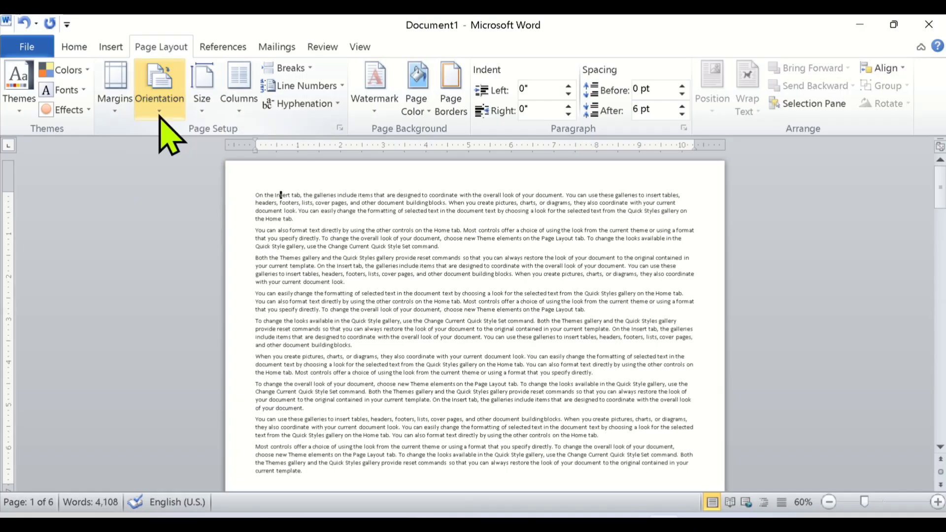
Set the page orientation back to Portrait.
click(159, 101)
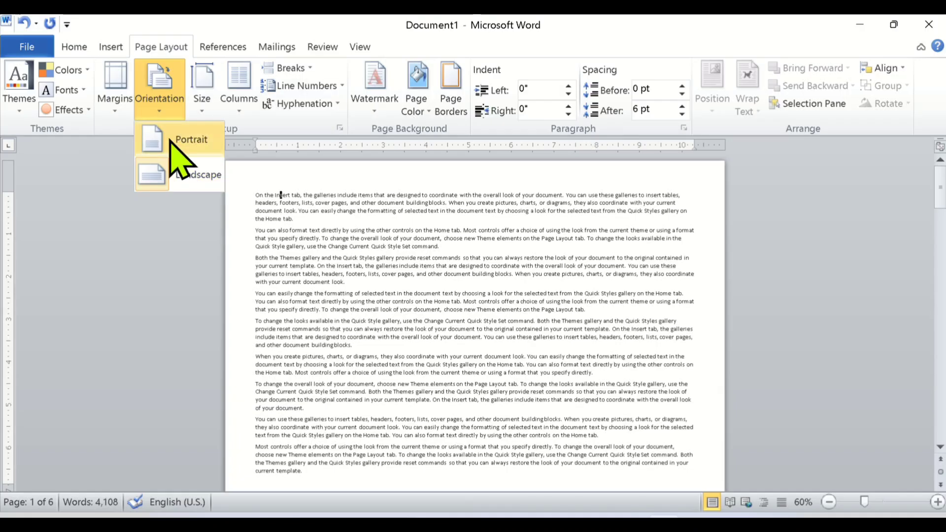
click(170, 140)
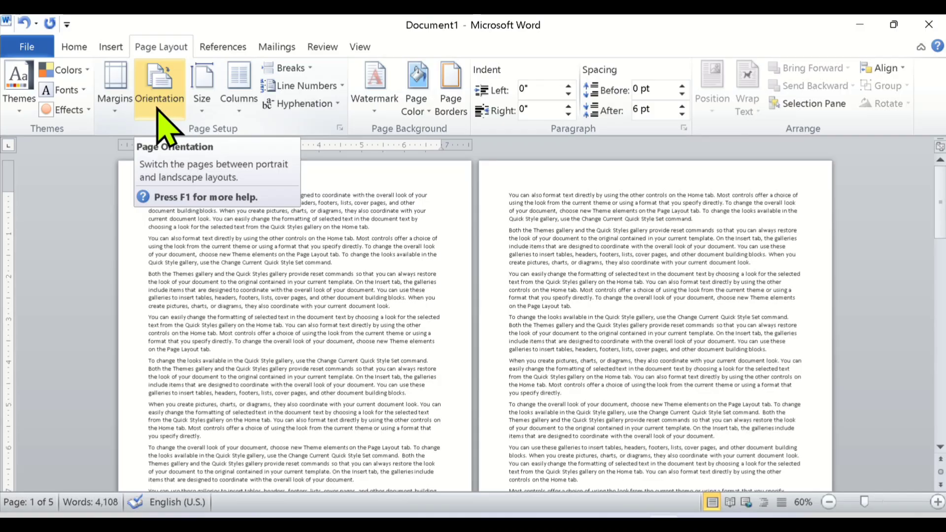
click(164, 125)
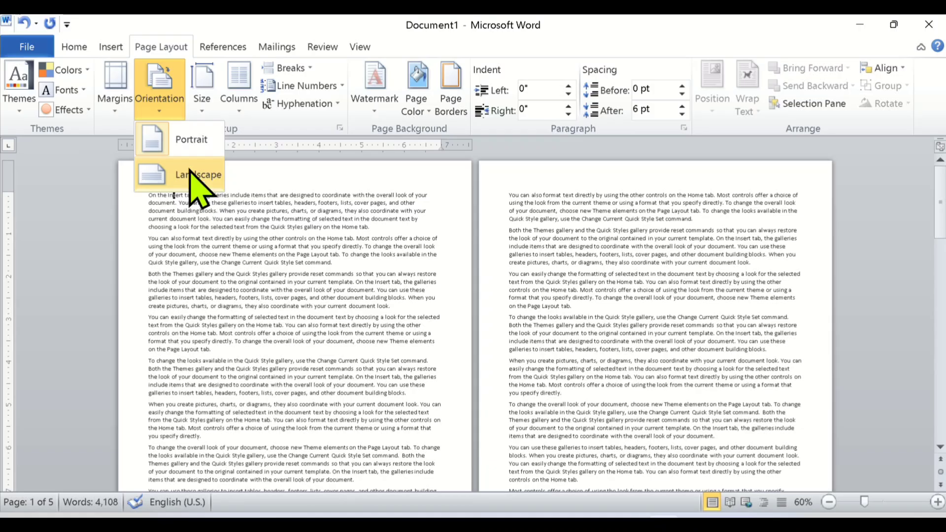
click(182, 143)
Change the document's paper size to A5 (5.83" x 8.27").
scroll(231, 278, up, 3)
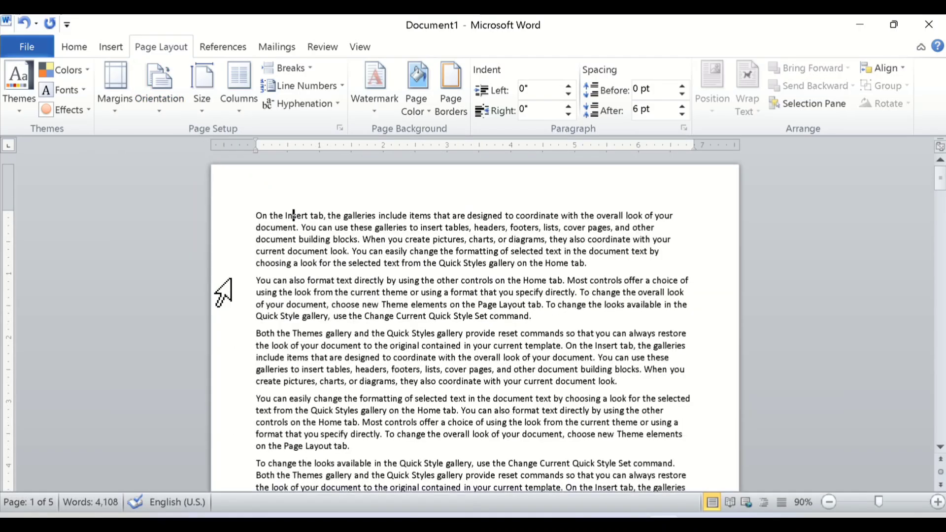
scroll(232, 279, up, 6)
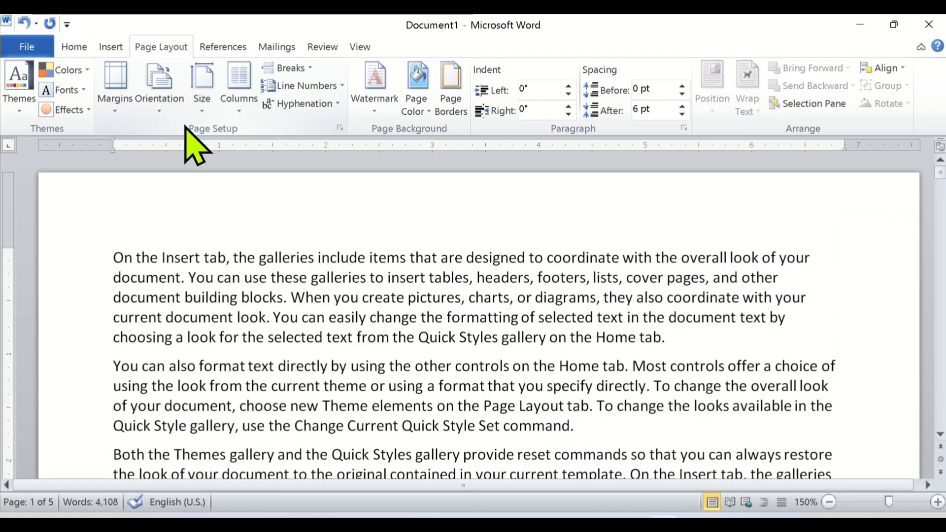
click(199, 113)
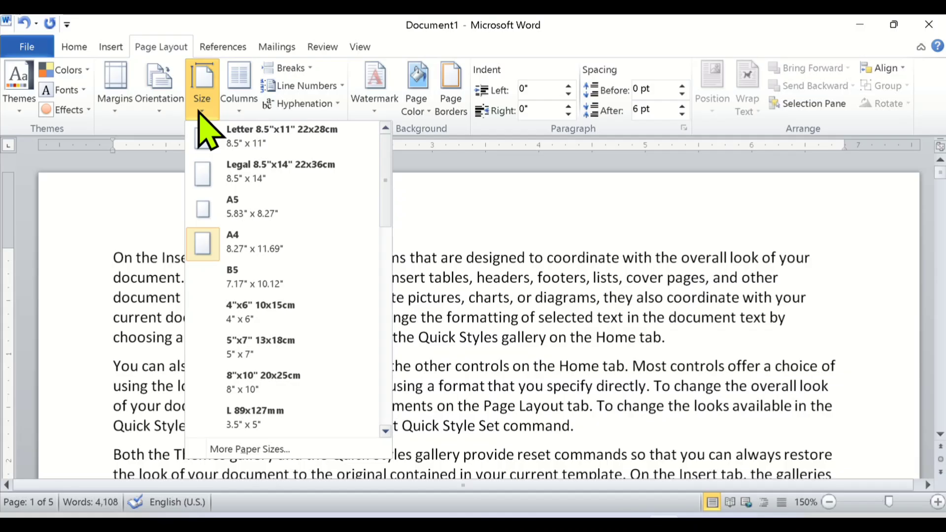
click(200, 110)
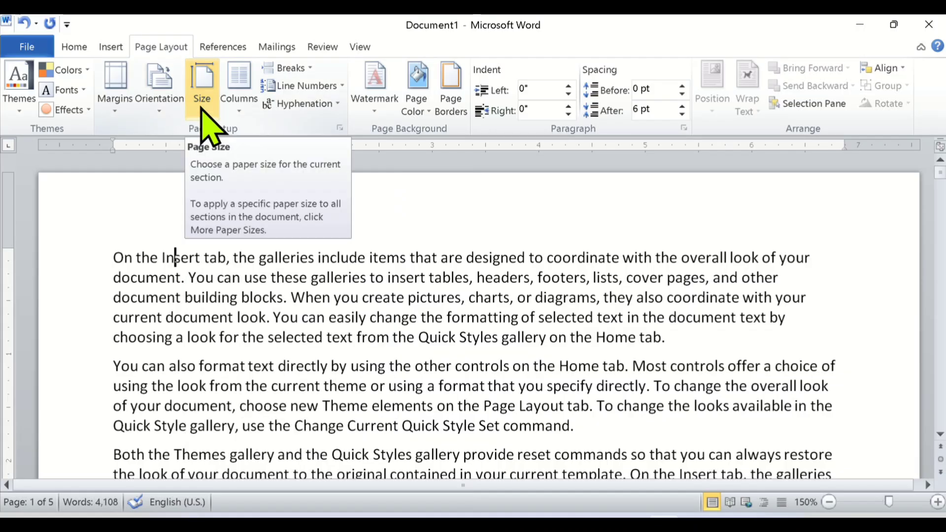
click(201, 106)
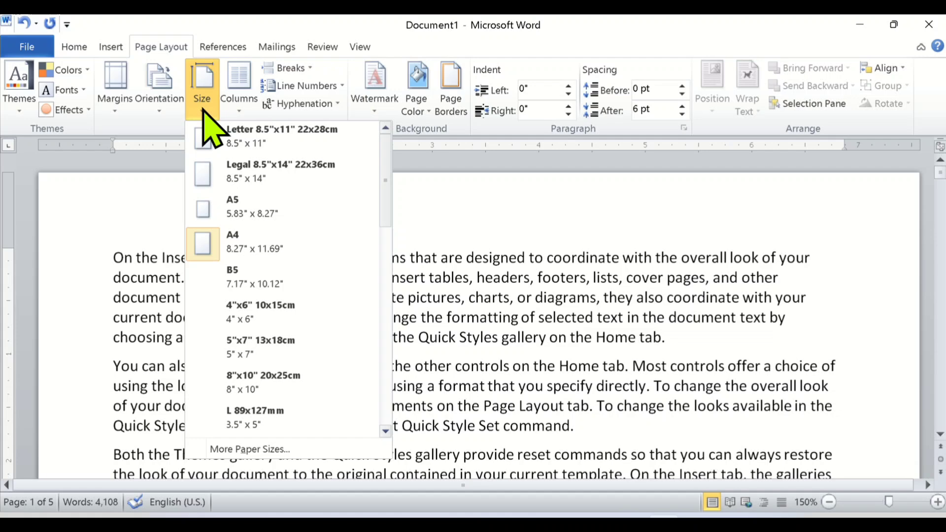
click(238, 243)
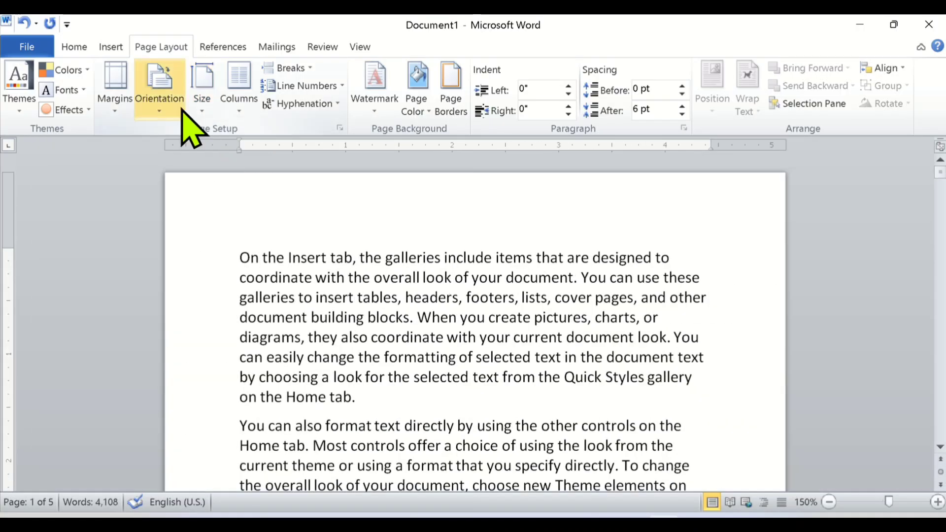
Change the document's paper size to A3 (Scaled), 11.69" x 16.54", and examine the resulting pages.
click(203, 93)
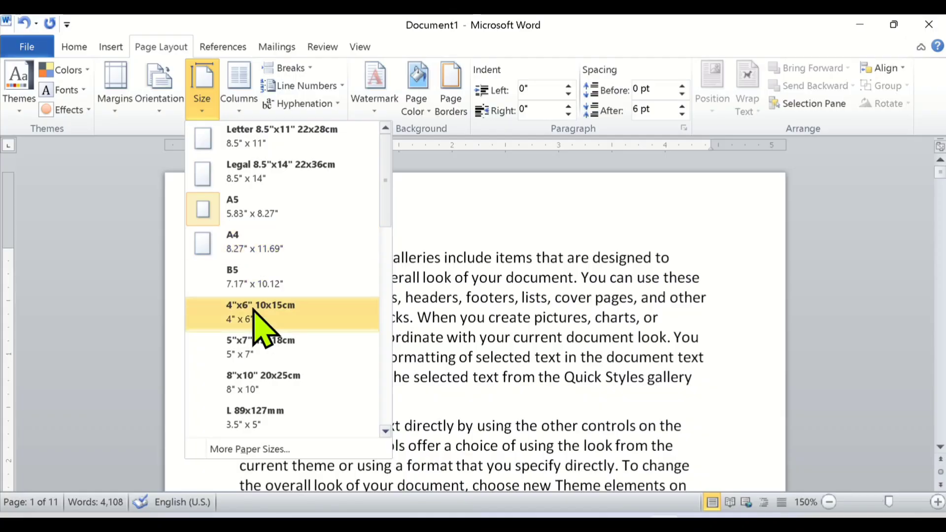
scroll(252, 310, down, 3)
scroll(239, 268, up, 3)
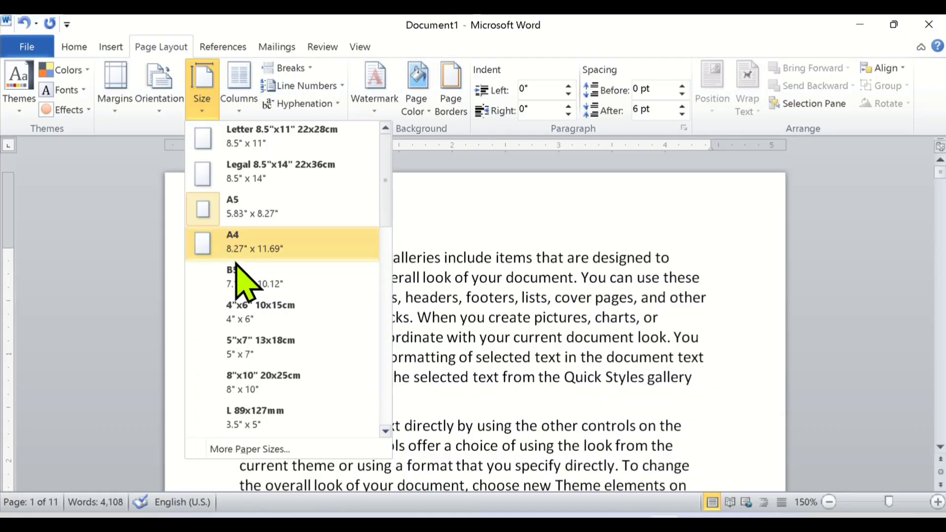
scroll(244, 266, down, 2)
scroll(228, 367, up, 2)
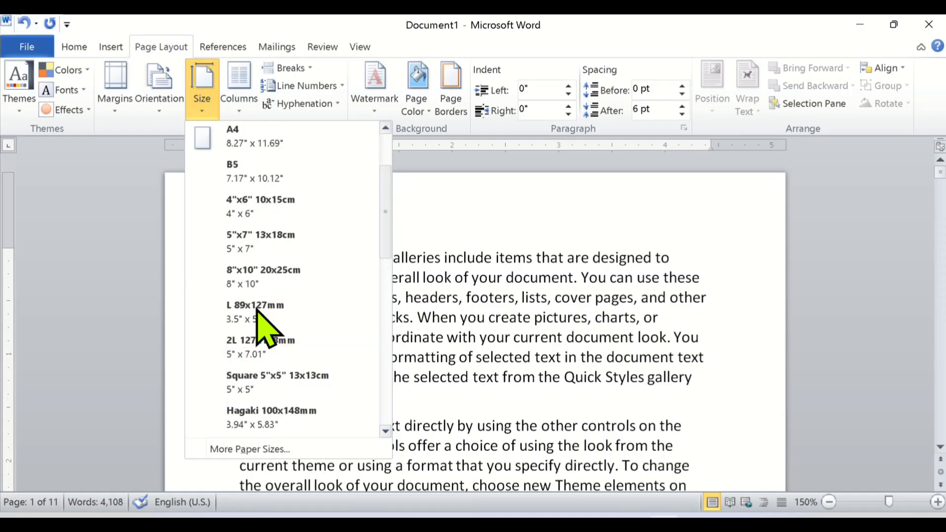
scroll(247, 335, down, 3)
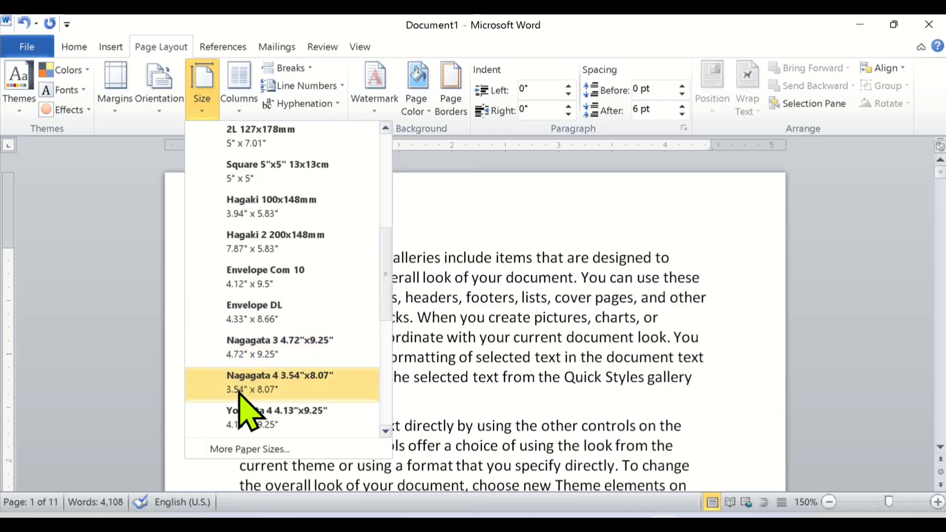
scroll(244, 370, down, 2)
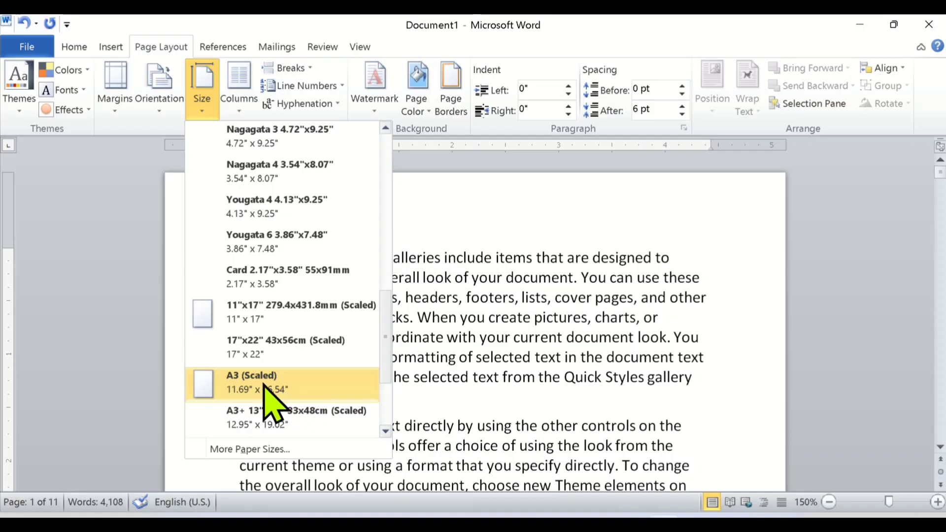
click(251, 417)
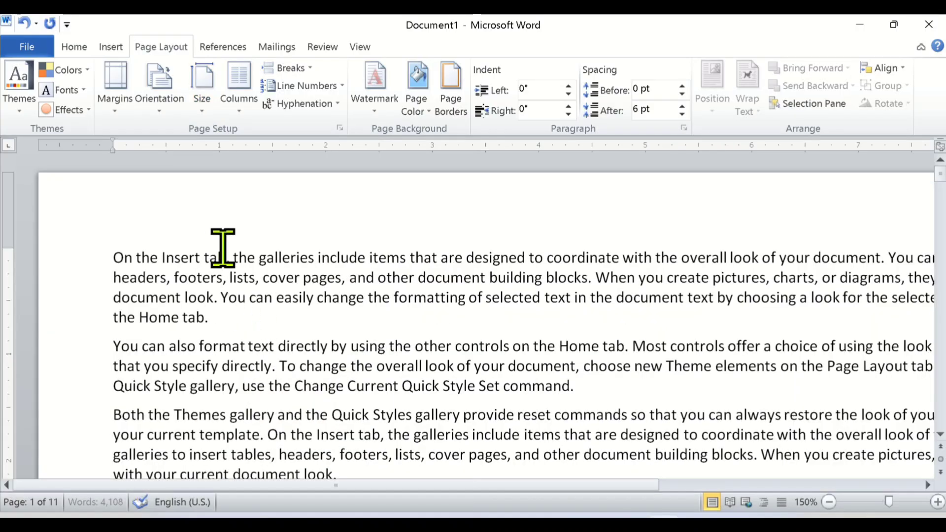
ctrl+scroll(222, 254, down, 5)
ctrl+scroll(220, 270, down, 5)
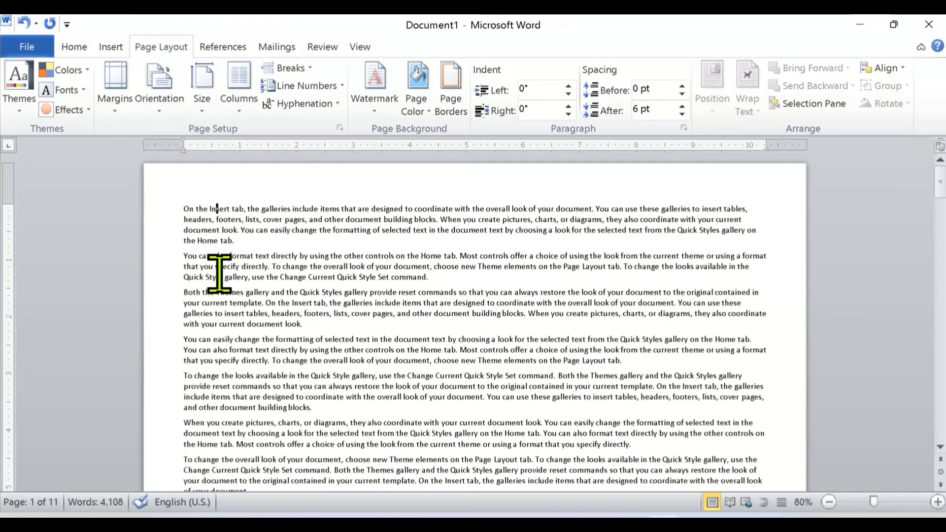
ctrl+scroll(220, 274, up, 3)
ctrl+scroll(221, 277, up, 1)
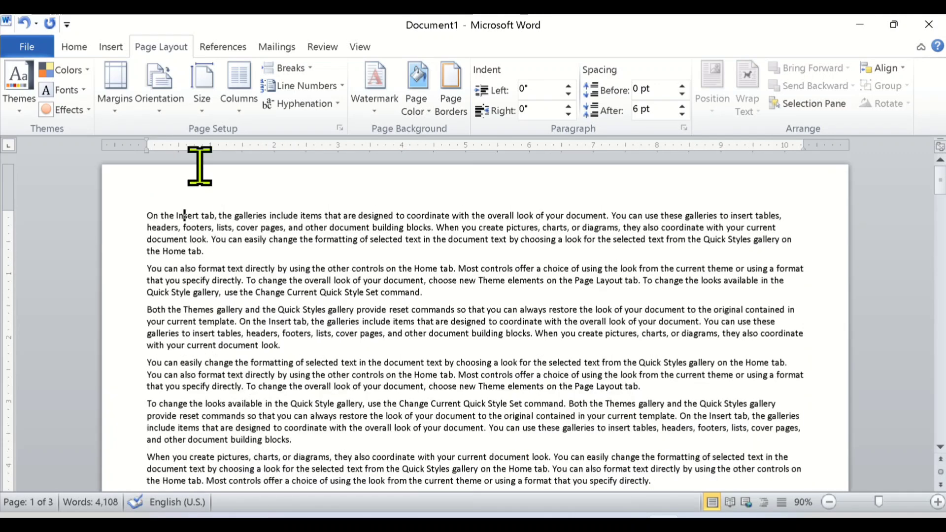
Set the document's paper size to A4 (8.27" x 11.69").
click(202, 105)
scroll(253, 359, up, 3)
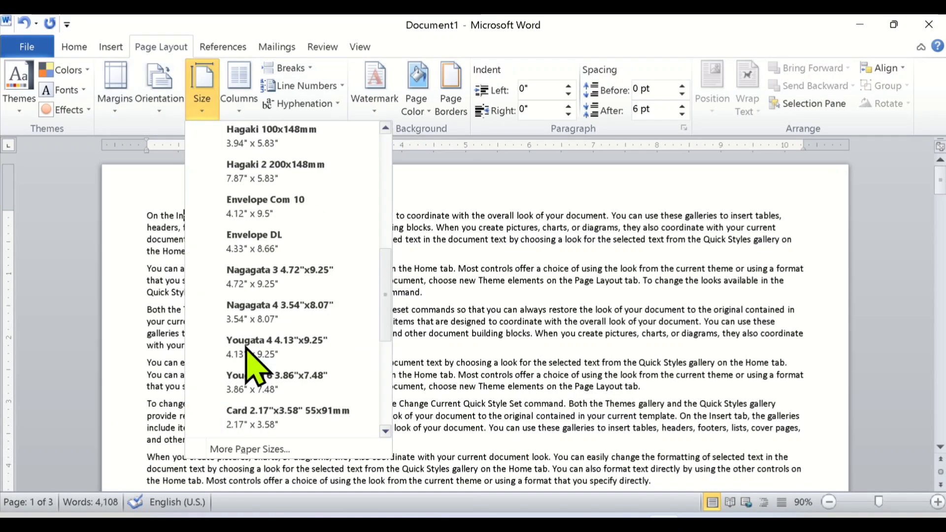
scroll(254, 359, down, 5)
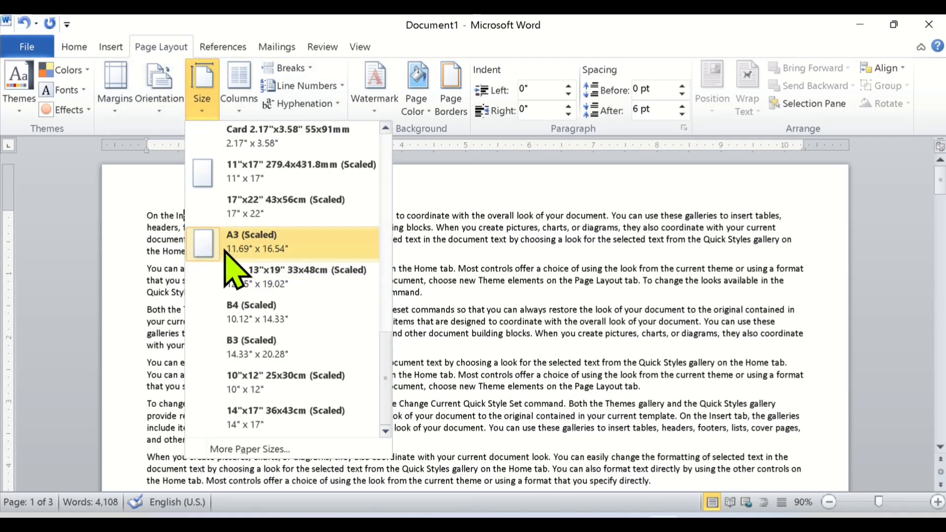
scroll(231, 268, up, 5)
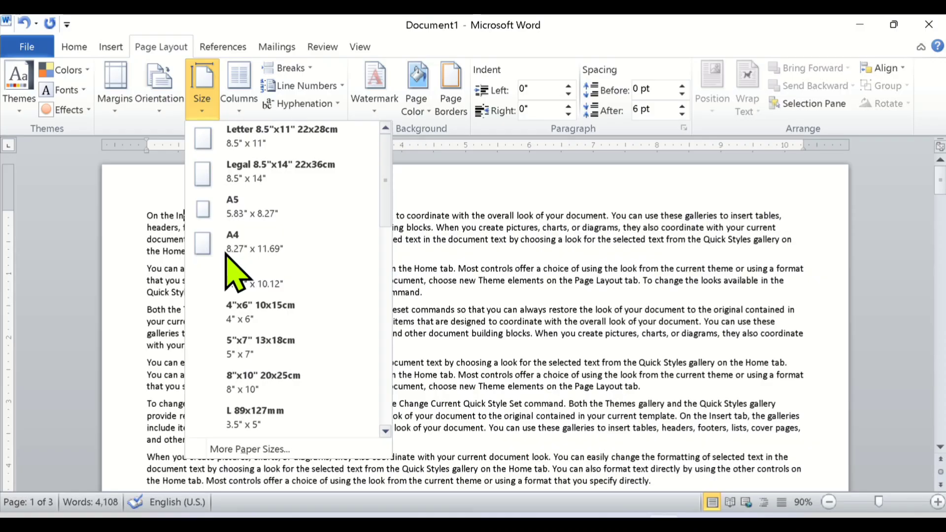
click(238, 249)
Switch the paper size to A5 and return it to A4.
click(203, 96)
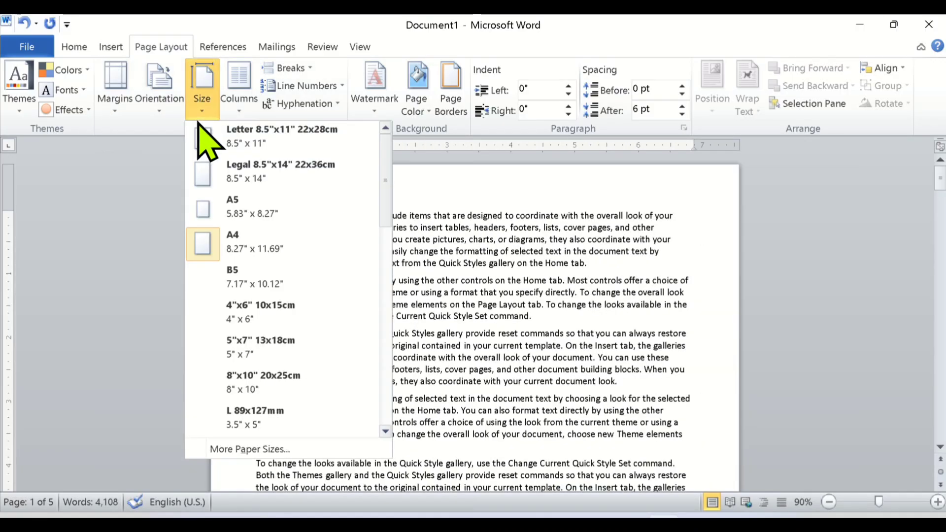
click(252, 207)
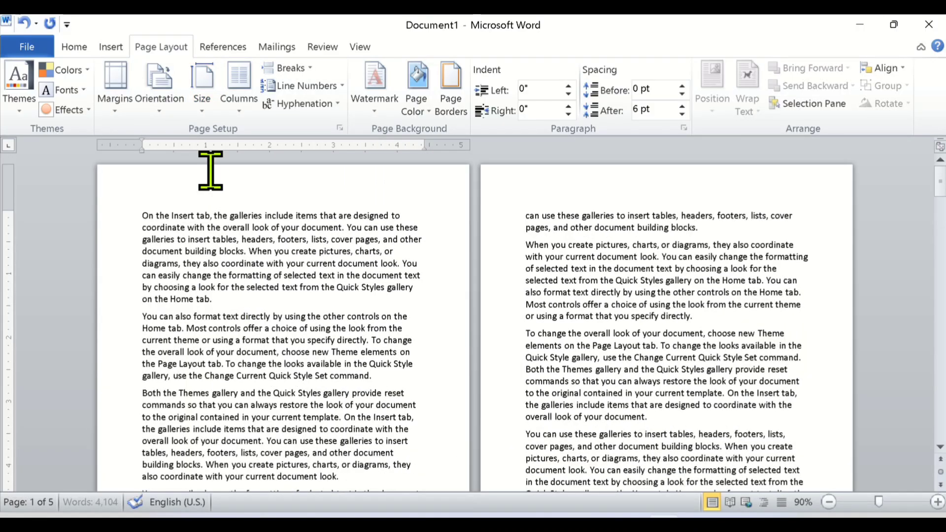
click(210, 111)
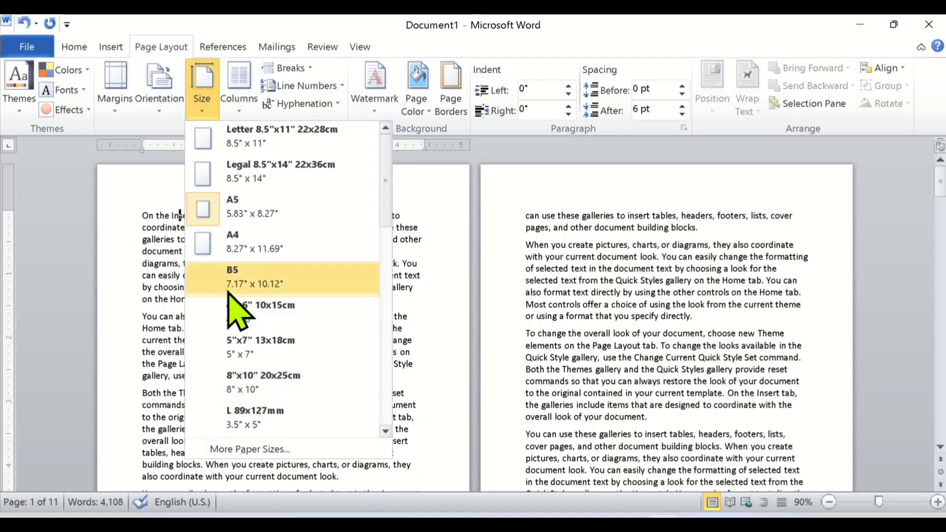
click(246, 248)
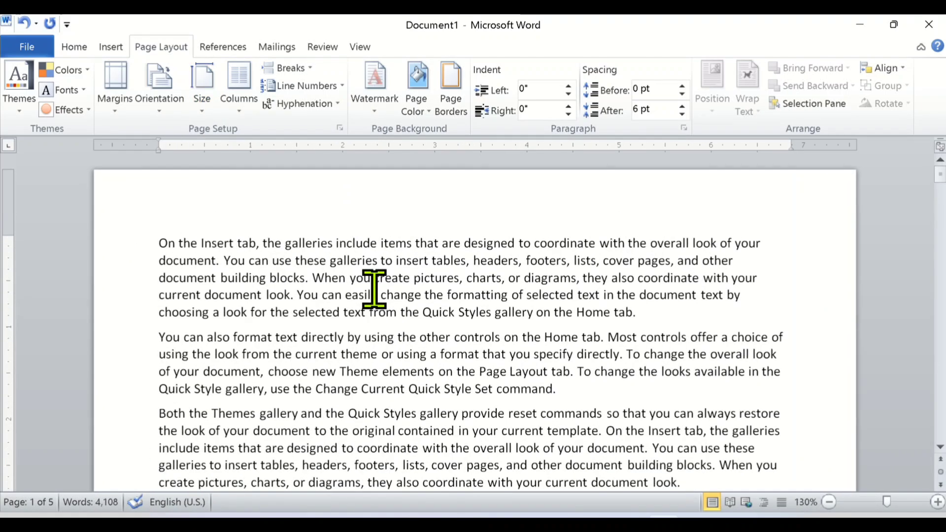
ctrl+scroll(374, 289, up, 6)
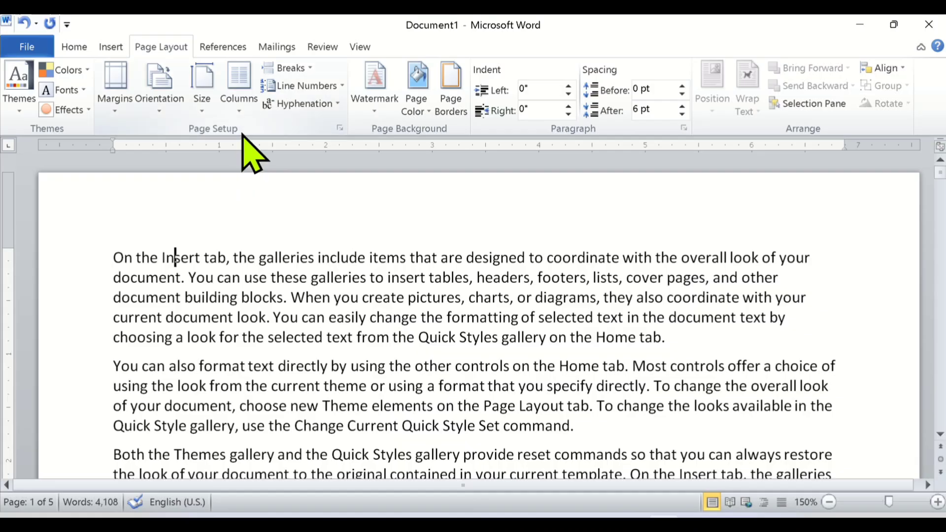
Lay out the document text in two columns and examine how it flows on the pages.
click(237, 88)
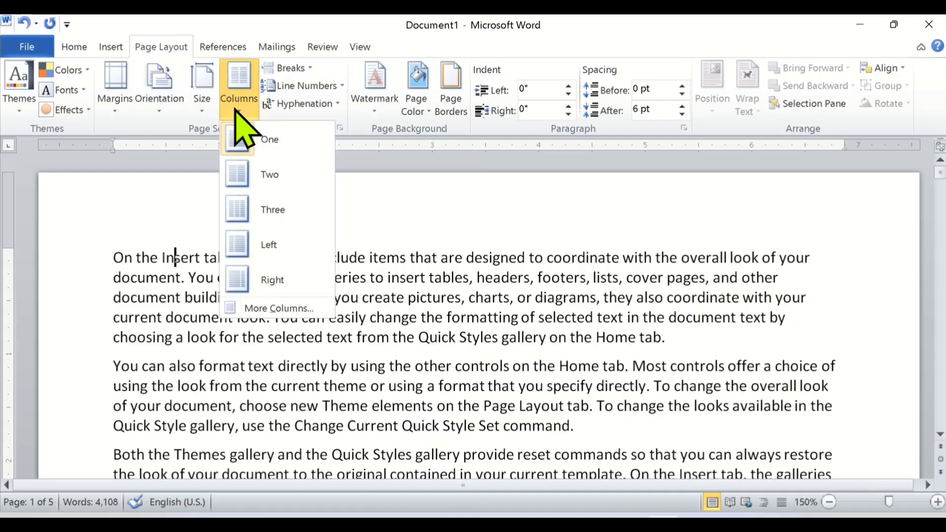
click(256, 187)
scroll(317, 302, down, 8)
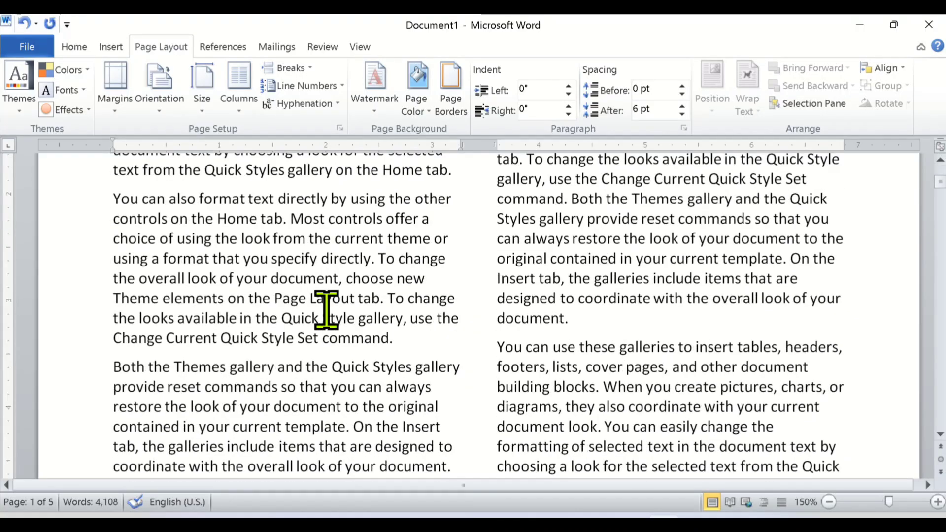
scroll(357, 338, down, 5)
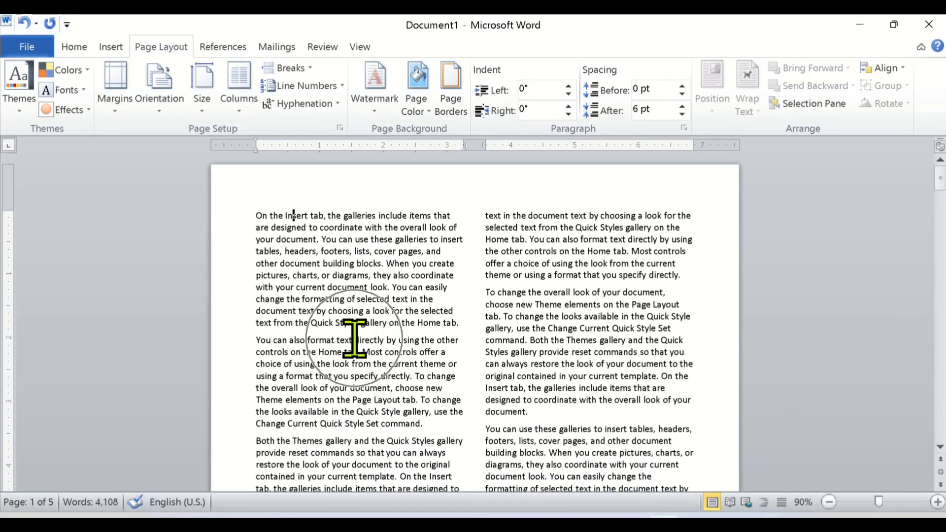
scroll(356, 338, down, 5)
scroll(357, 332, up, 4)
scroll(356, 331, up, 1)
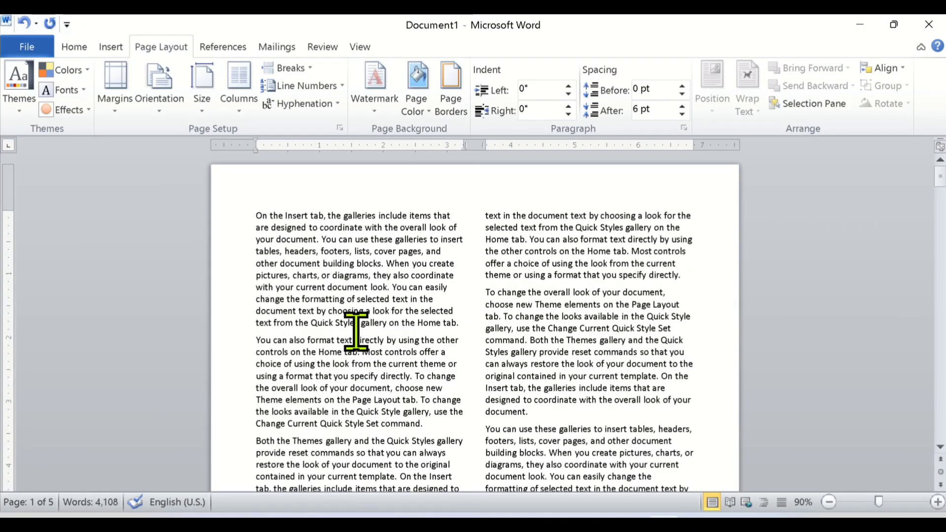
scroll(356, 331, up, 7)
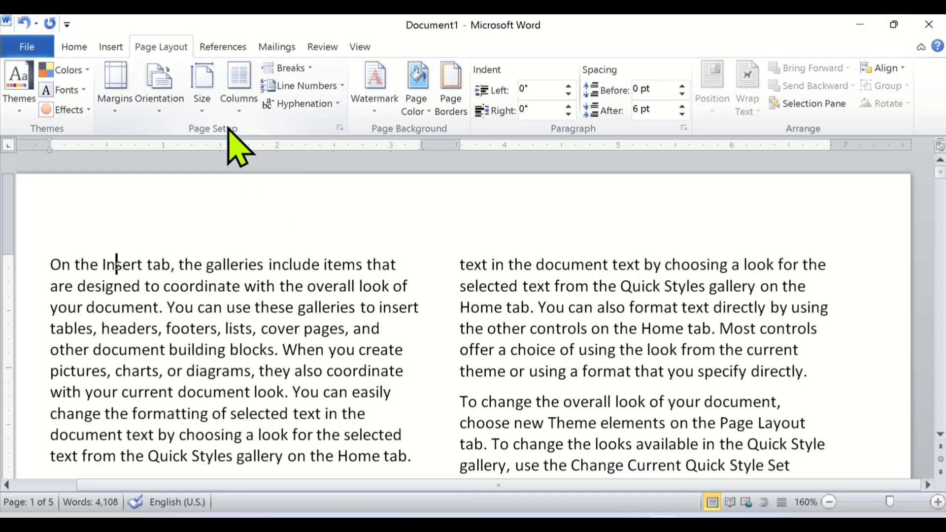
Return the document text to a single column.
click(239, 96)
click(262, 143)
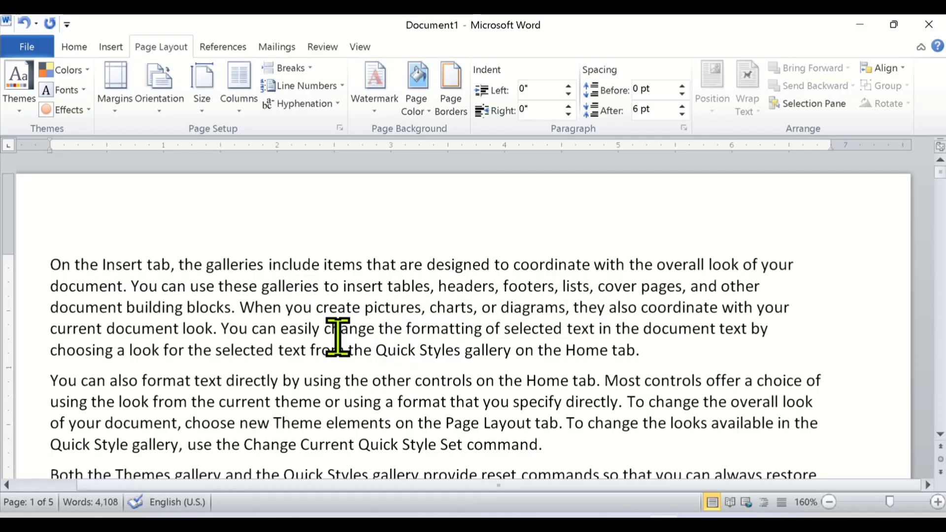
scroll(414, 359, down, 1)
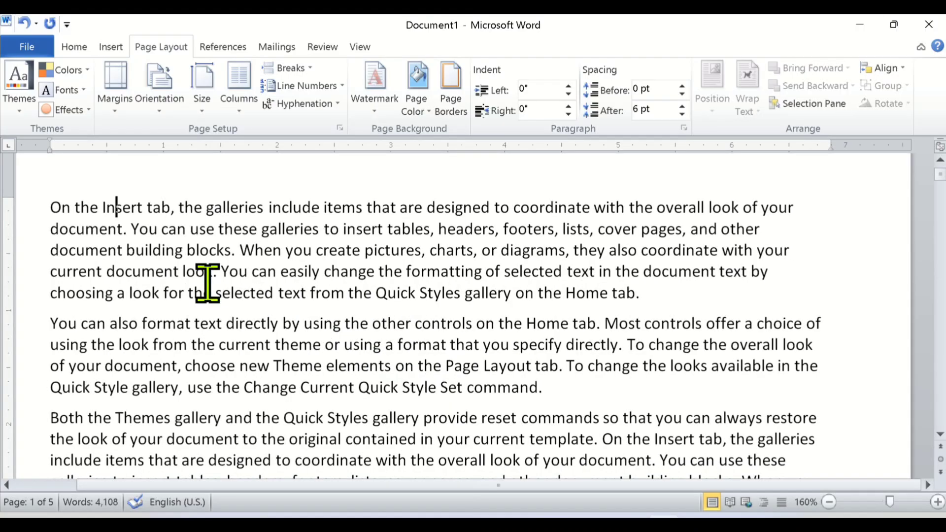
Lay out the document text in three columns and restore the single-column layout.
click(239, 111)
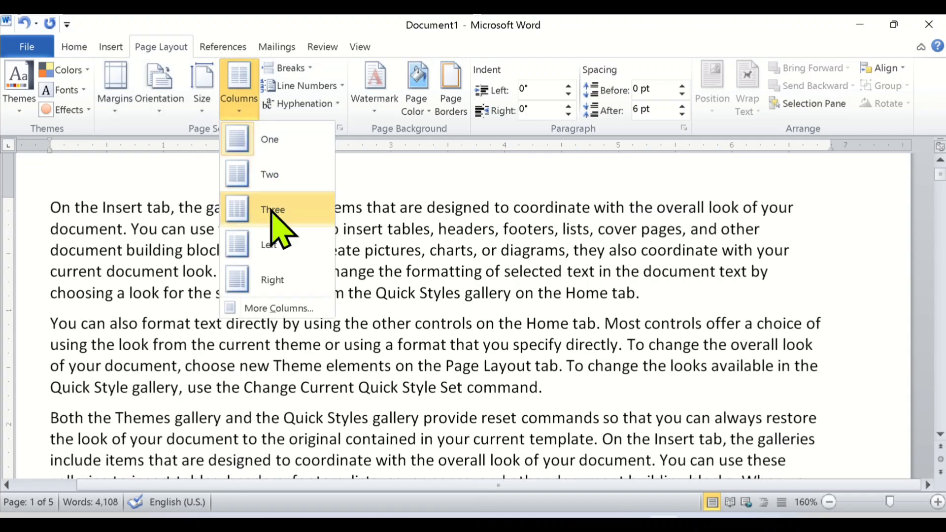
key(Escape)
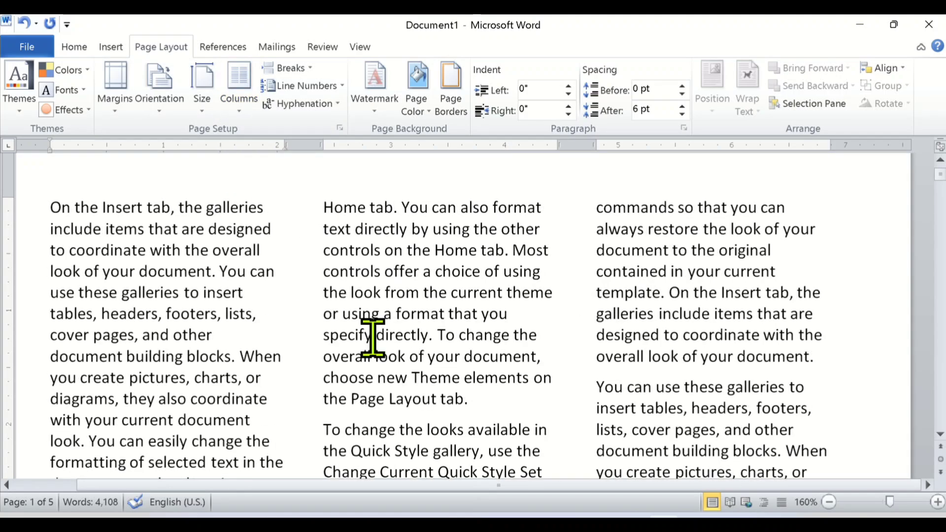
scroll(373, 335, down, 15)
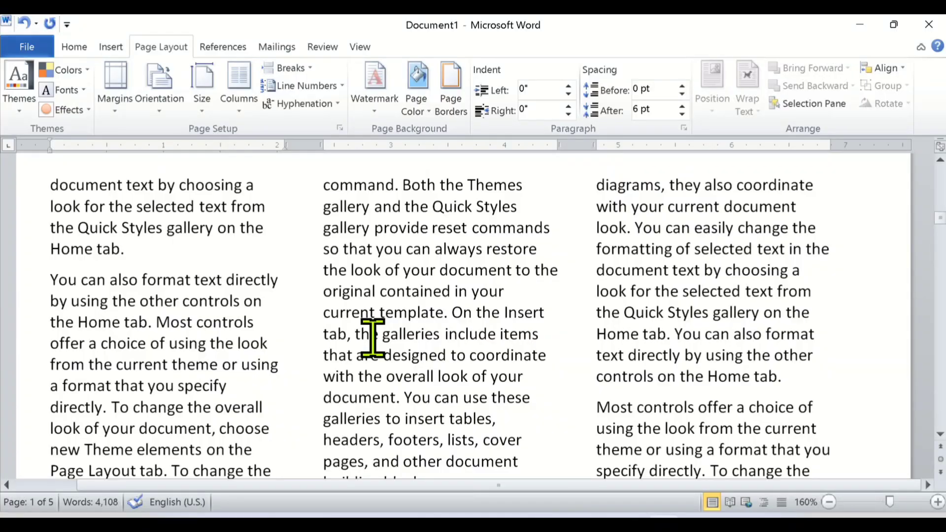
scroll(374, 338, down, 3)
scroll(373, 338, up, 10)
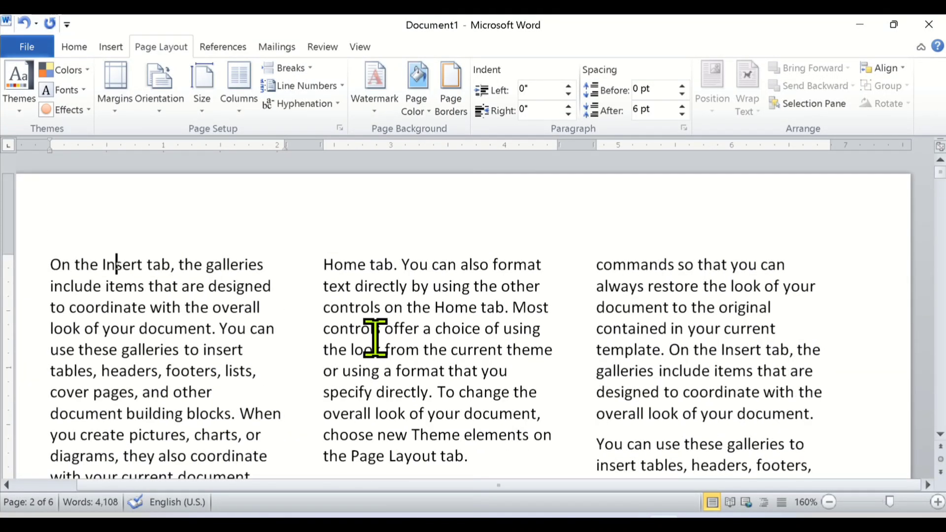
click(245, 111)
click(254, 140)
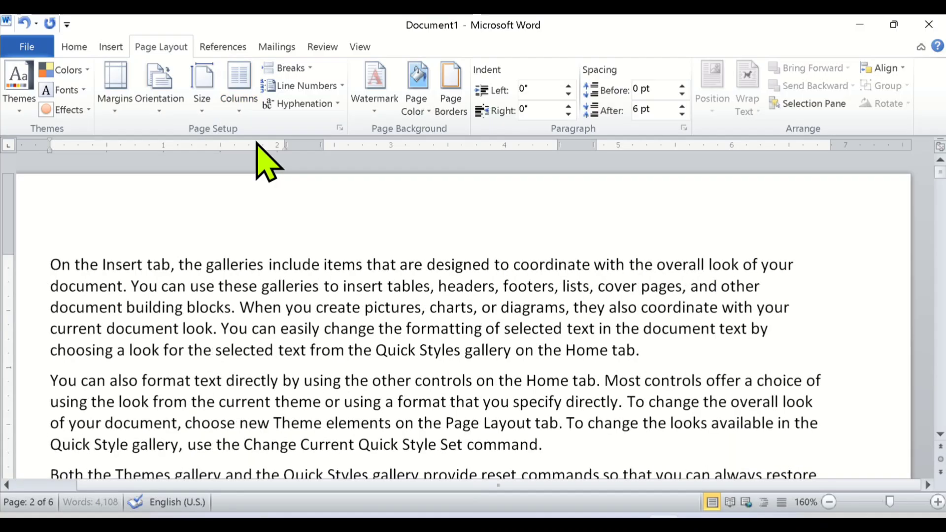
Format the document text in two columns and examine the page layout.
click(238, 106)
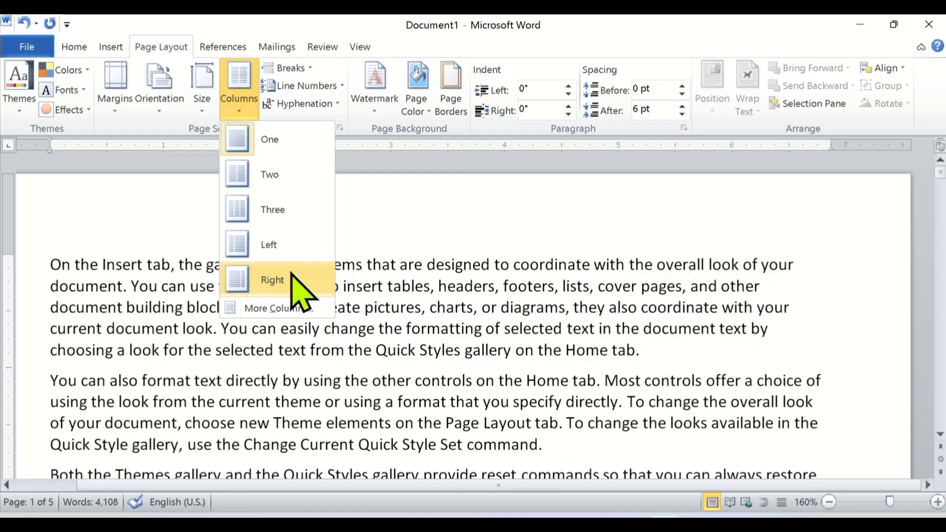
click(276, 198)
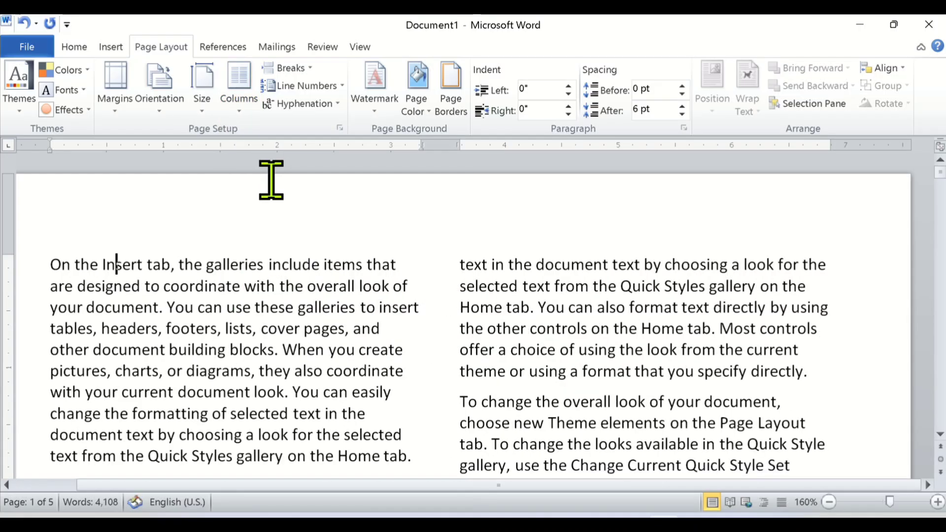
ctrl+scroll(308, 337, down, 2)
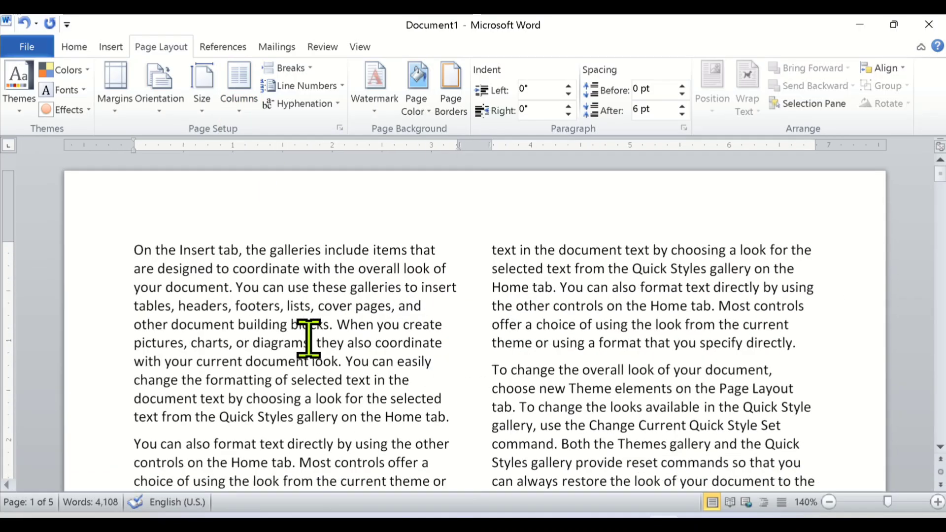
scroll(370, 317, down, 2)
scroll(370, 317, up, 2)
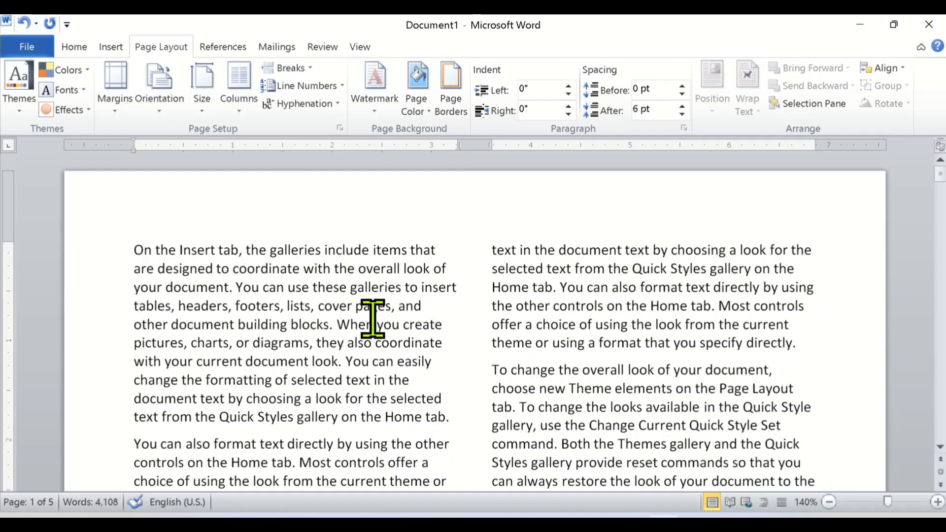
Change the document's column layout to three columns and review the text flow.
click(246, 116)
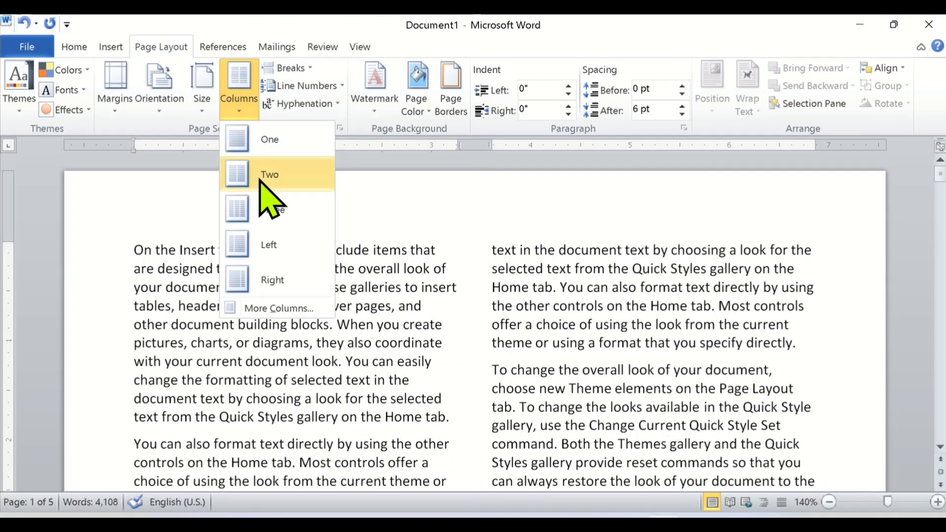
click(269, 211)
scroll(449, 341, down, 3)
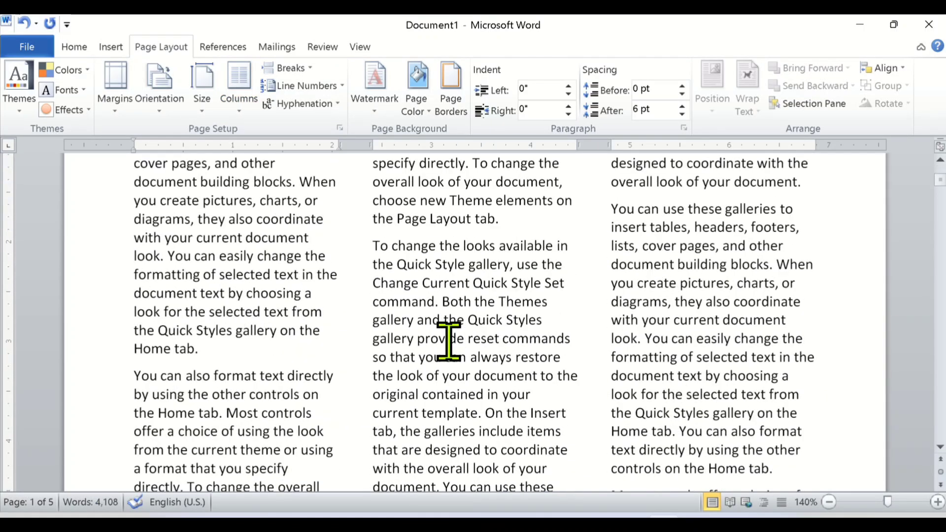
scroll(449, 342, up, 1)
Apply the Left column preset to the document text and switch the layout to the Right preset.
click(241, 111)
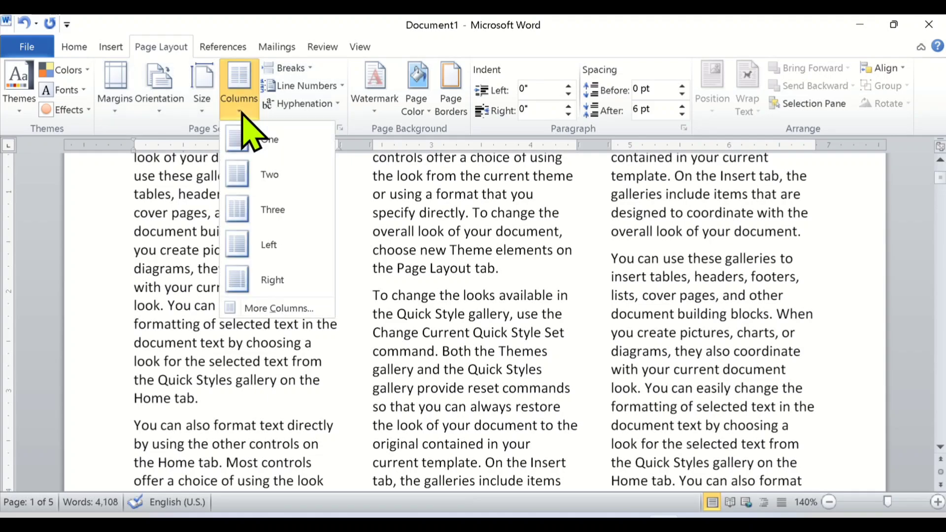
click(266, 245)
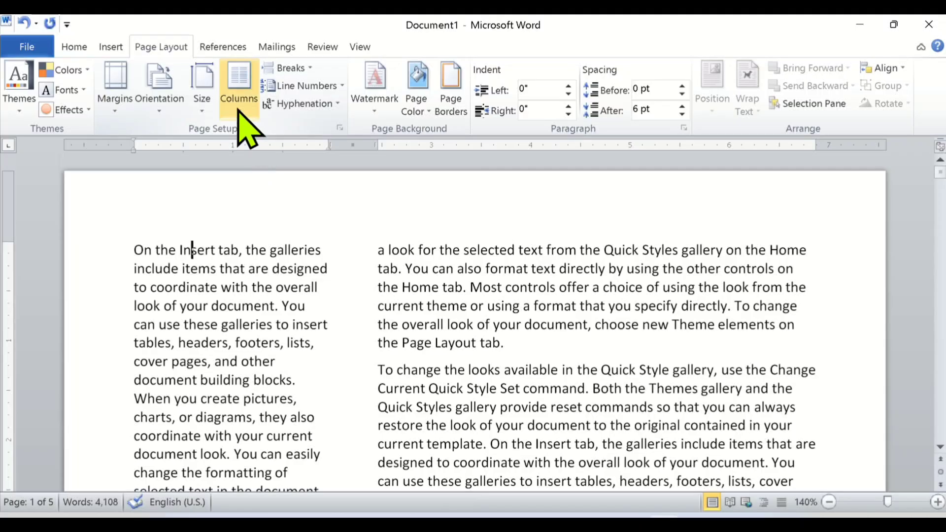
click(241, 99)
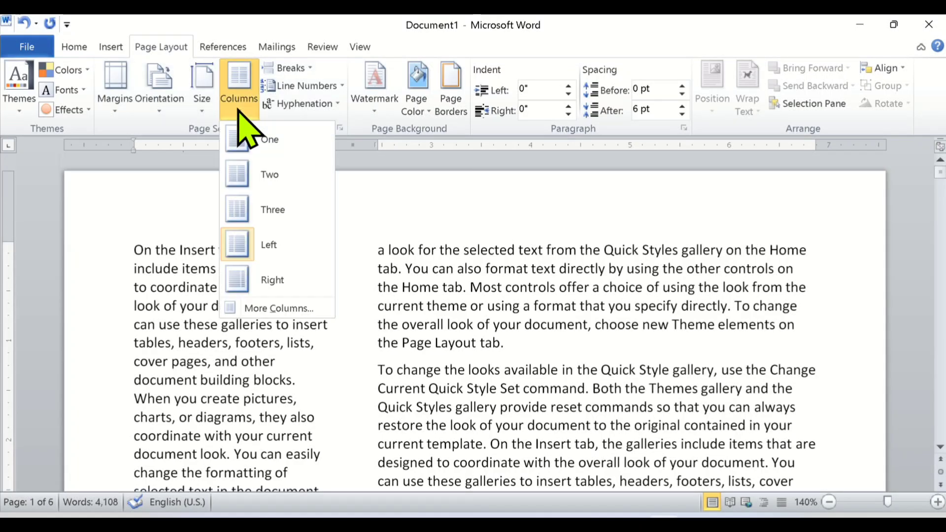
click(272, 285)
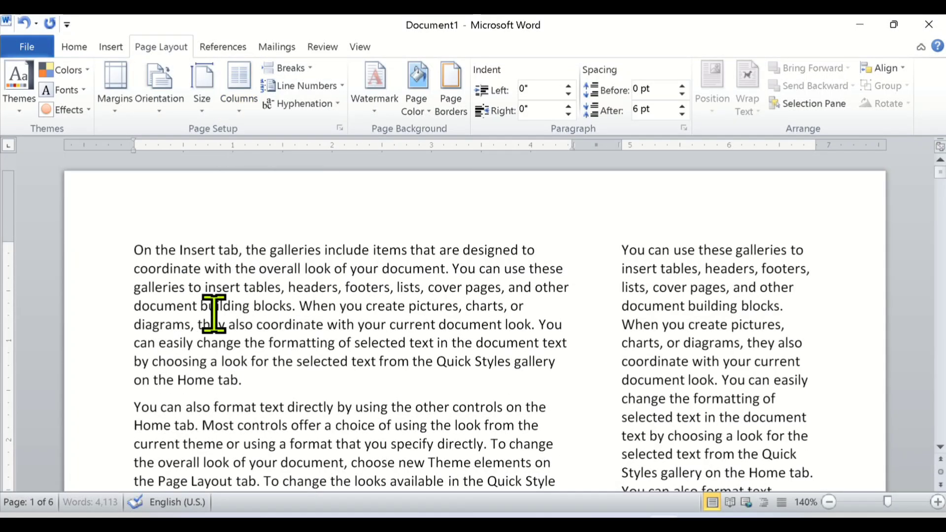
scroll(205, 370, down, 1)
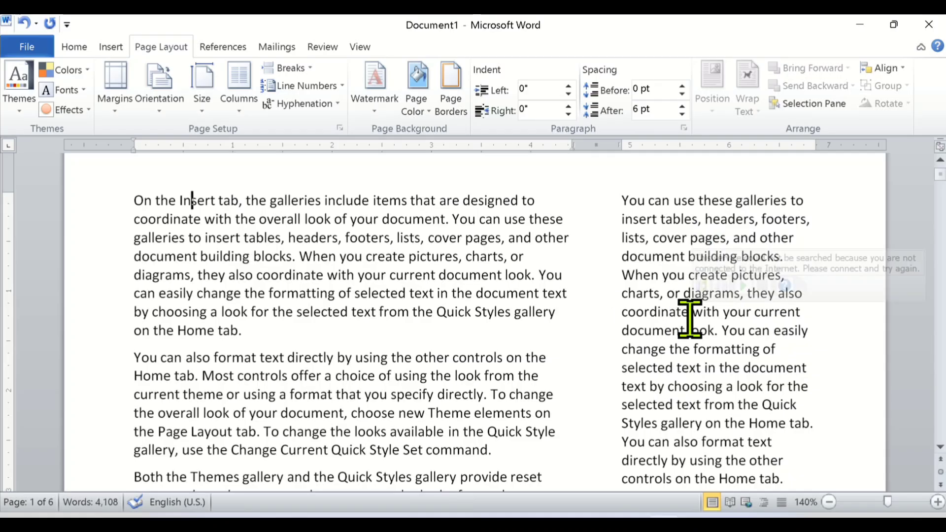
Format the document text in three columns and try the One, Two, Three, Left and Right presets in the detailed column settings.
click(246, 112)
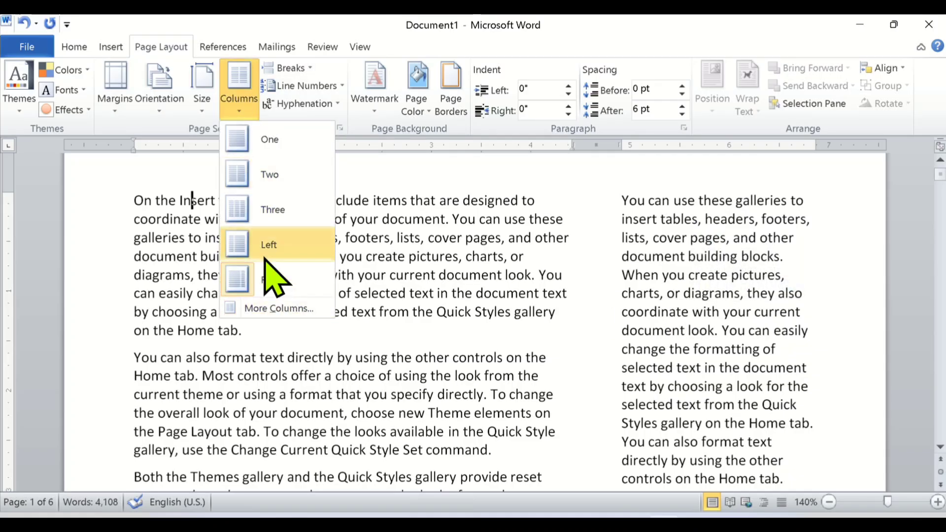
click(270, 221)
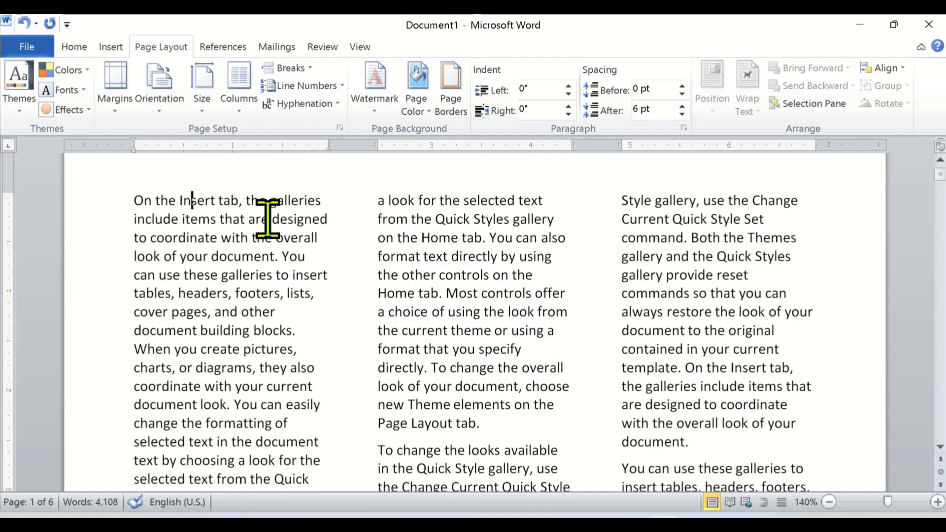
click(241, 111)
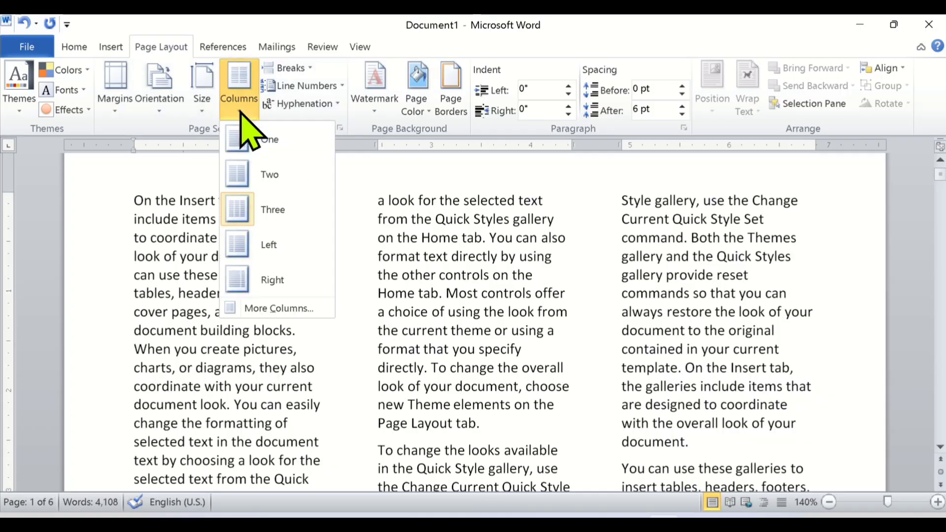
click(258, 307)
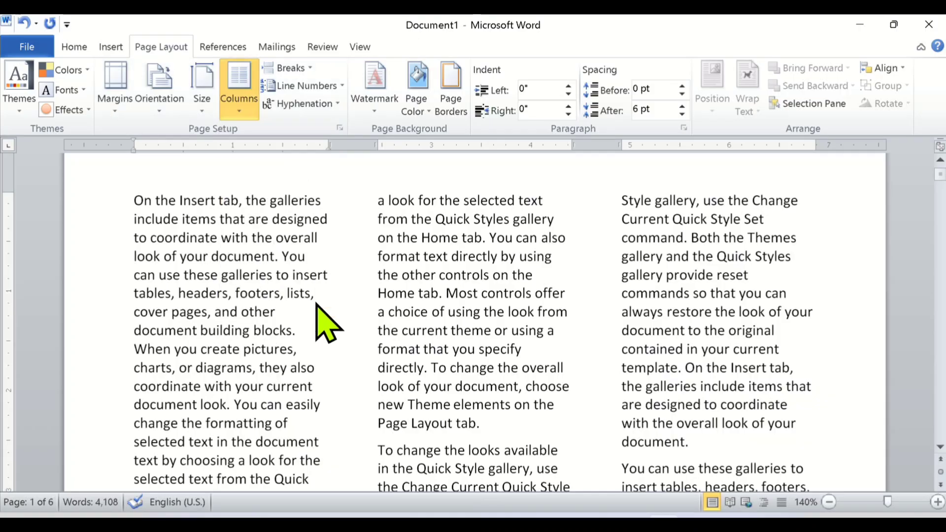
drag(455, 139, 357, 166)
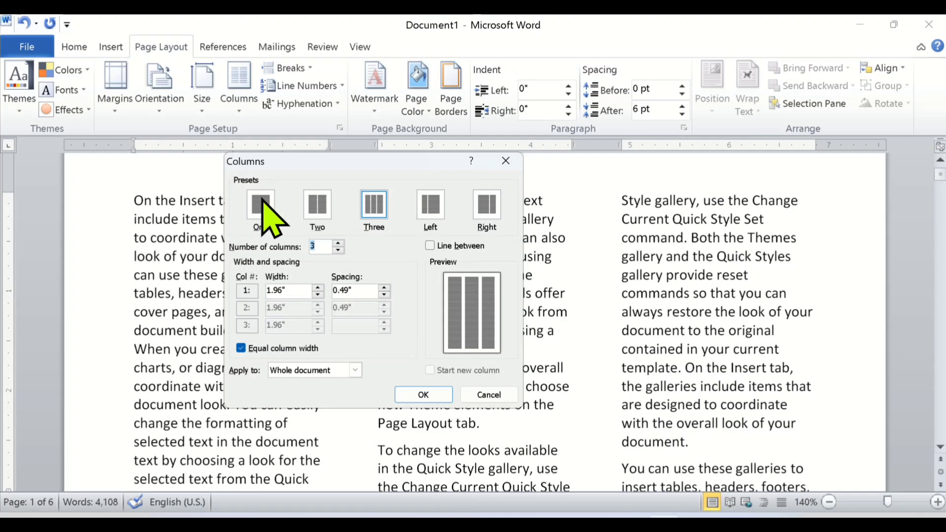
click(263, 204)
click(320, 207)
click(374, 209)
click(424, 207)
click(484, 209)
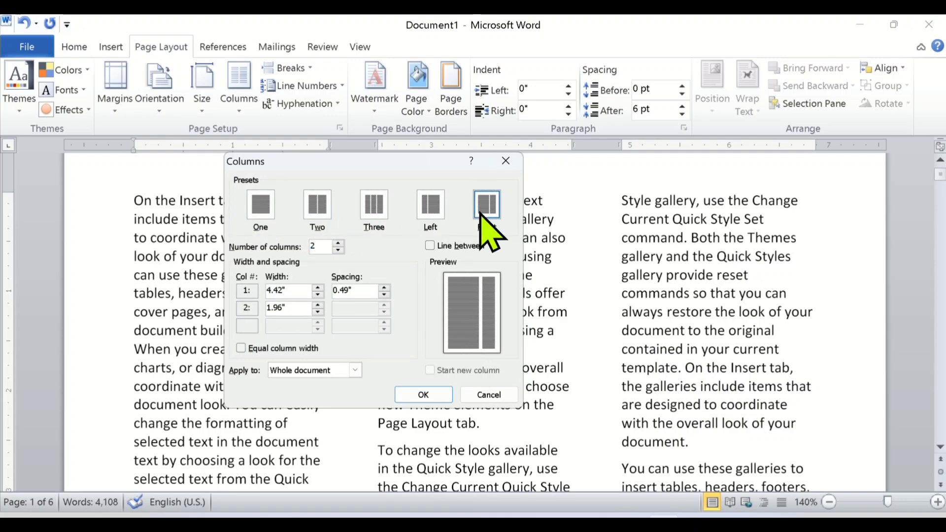
click(379, 203)
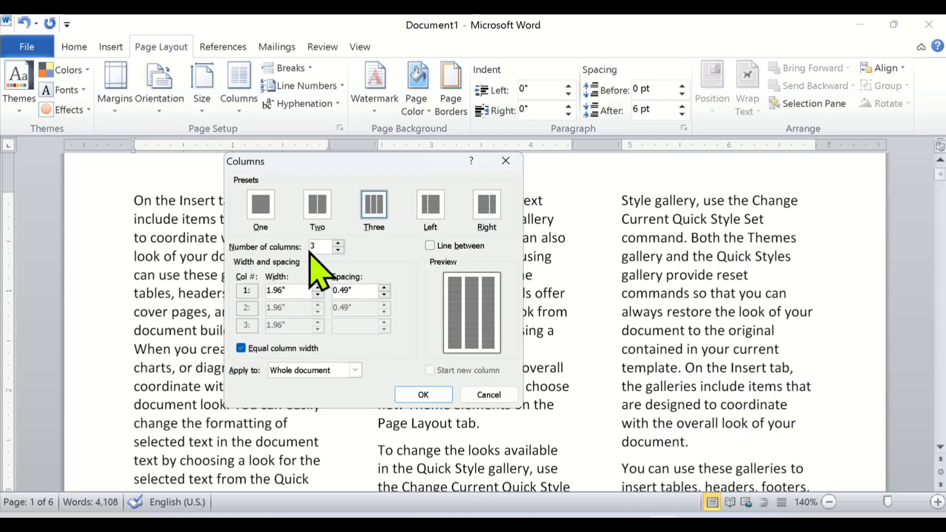
Set the number of columns to 10 for the whole document and apply the layout.
click(339, 244)
click(339, 244)
click(339, 244)
click(339, 244)
click(339, 243)
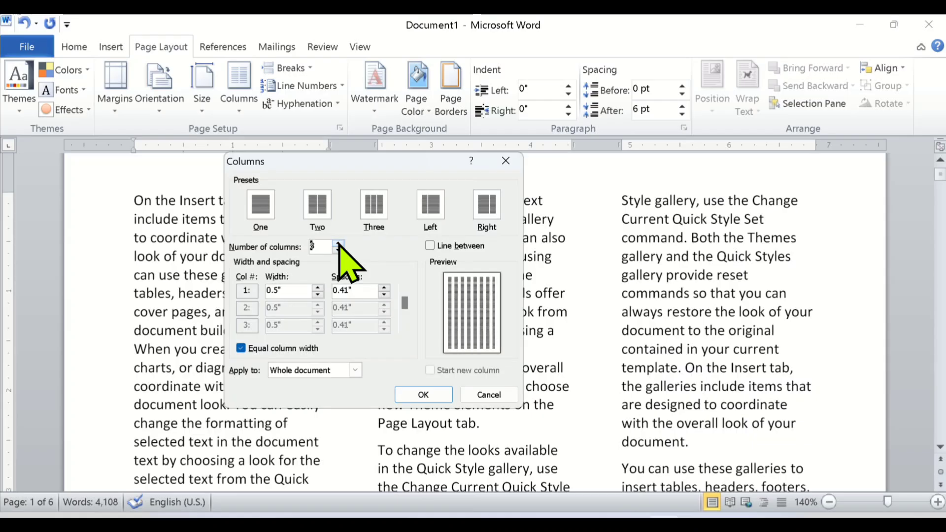
click(339, 243)
click(339, 243)
click(339, 243)
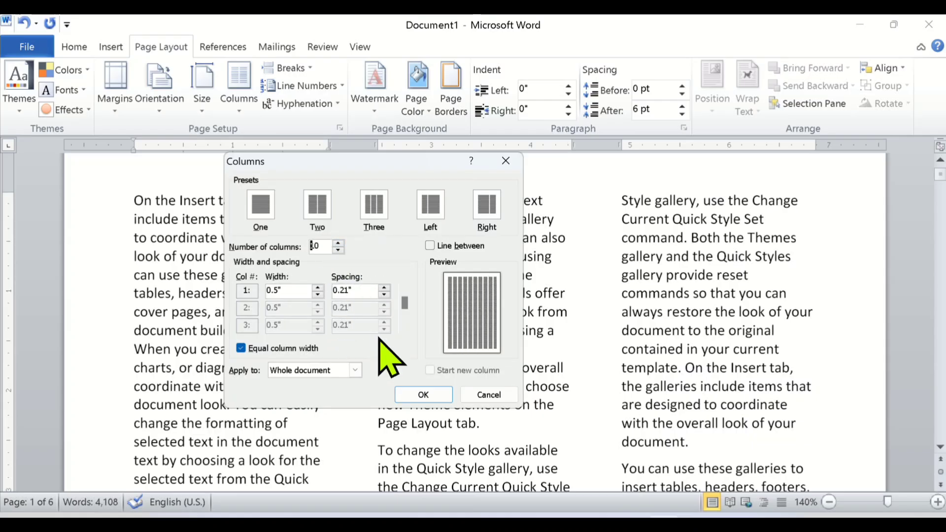
click(426, 389)
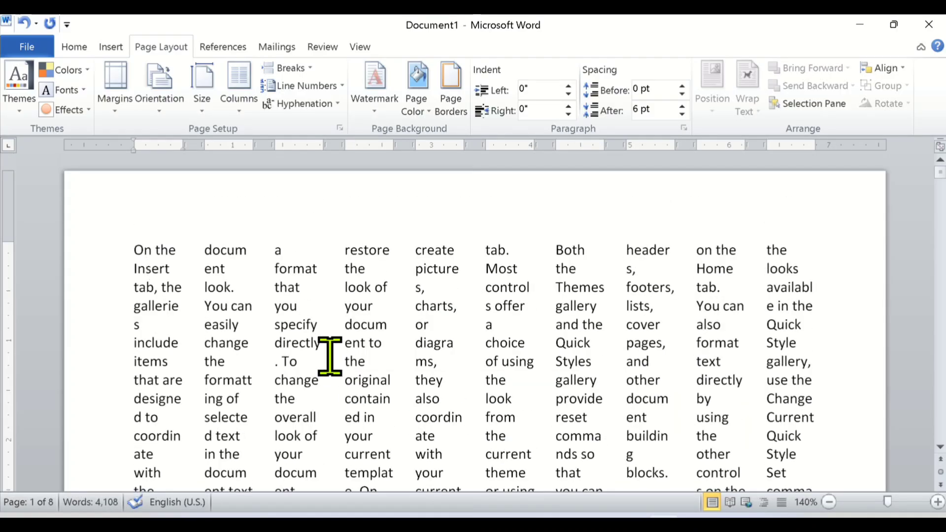
Reopen the detailed column settings and set the whole document to 4 columns of equal width.
click(240, 106)
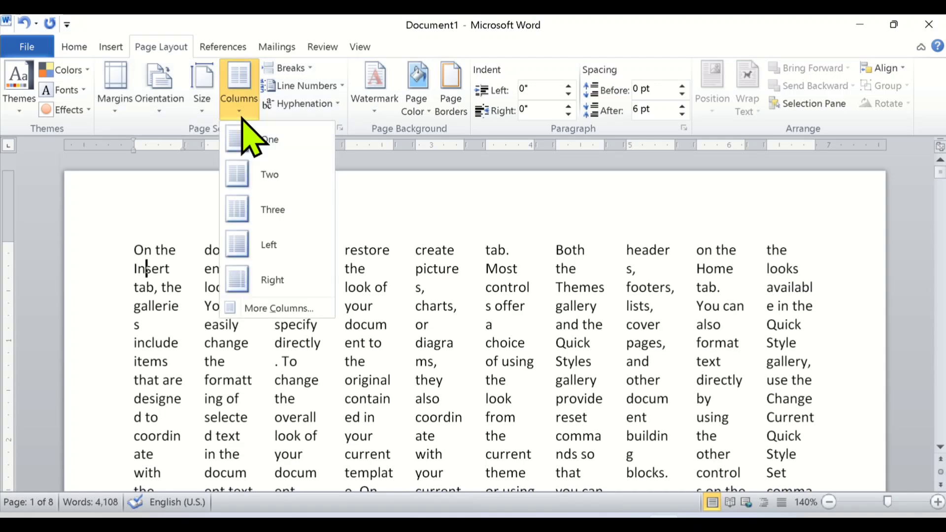
click(277, 308)
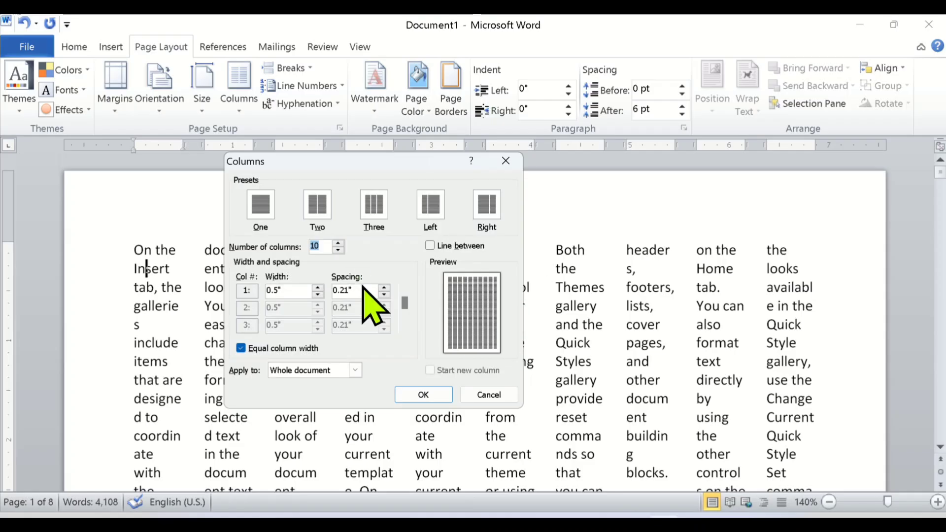
click(338, 250)
click(338, 250)
click(338, 251)
click(338, 250)
click(338, 250)
click(338, 250)
click(338, 250)
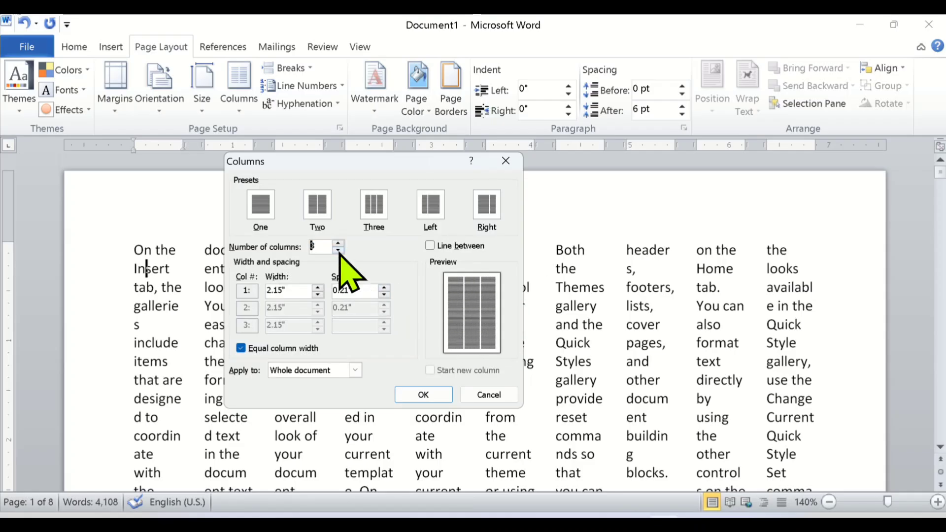
click(338, 250)
click(339, 243)
click(339, 244)
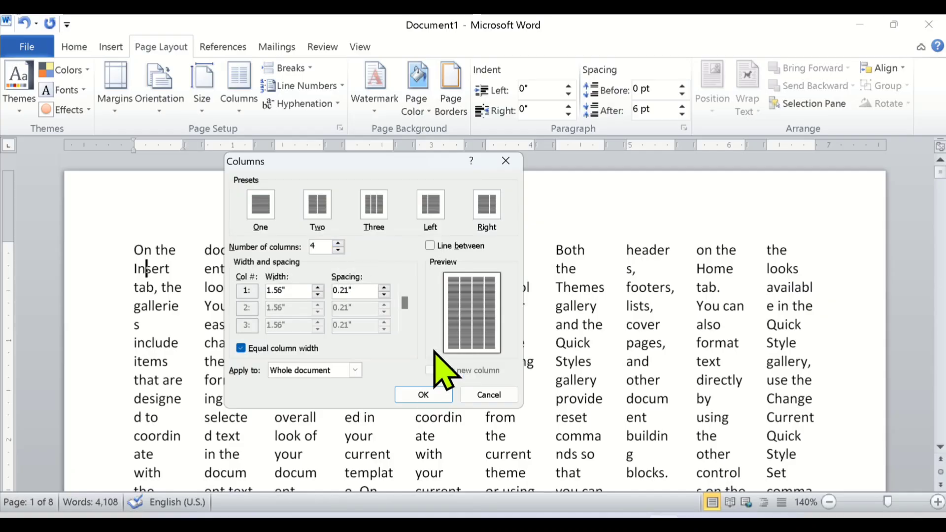
click(422, 395)
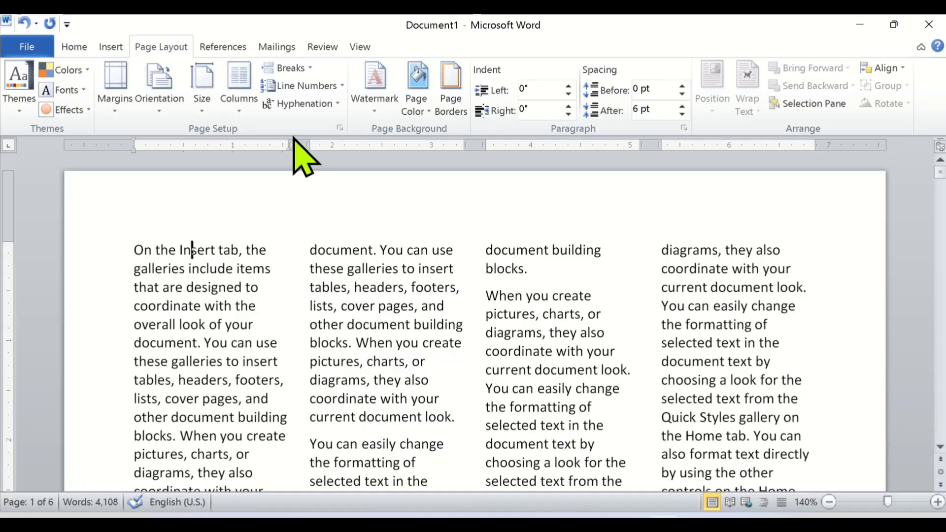
Review the width, spacing and line-between options in the detailed column settings, keeping the four-column layout.
click(240, 109)
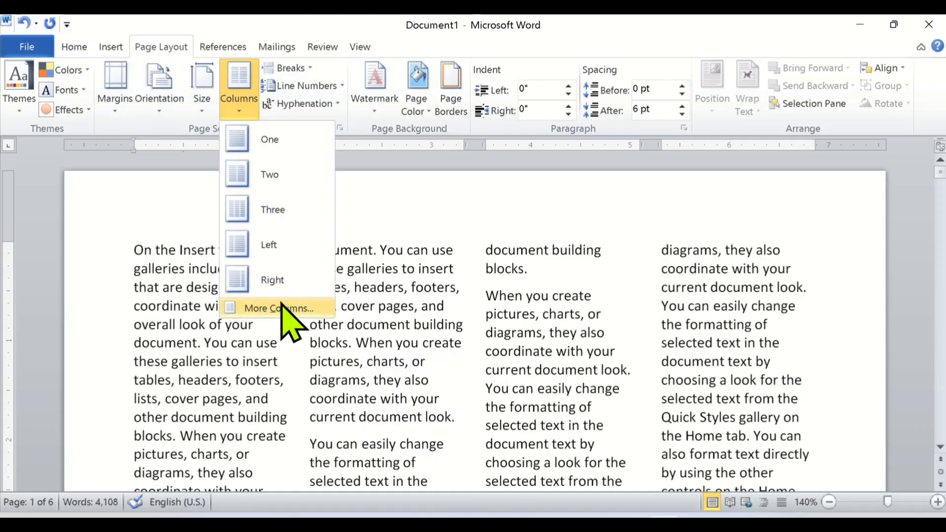
click(302, 309)
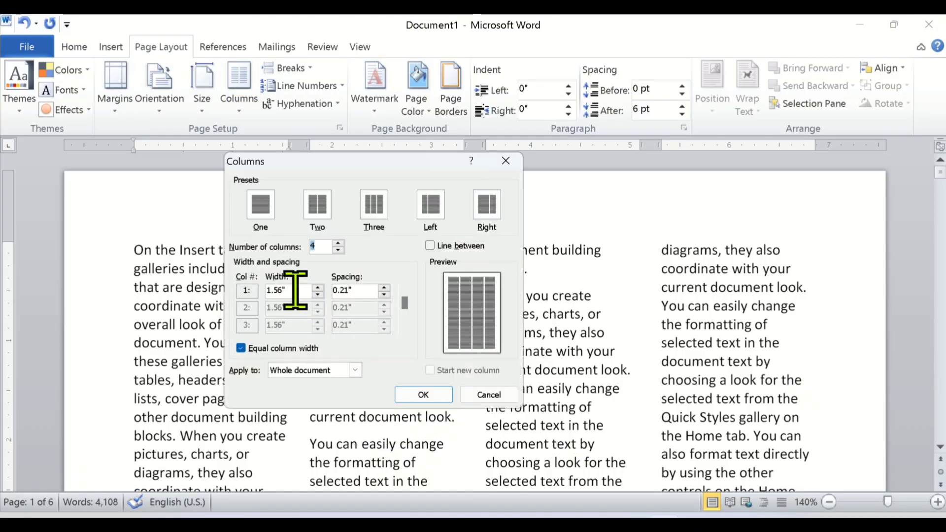
click(292, 292)
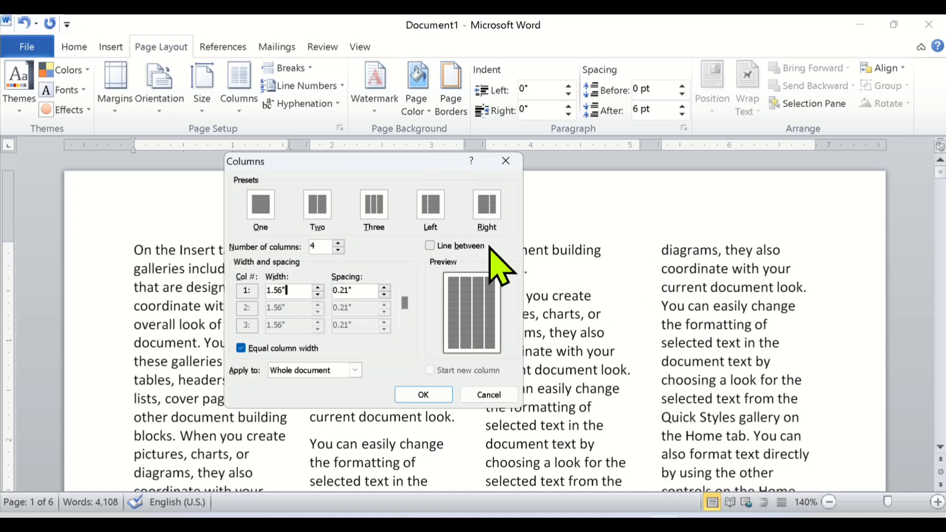
click(425, 394)
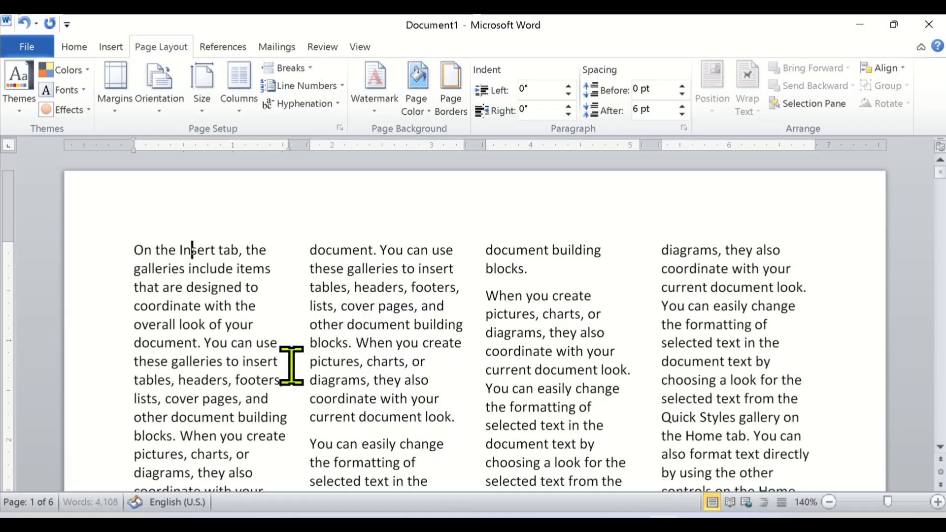
Set the spacing between the four equal-width columns to 0.5" for the whole document.
click(238, 109)
click(271, 307)
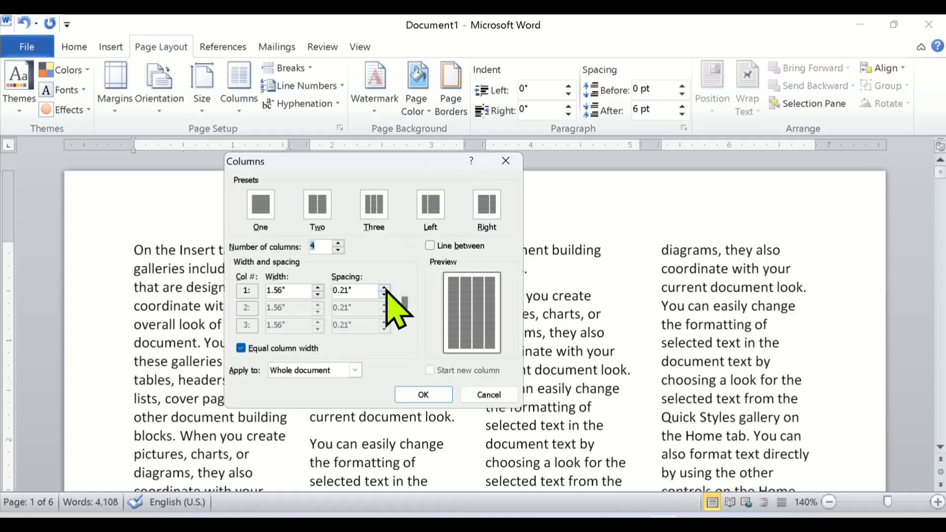
click(385, 290)
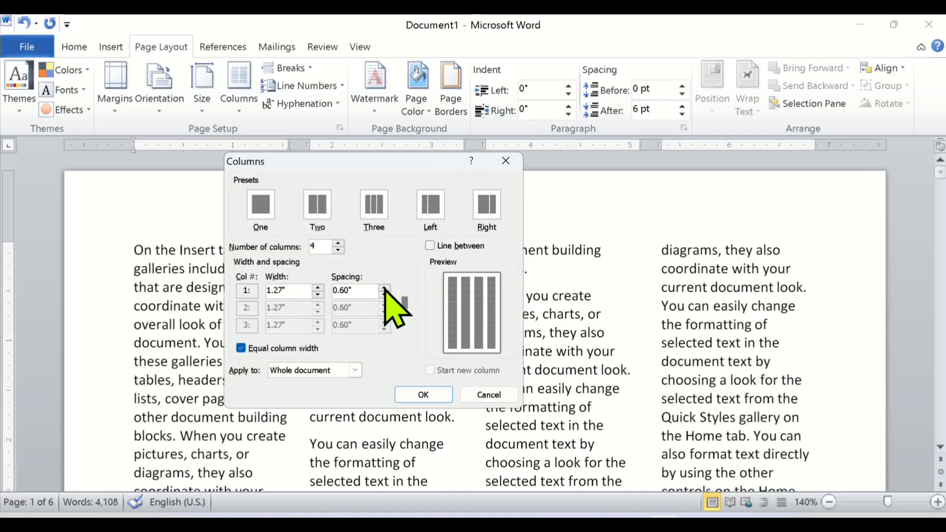
click(384, 290)
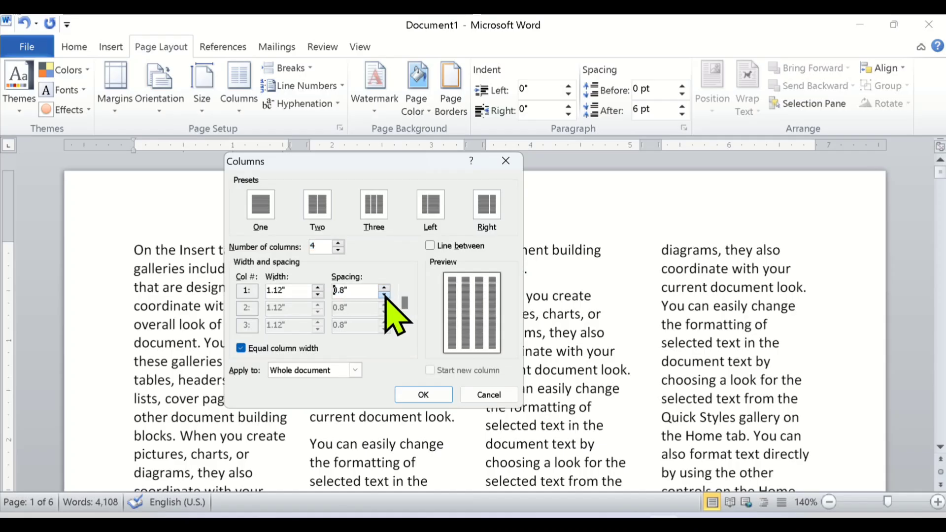
click(384, 295)
click(385, 295)
click(384, 295)
click(384, 295)
click(383, 295)
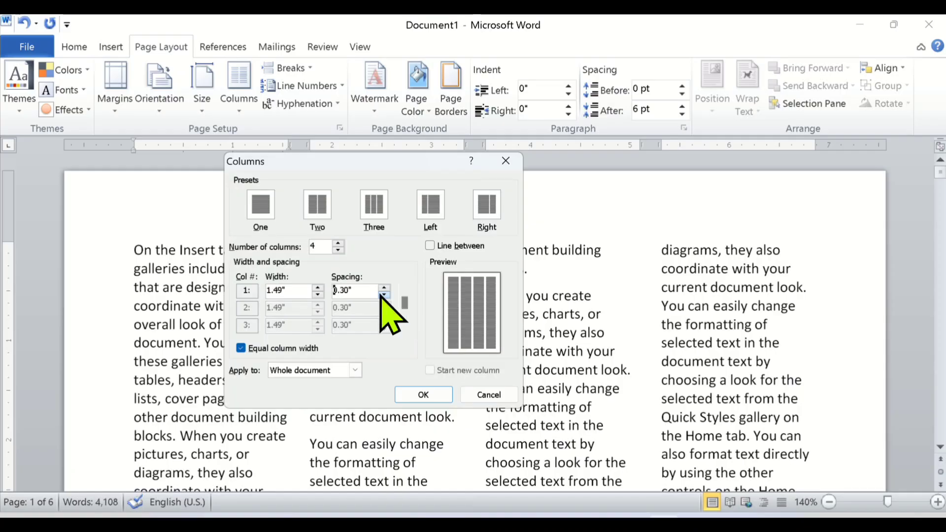
click(384, 295)
click(384, 295)
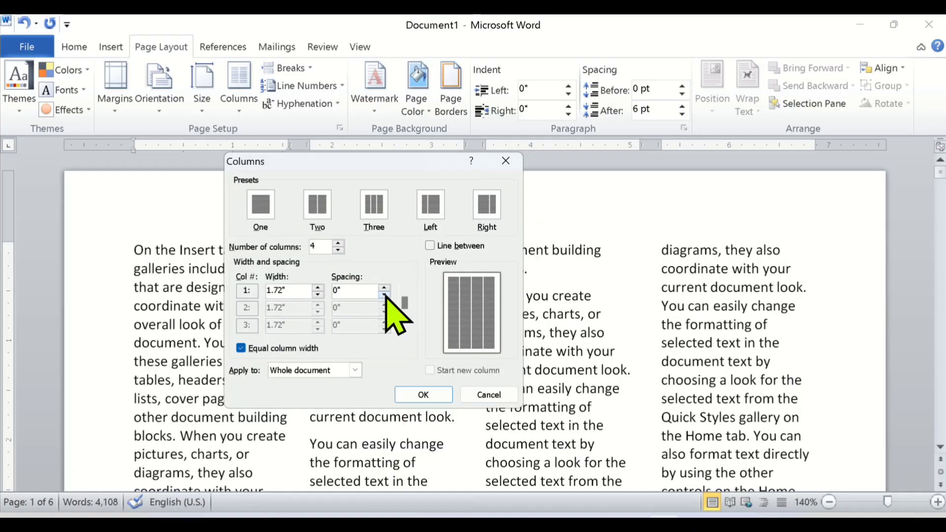
click(384, 288)
click(385, 289)
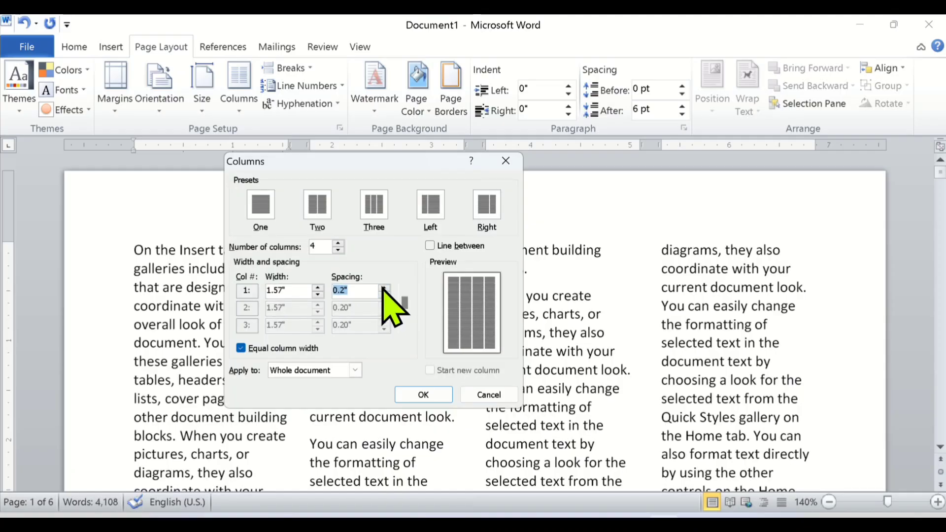
click(385, 289)
click(384, 288)
click(384, 289)
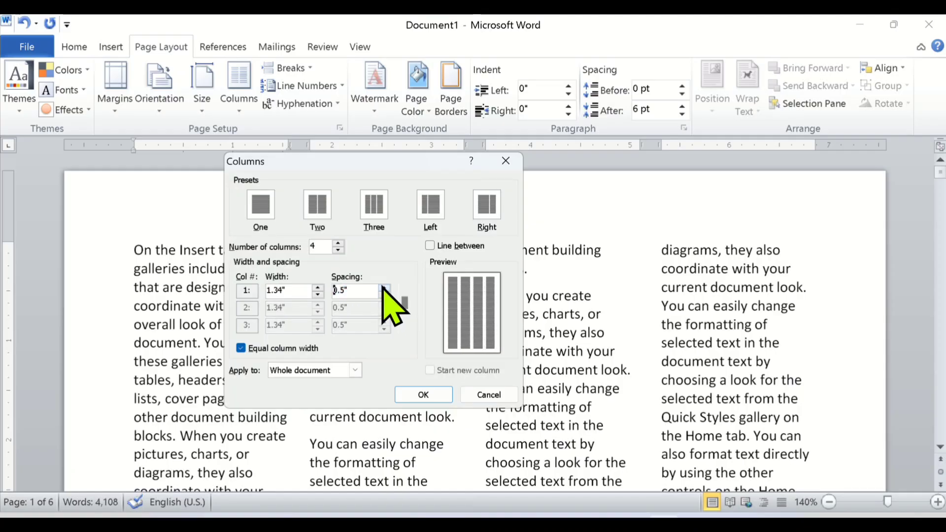
click(423, 395)
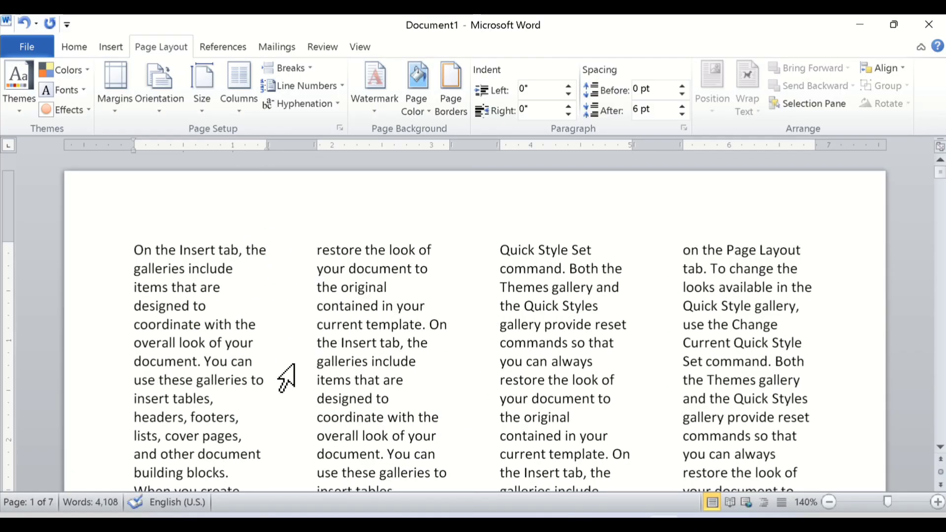
Check the detailed column settings without changing them and look through the four-column text.
click(241, 115)
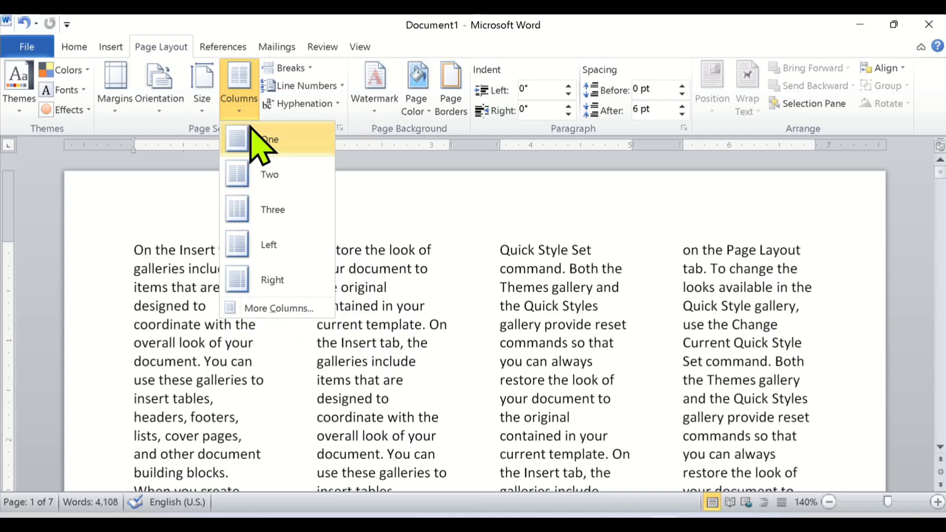
click(265, 309)
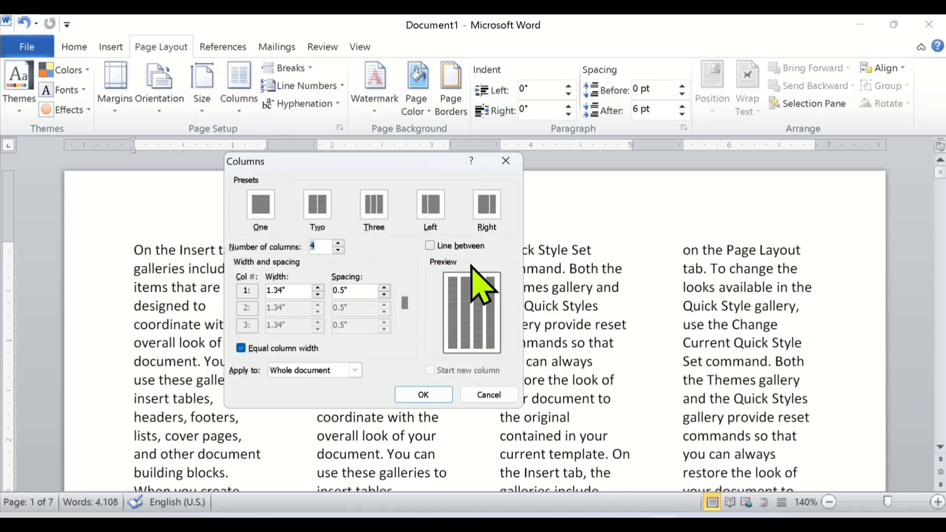
click(512, 159)
scroll(482, 363, down, 15)
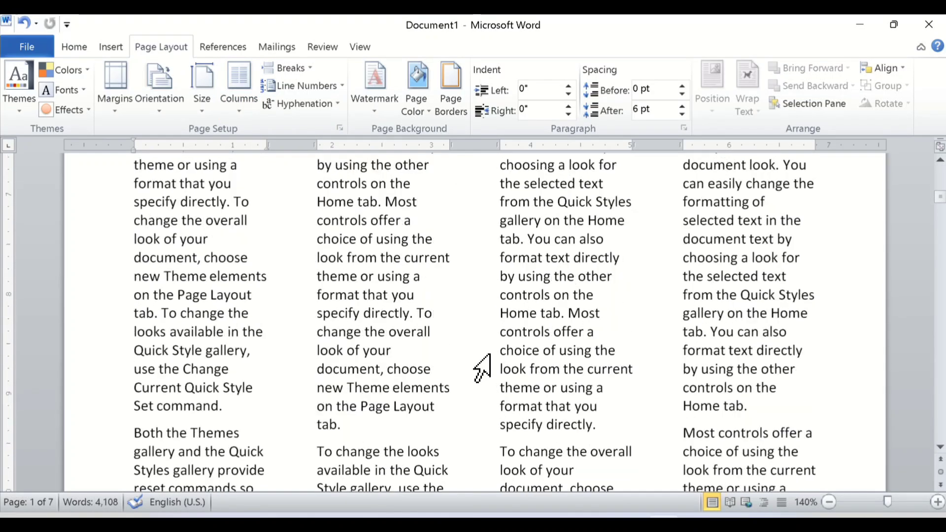
Return the whole four-column document to a single column of text.
scroll(467, 372, down, 15)
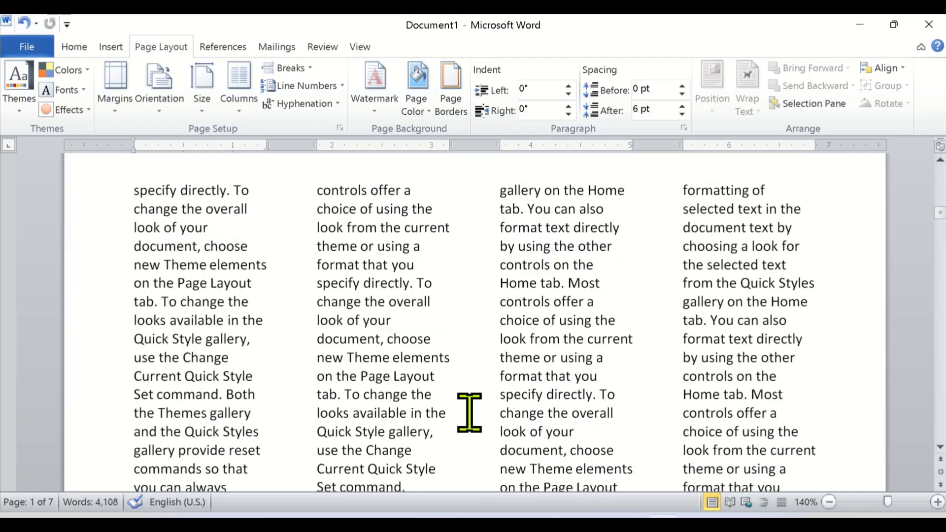
scroll(472, 414, up, 5)
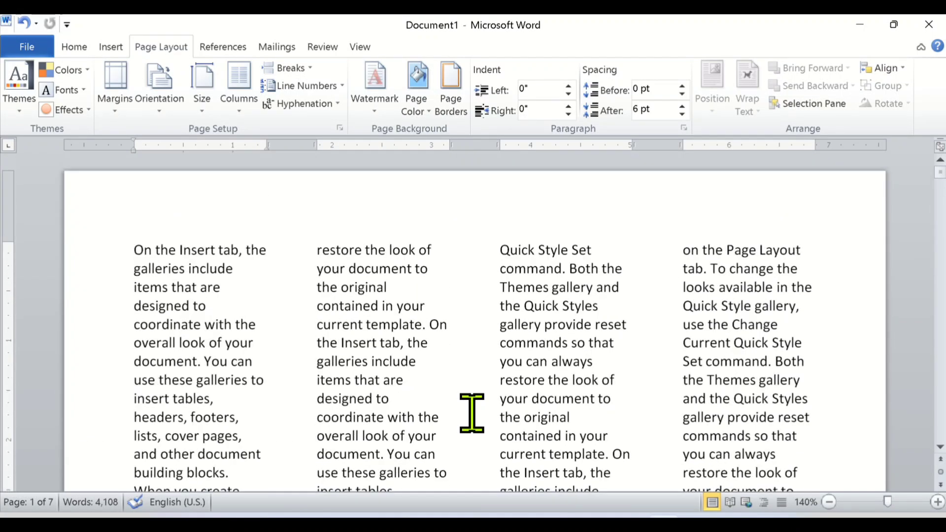
click(241, 114)
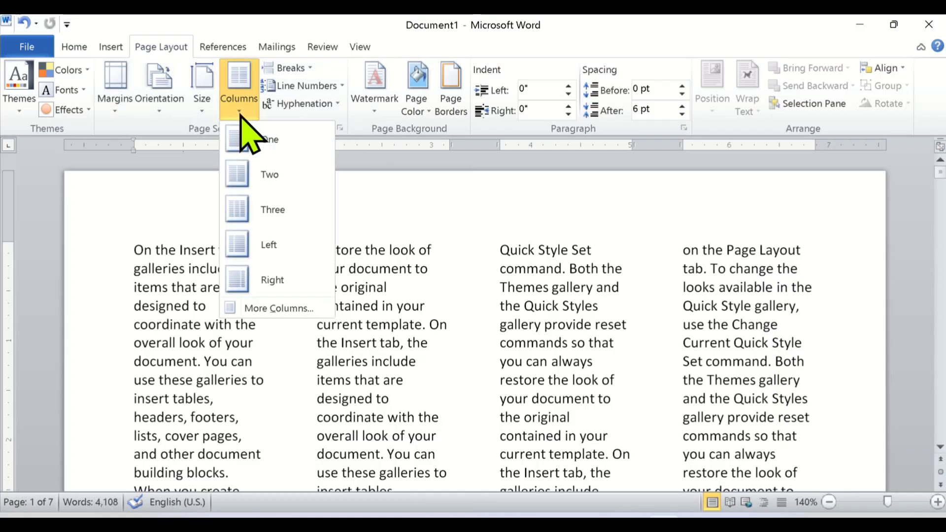
click(240, 139)
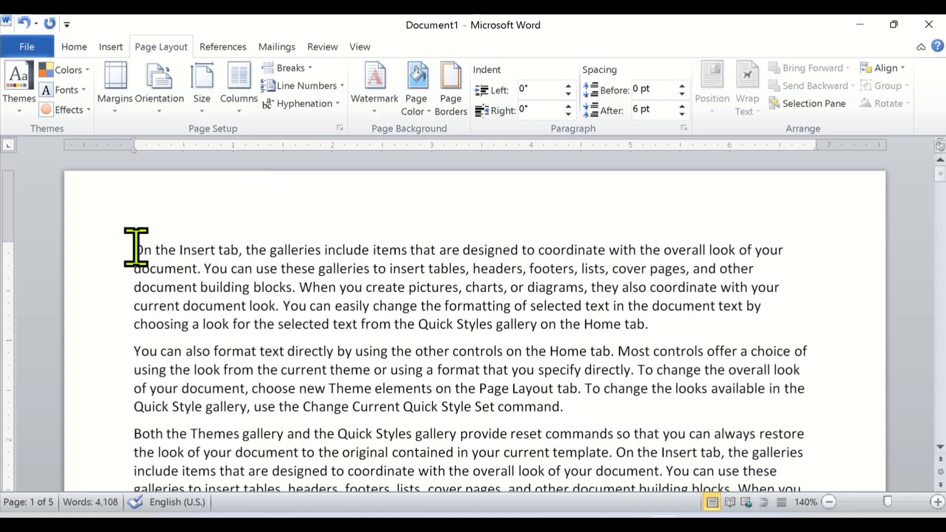
Split only the first paragraph into two columns.
drag(134, 249, 659, 321)
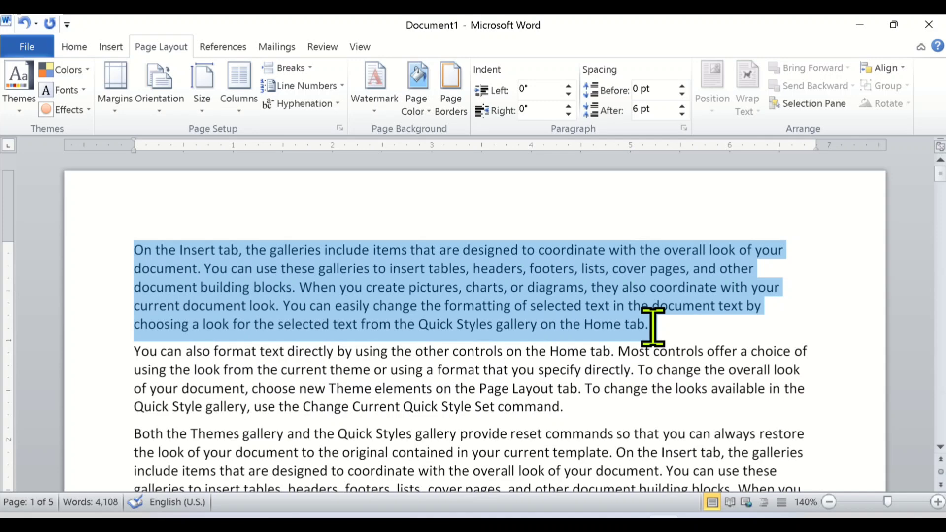
click(243, 109)
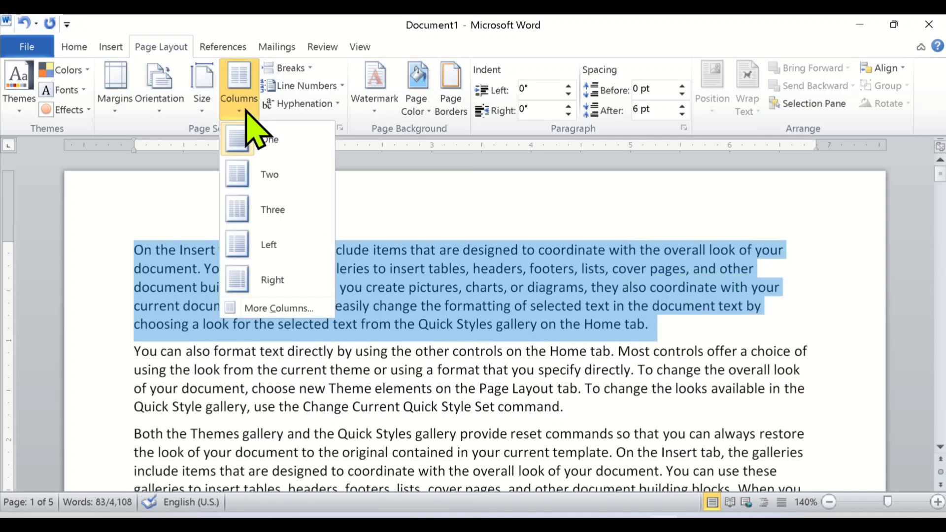
click(251, 175)
click(486, 308)
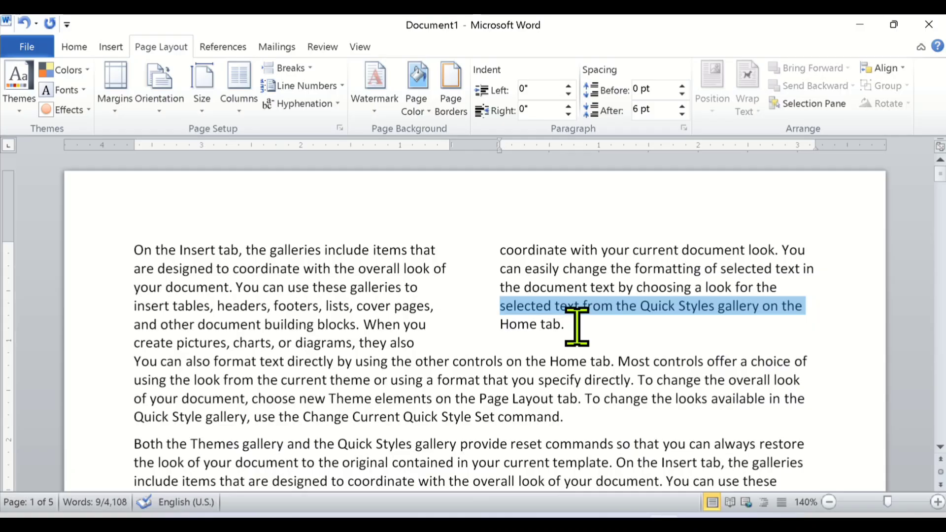
Split only the second paragraph, starting "You can also format text directly", into three columns.
scroll(456, 370, down, 1)
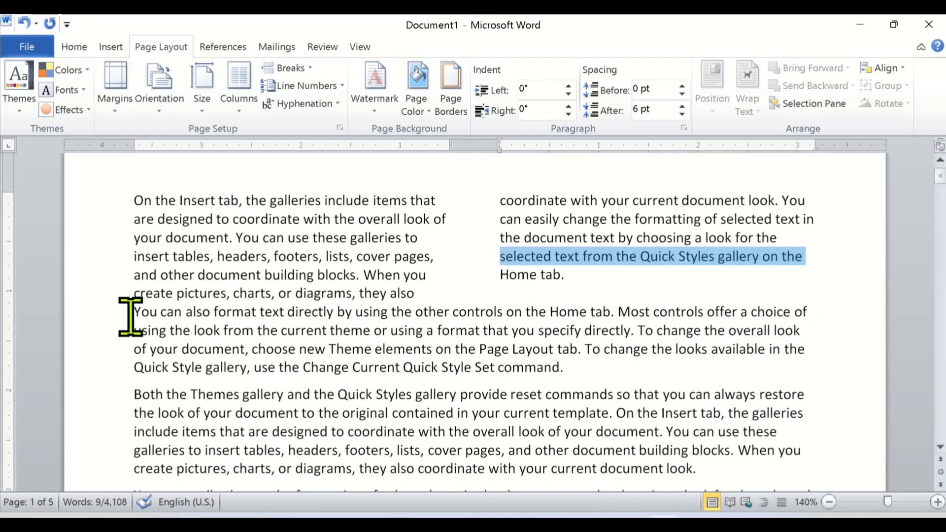
drag(130, 316, 567, 370)
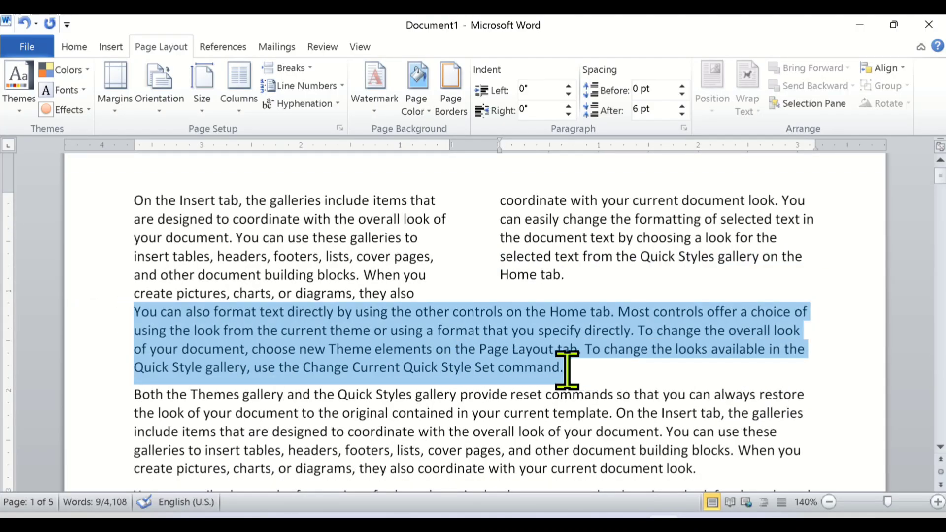
click(235, 104)
click(271, 212)
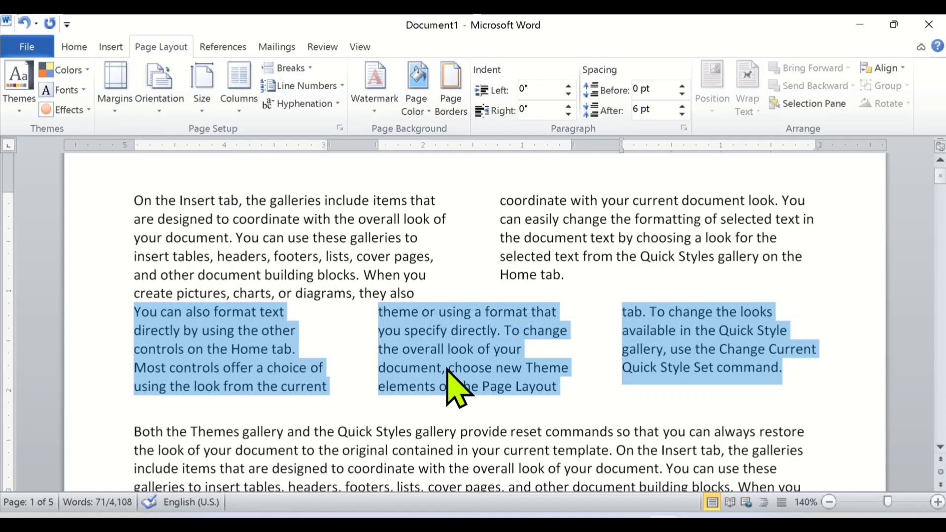
click(560, 414)
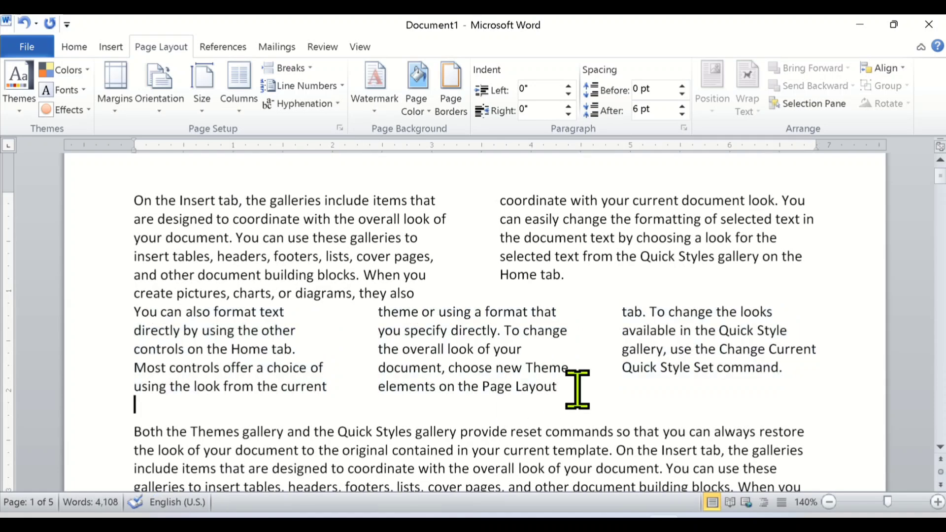
Set the three-column second paragraph back to a single column.
drag(576, 389, 143, 296)
click(748, 389)
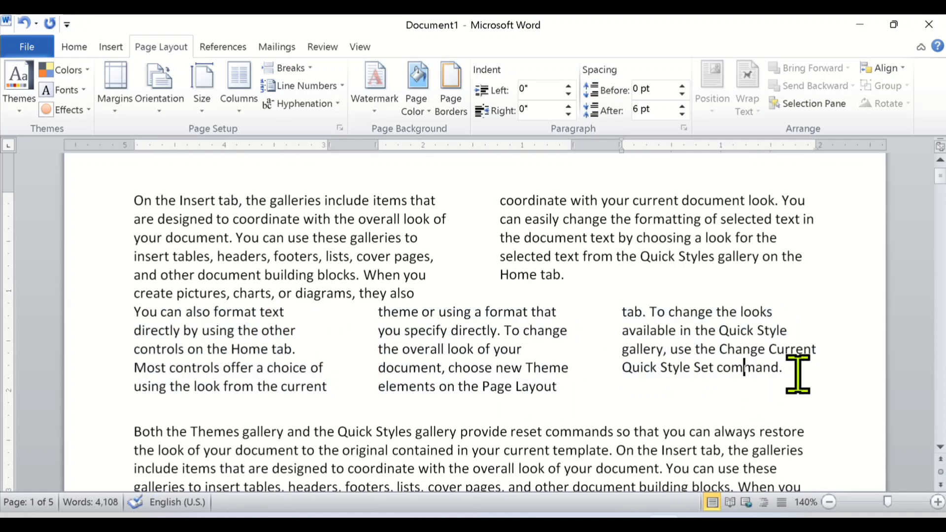
drag(796, 371, 93, 313)
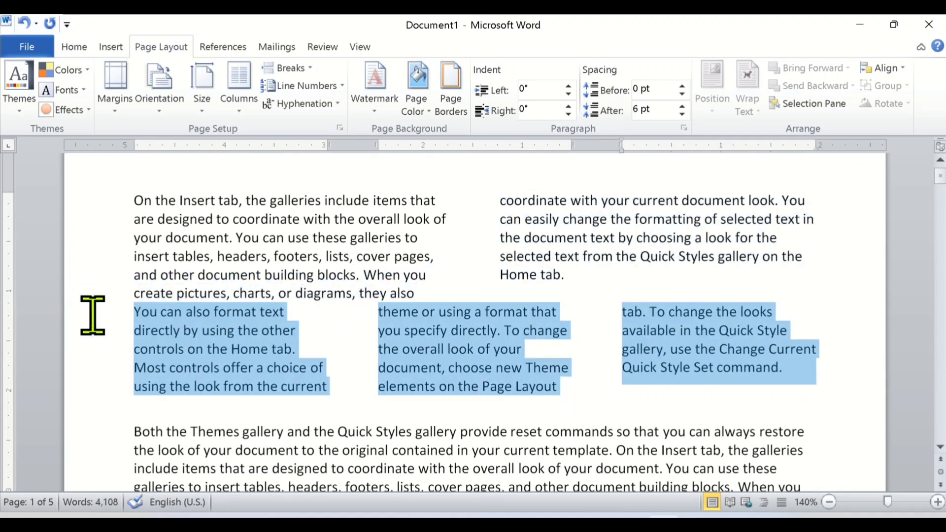
click(239, 111)
click(266, 160)
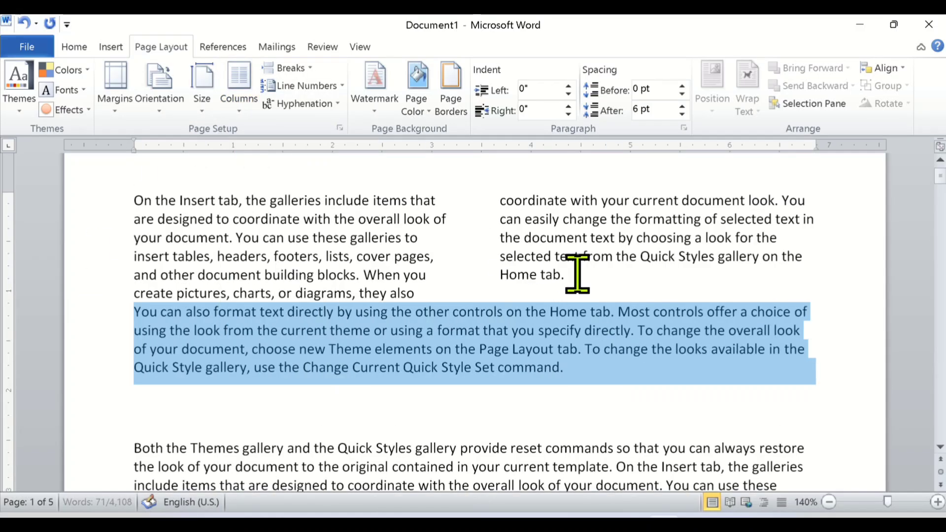
Set the two-column first paragraph back to a single column.
drag(562, 275, 114, 203)
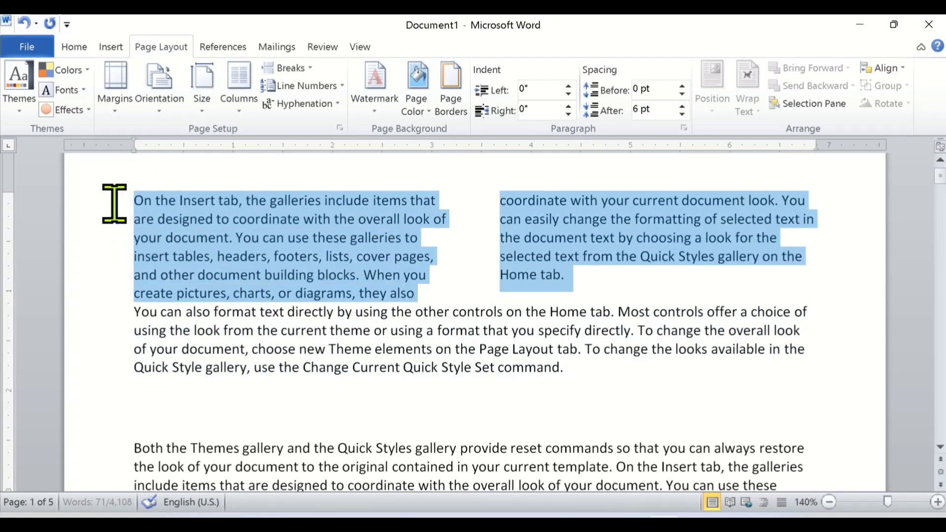
click(241, 111)
click(269, 141)
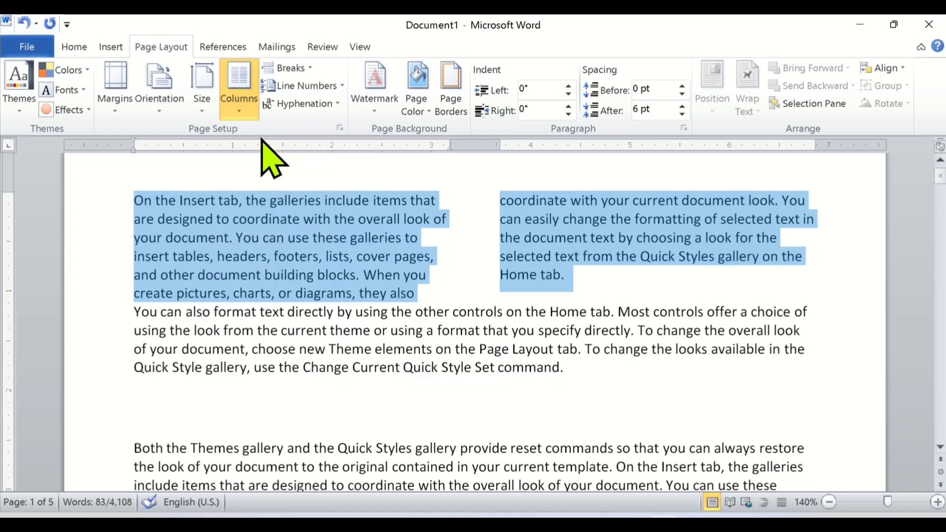
Delete the empty lines between the second paragraph and the paragraph starting "Both the Themes gallery".
click(228, 385)
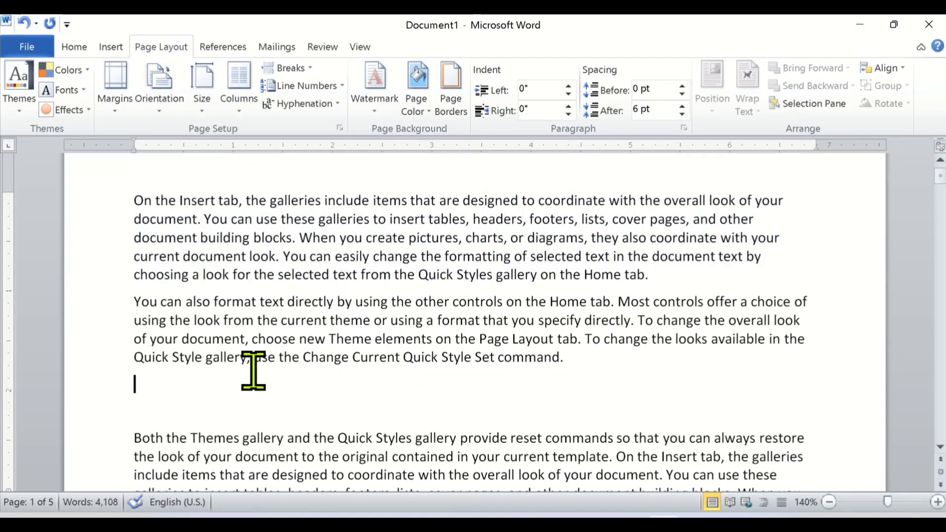
key(Delete)
key(Delete)
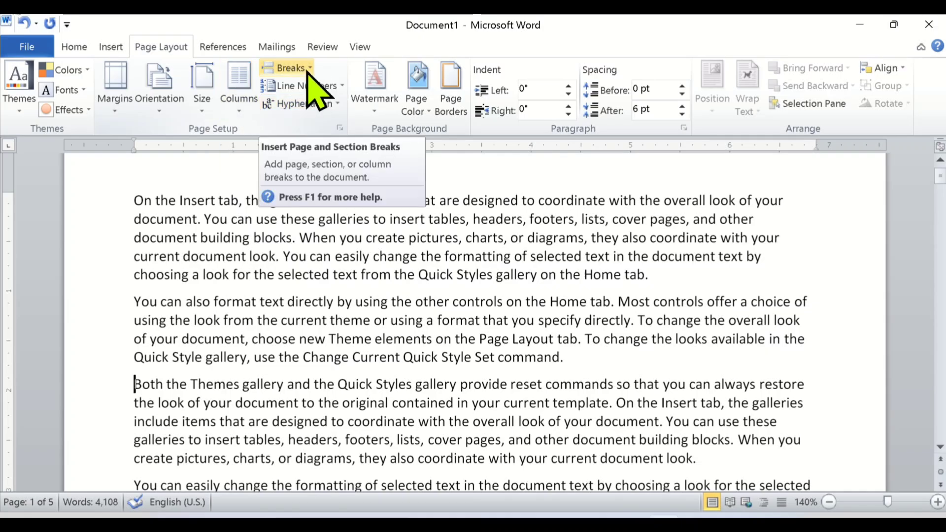
Insert a page break at the end of the first paragraph and check where the following text continues.
scroll(276, 311, up, 1)
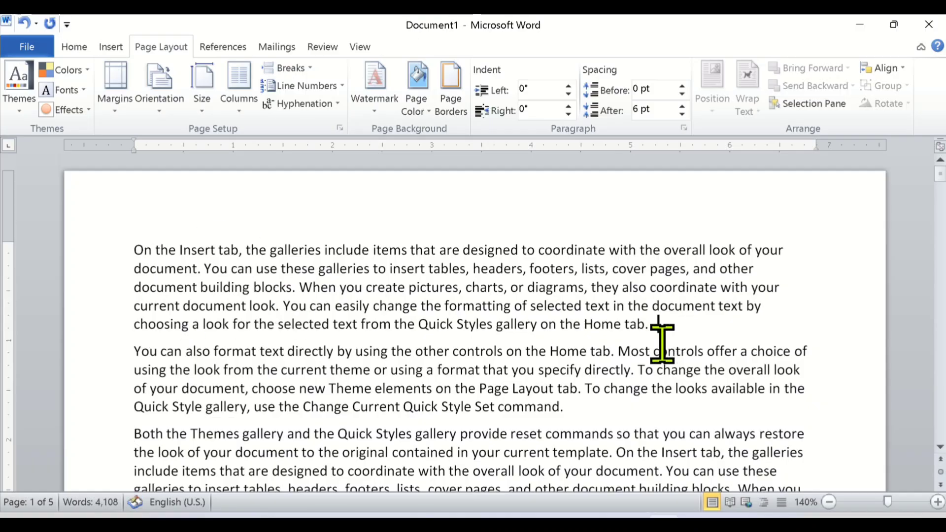
mouse_move(676, 365)
scroll(676, 365, up, 1)
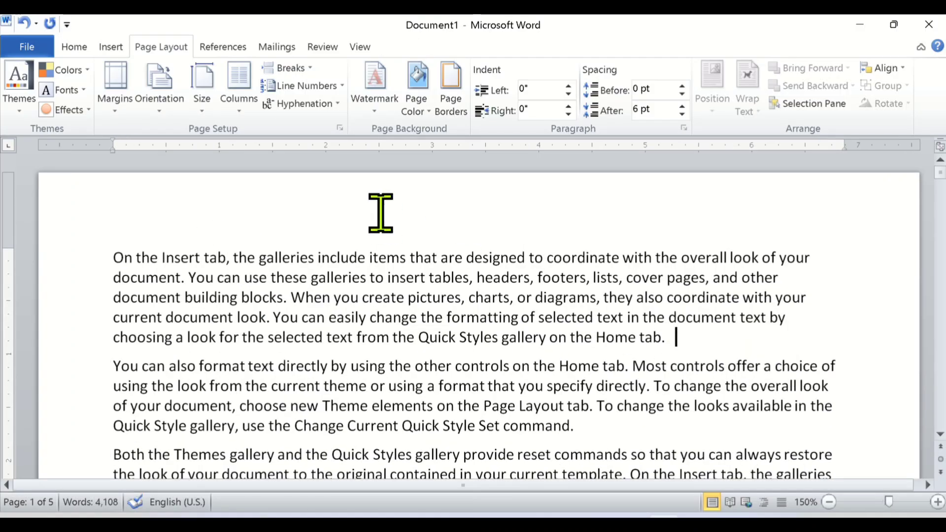
click(308, 69)
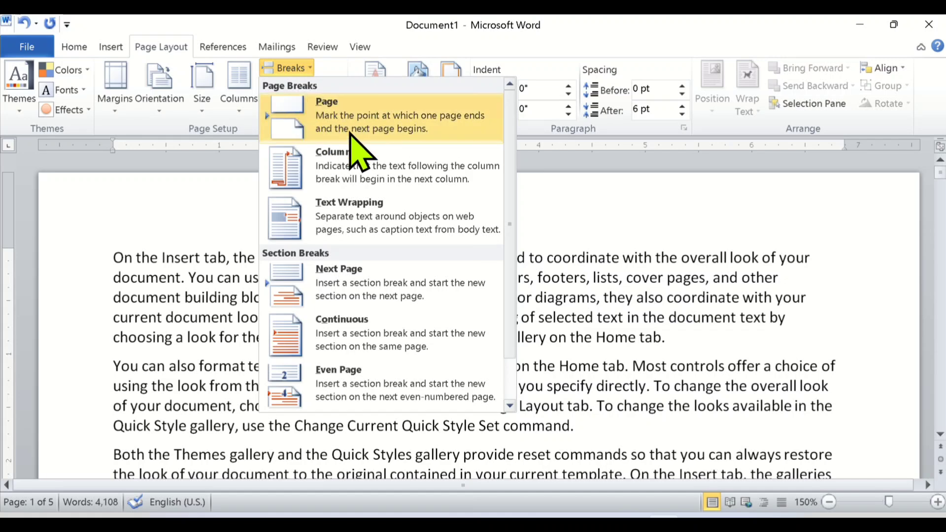
click(385, 123)
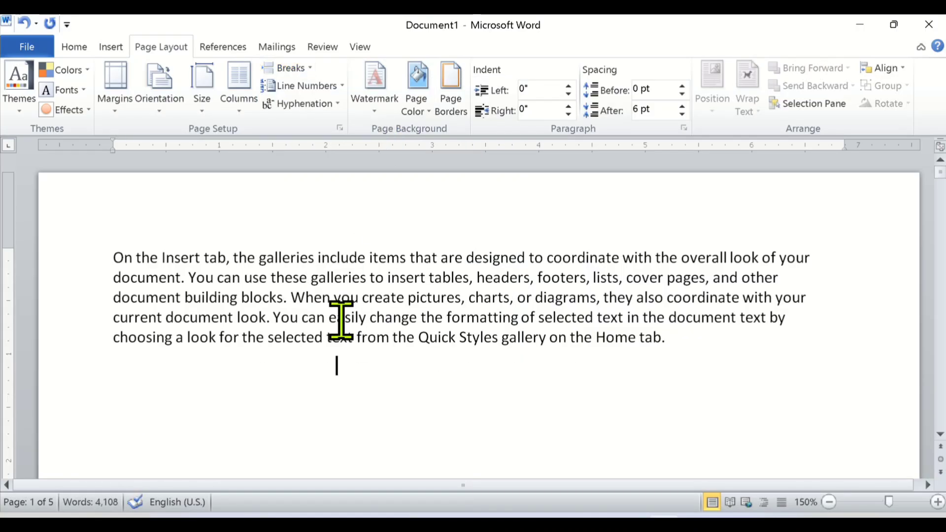
click(685, 338)
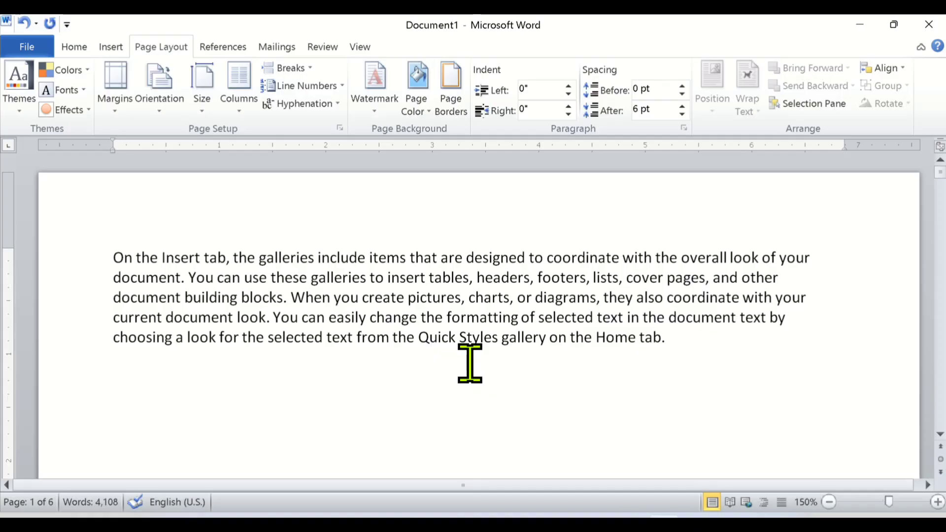
scroll(470, 364, down, 4)
scroll(419, 364, down, 6)
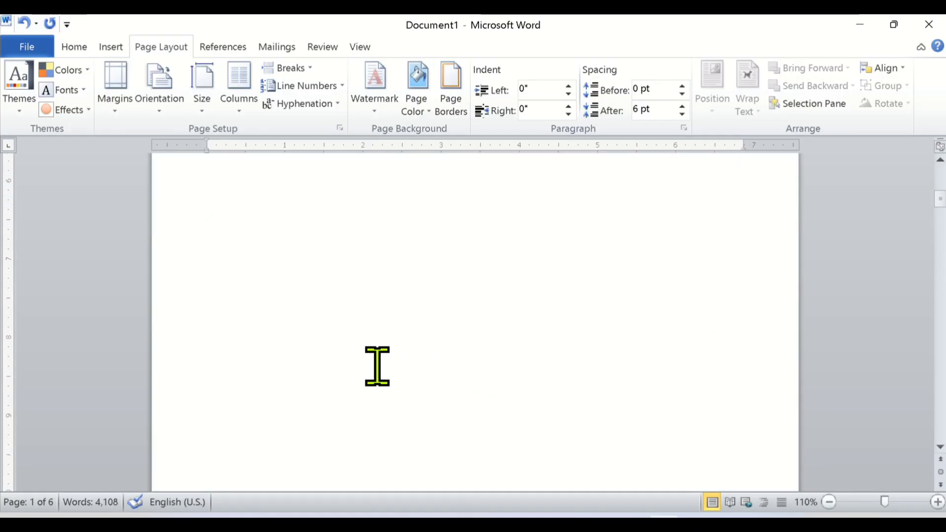
scroll(377, 366, down, 5)
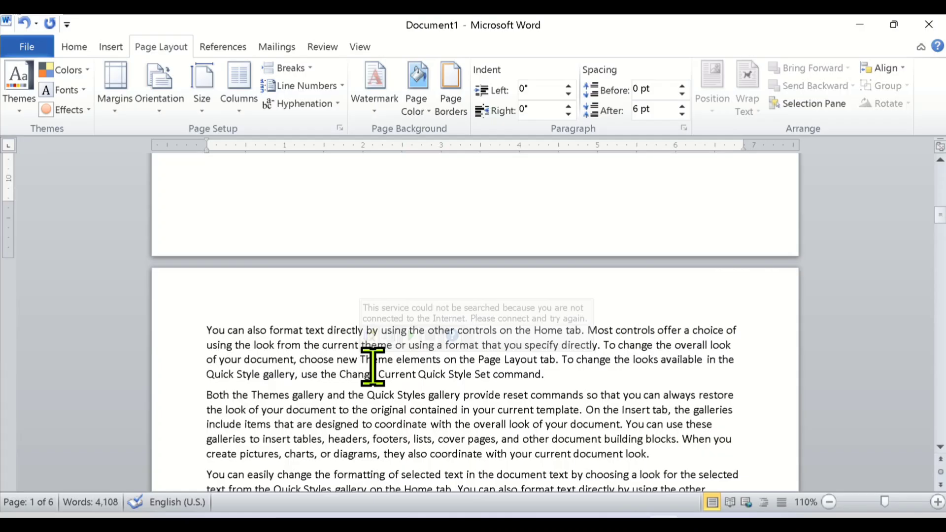
scroll(306, 365, up, 20)
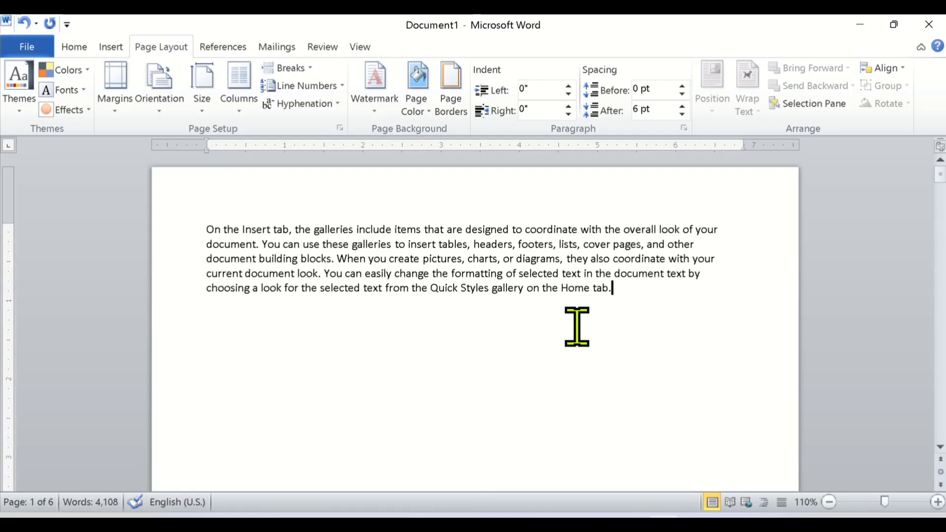
Look over the available break types and remove the page break after the first paragraph.
click(310, 71)
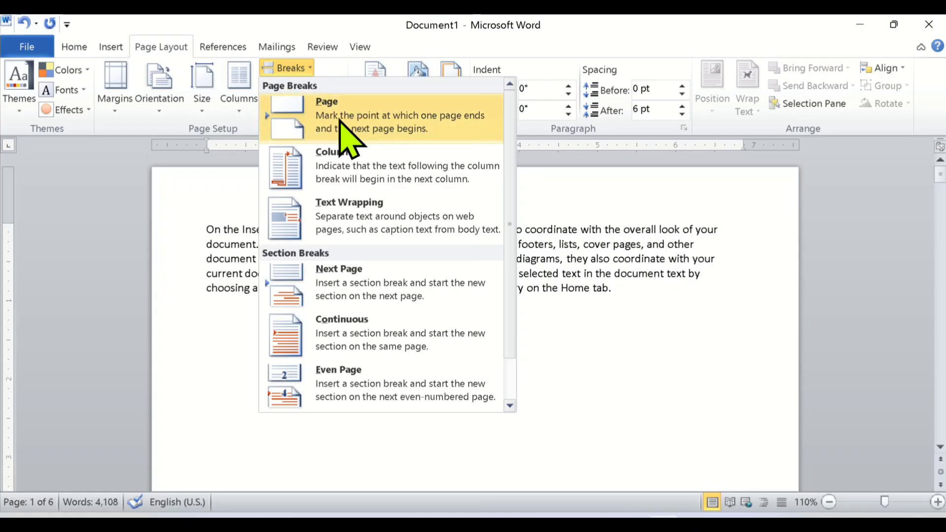
click(377, 335)
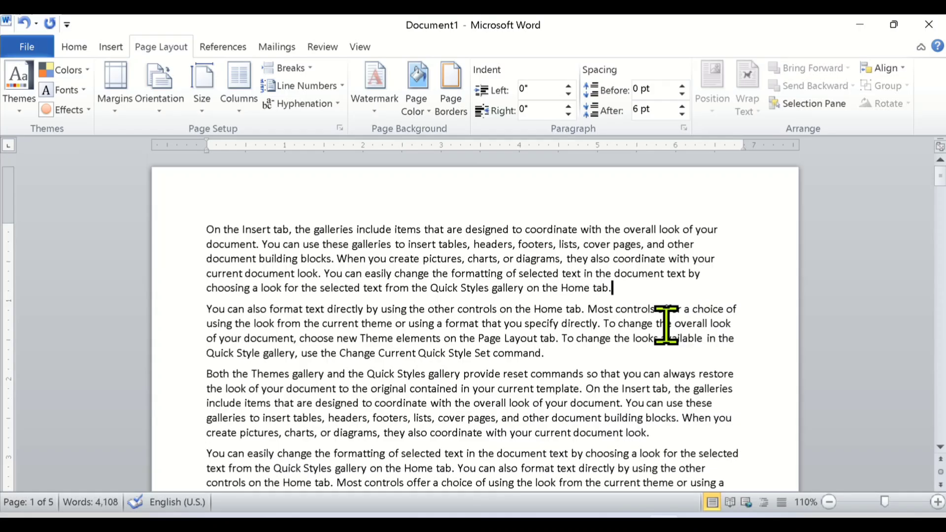
Review the page and section break types and try a column break after the first paragraph.
scroll(368, 346, up, 3)
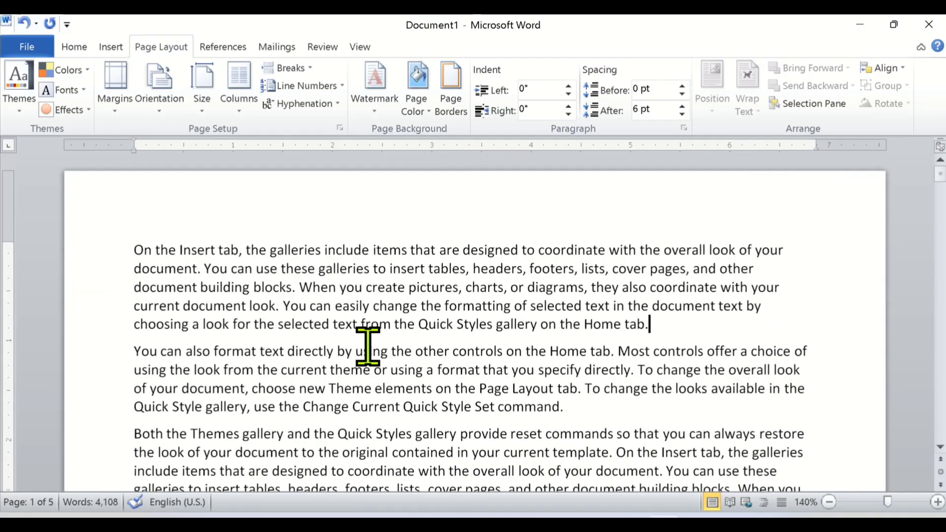
scroll(368, 346, up, 2)
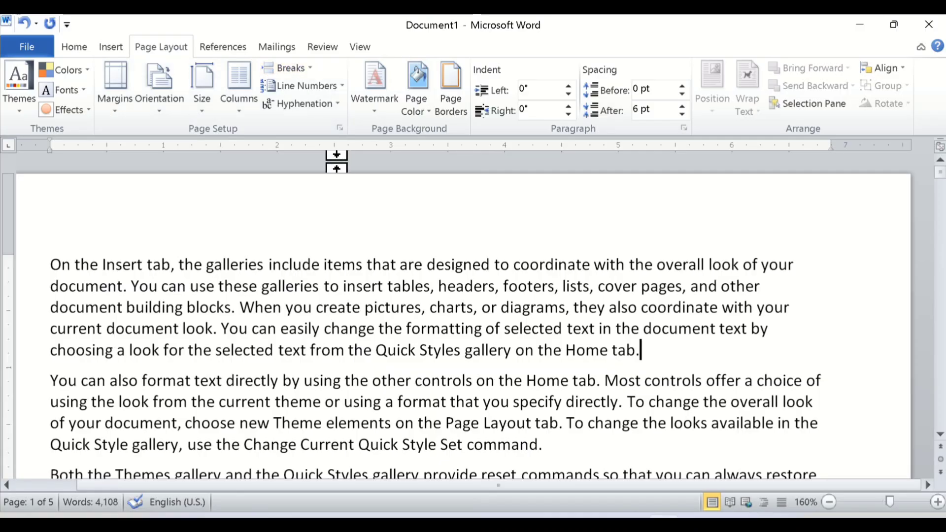
click(303, 68)
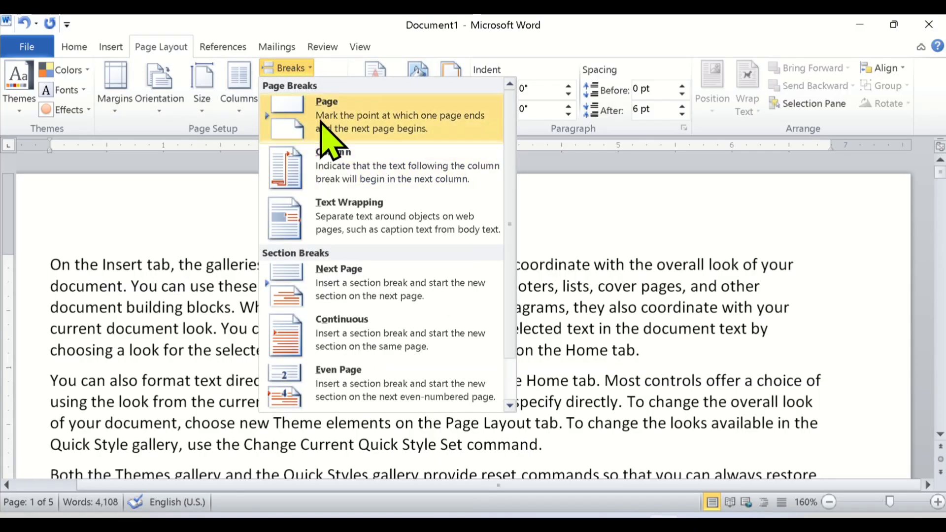
click(305, 67)
click(312, 67)
click(409, 173)
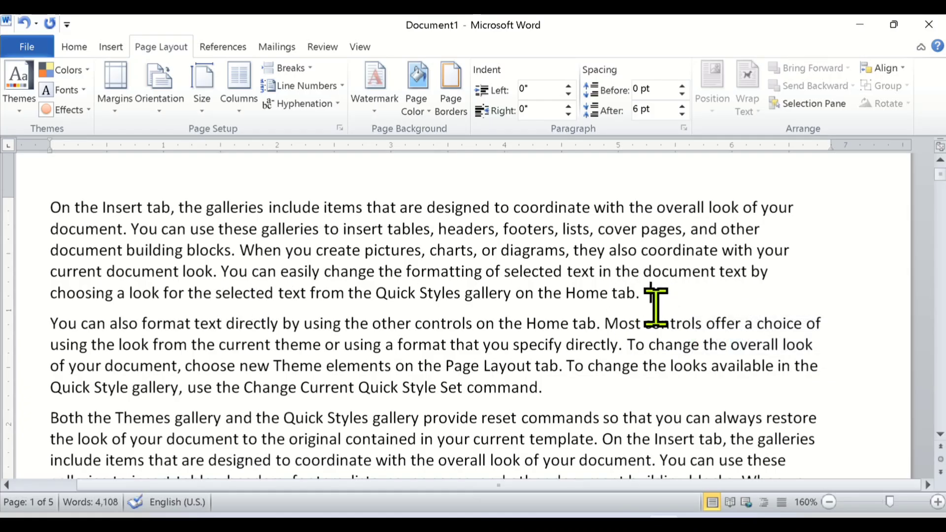
Add an empty line above the first paragraph at the start of the document.
scroll(100, 254, up, 1)
click(49, 265)
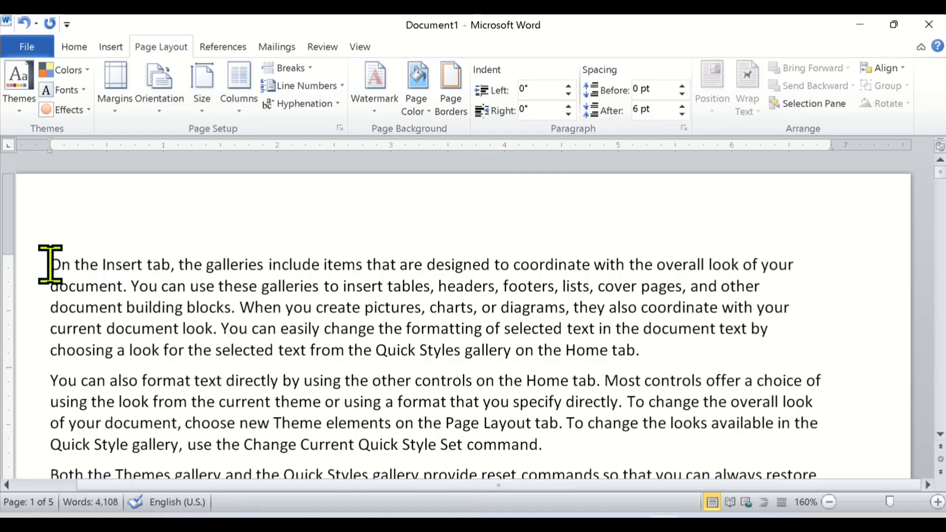
key(Return)
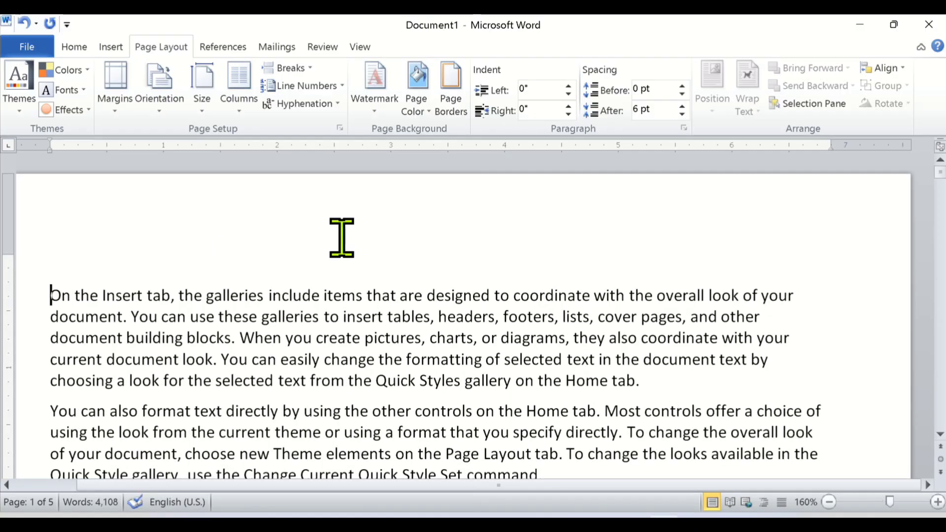
Generate a sample-text paragraph on the empty line at the start of the document with =rand(1,10).
click(58, 251)
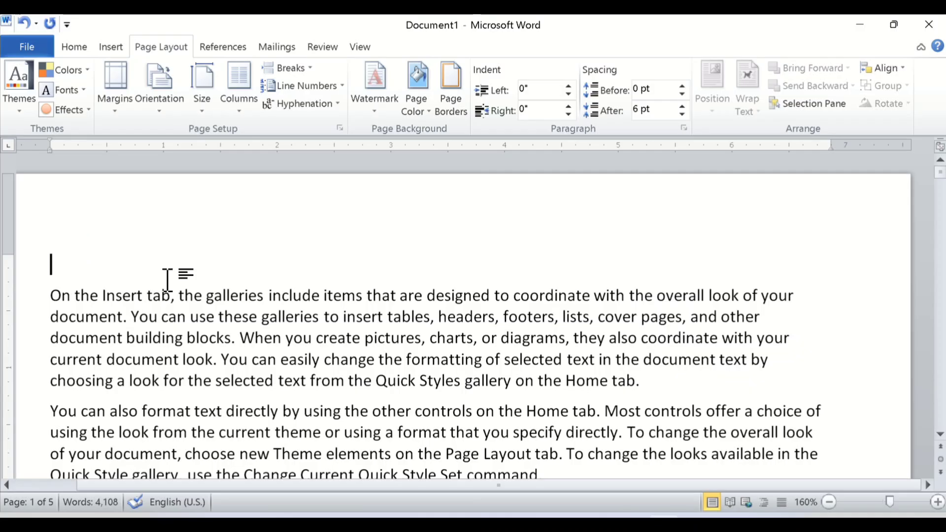
text(=rand)
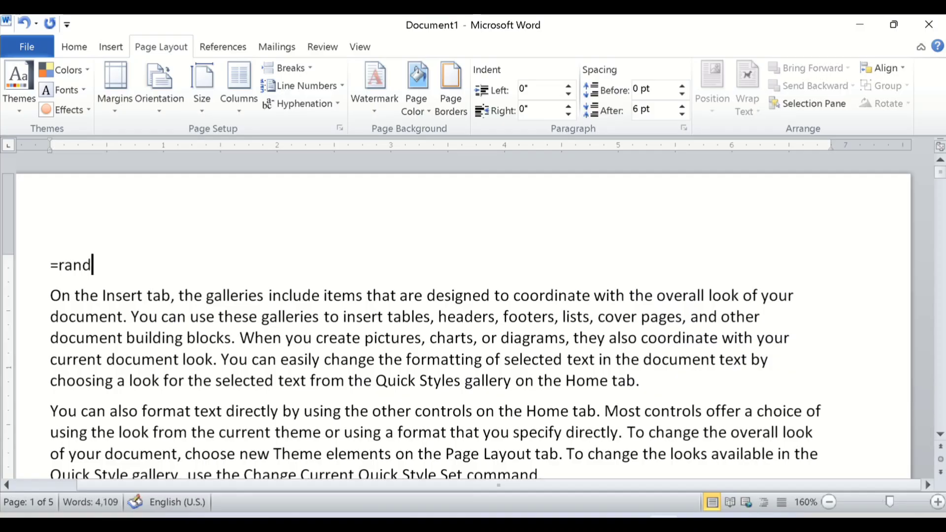
text((1,10)
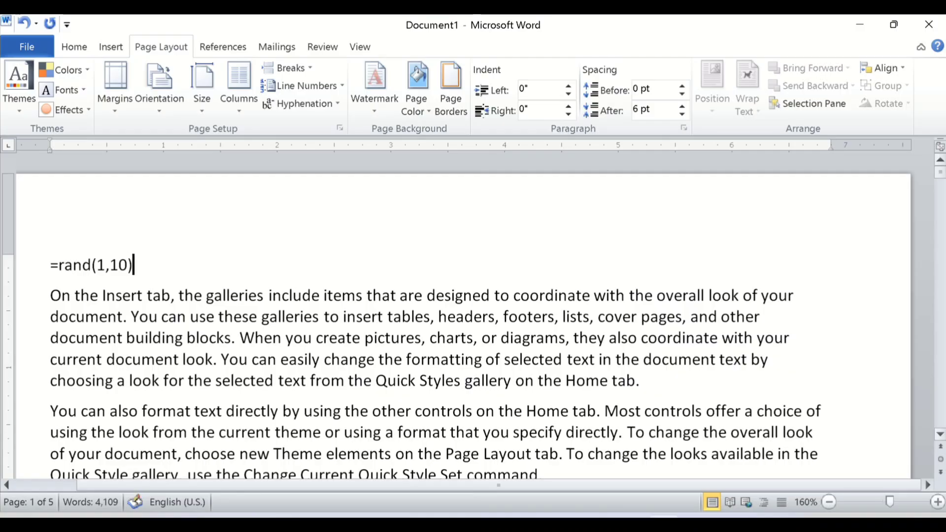
key(Return)
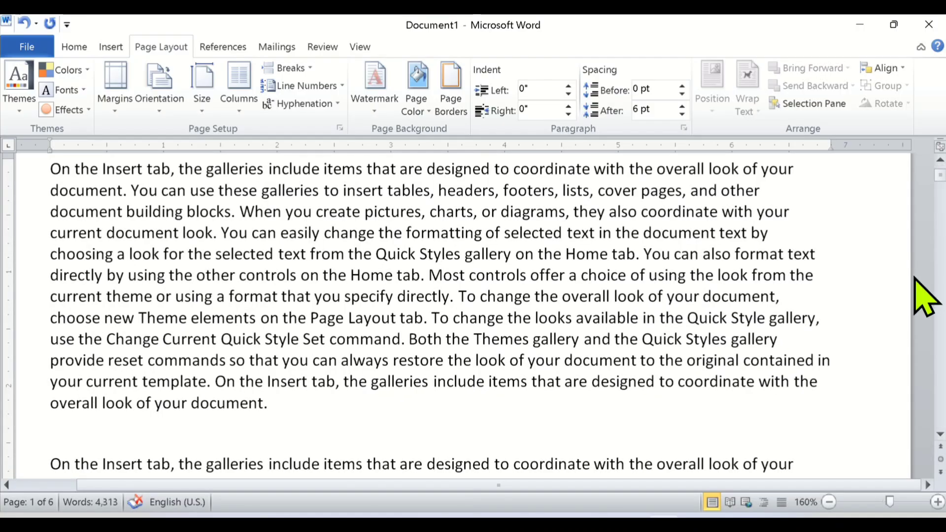
Lay out the newly generated first paragraph in two columns.
scroll(328, 367, up, 1)
scroll(257, 367, down, 1)
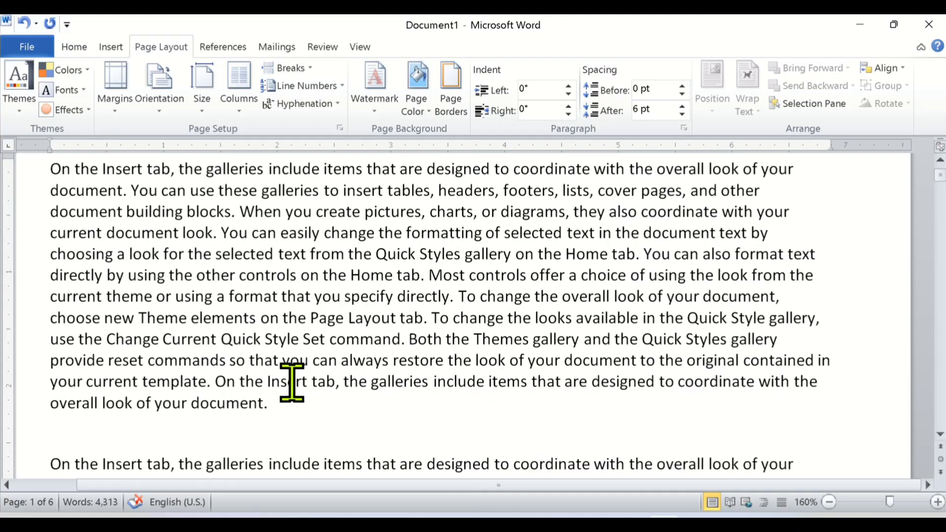
scroll(279, 393, up, 1)
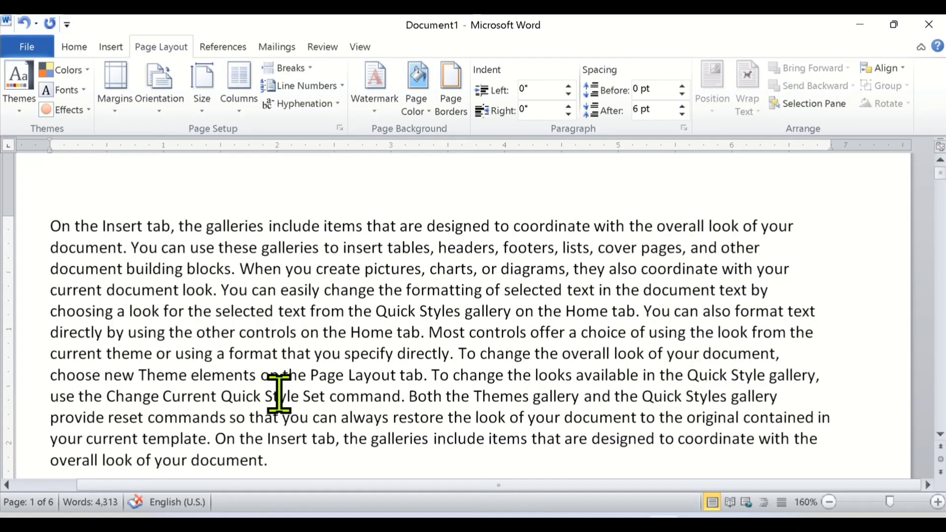
drag(275, 467, 258, 159)
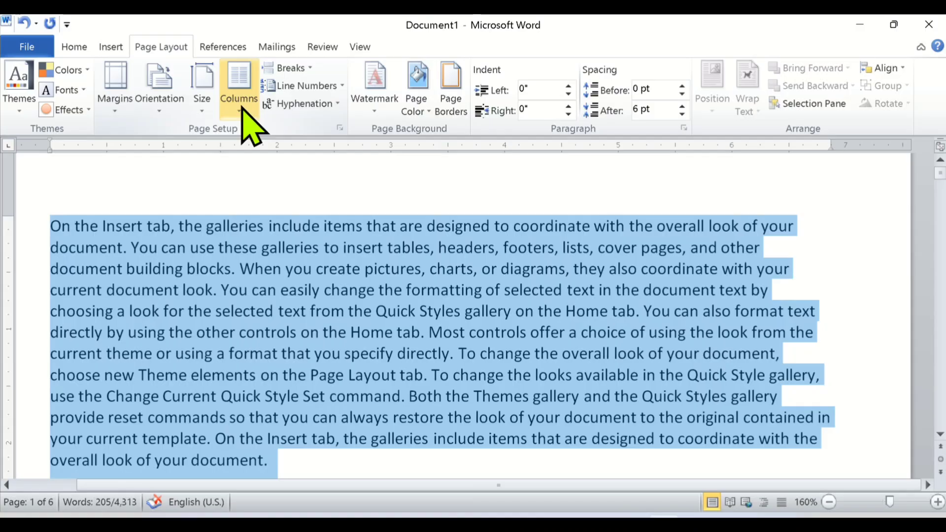
click(242, 110)
click(262, 176)
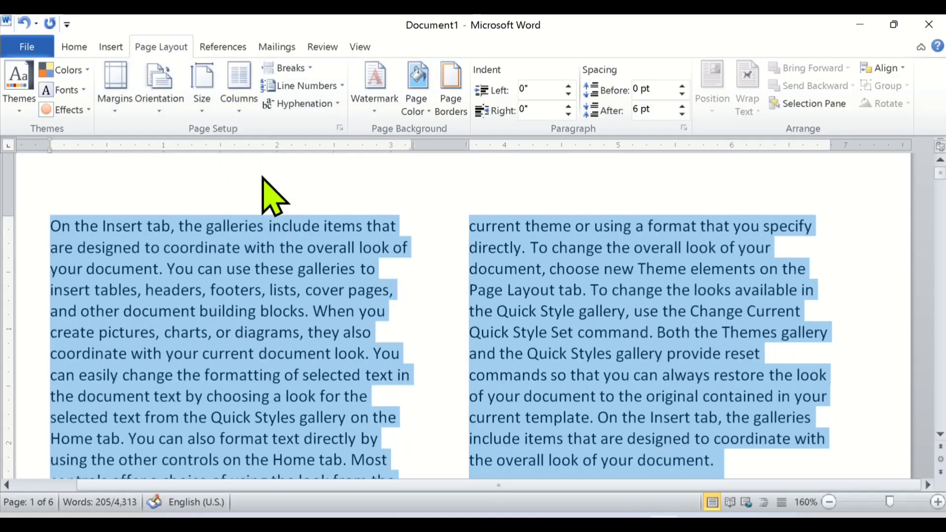
Insert a column break in the two-column paragraph after "and other document building blocks.".
click(315, 68)
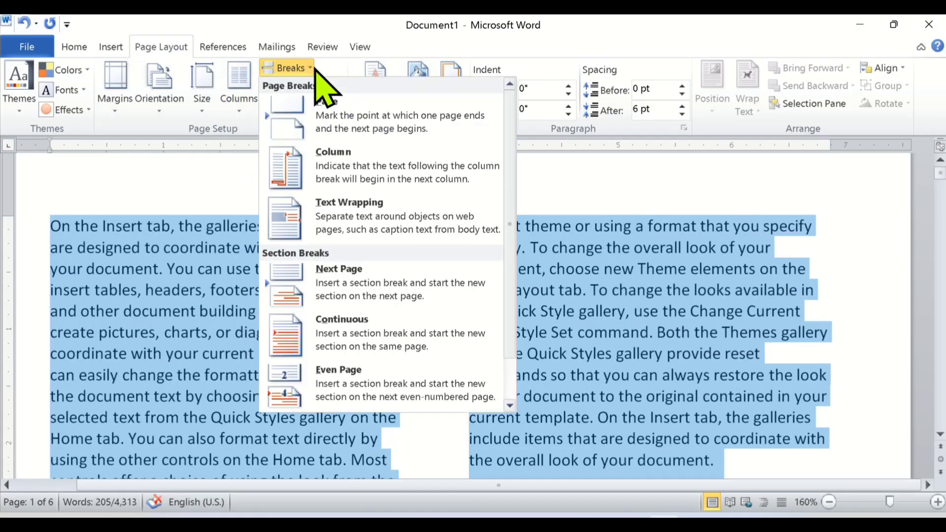
click(339, 163)
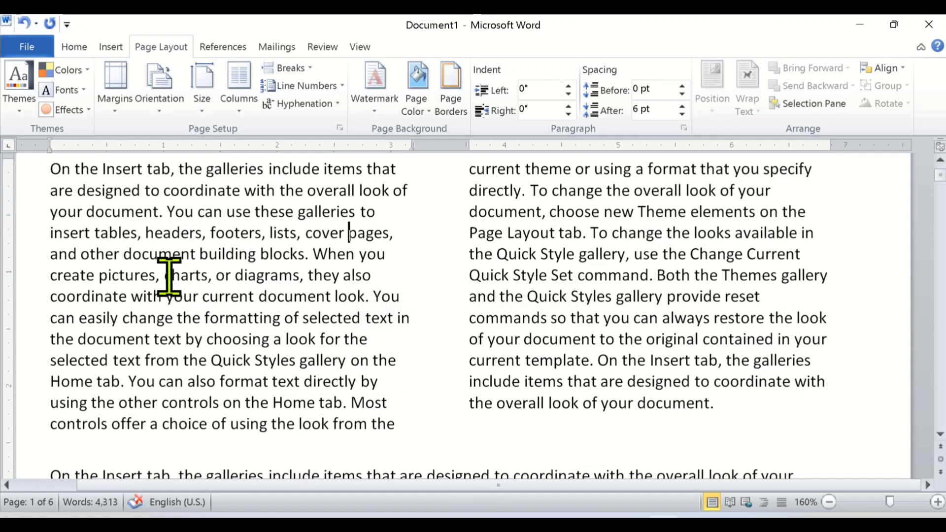
click(165, 274)
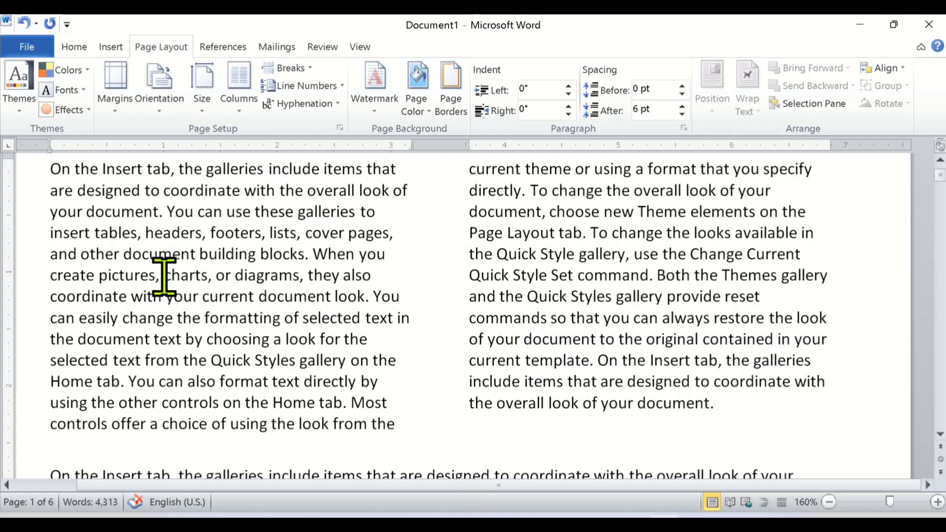
click(314, 254)
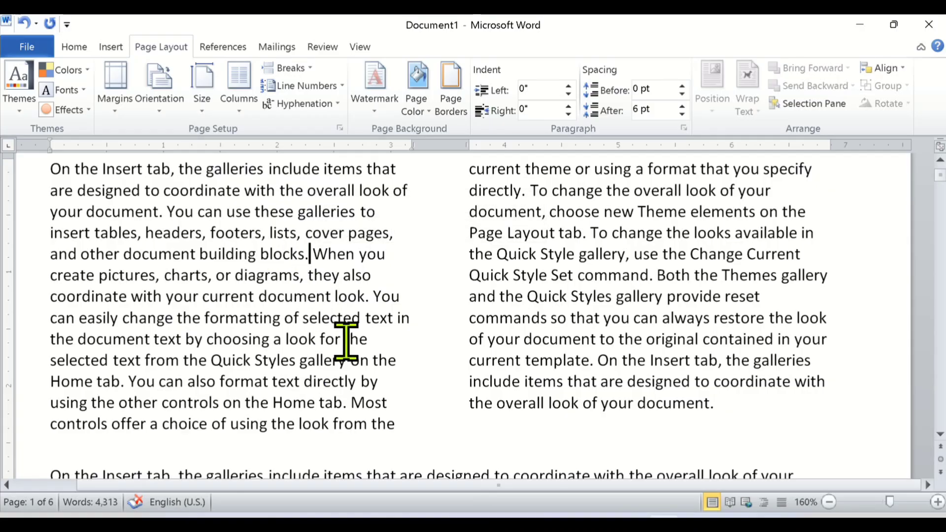
click(312, 70)
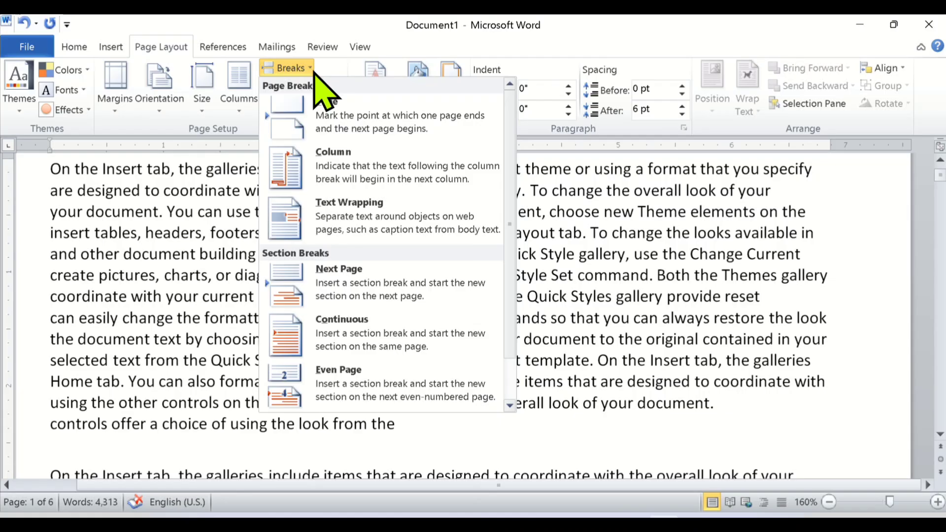
click(348, 180)
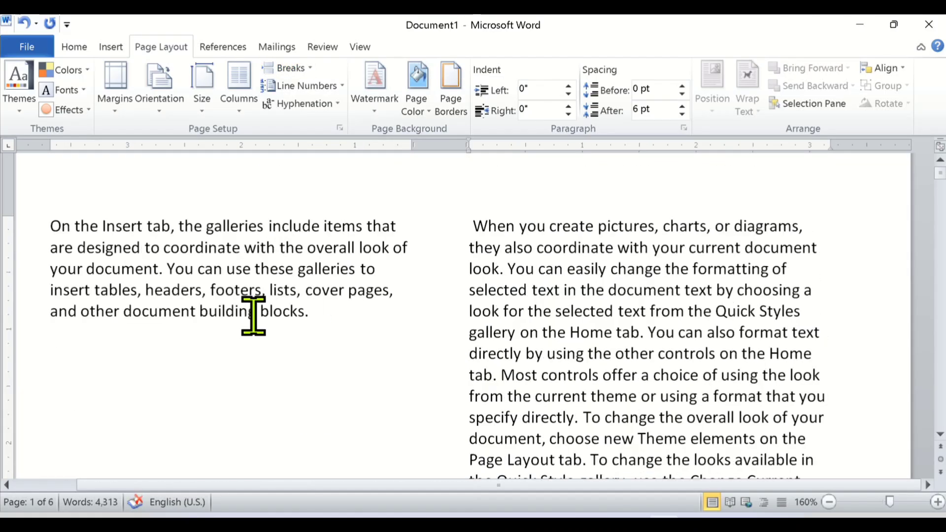
Review the break types and how the two columns are split, and remove the column break after "building blocks.".
scroll(253, 316, up, 1)
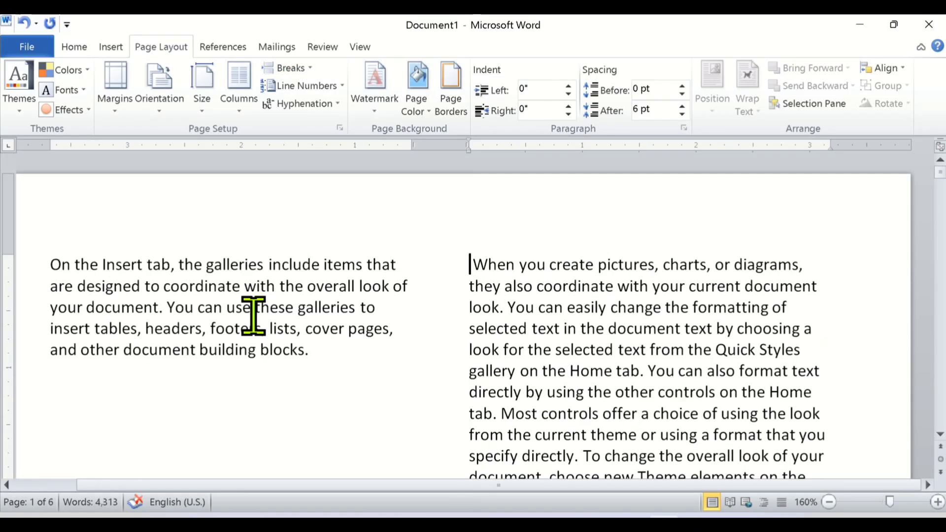
click(310, 69)
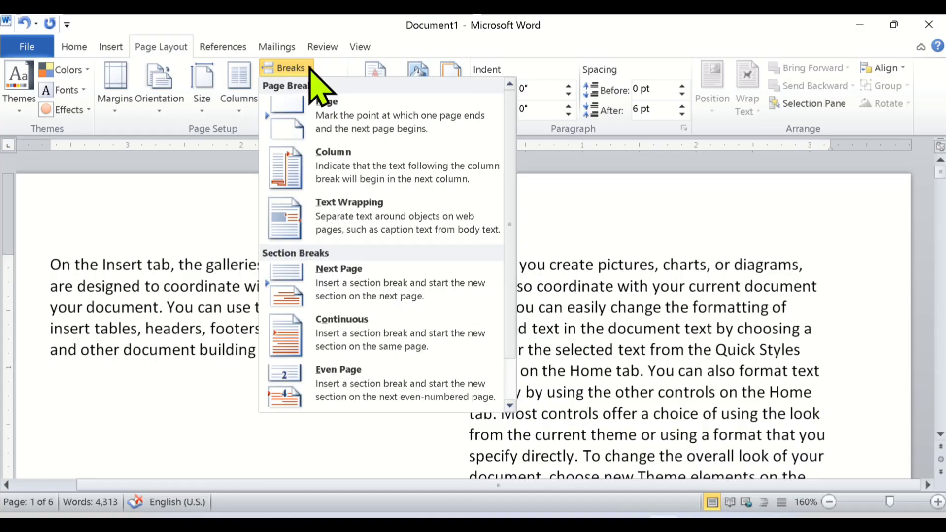
click(322, 123)
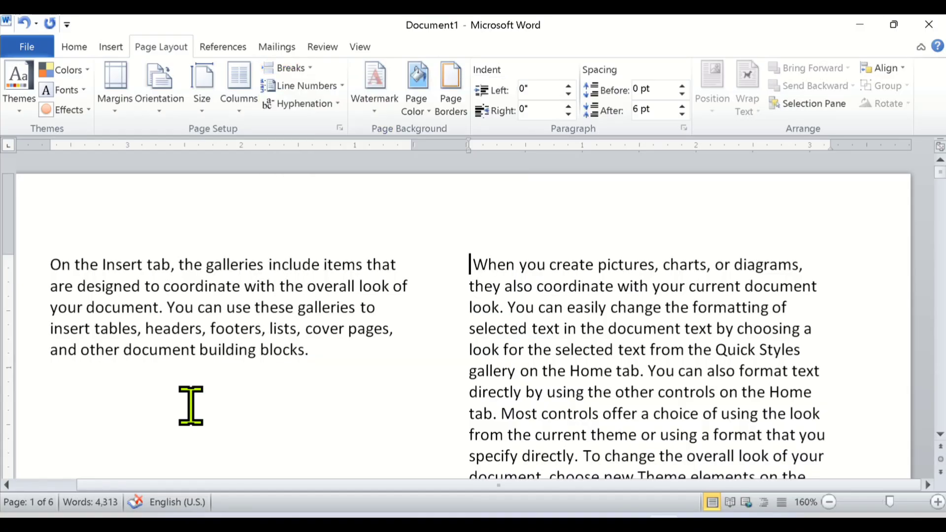
click(320, 354)
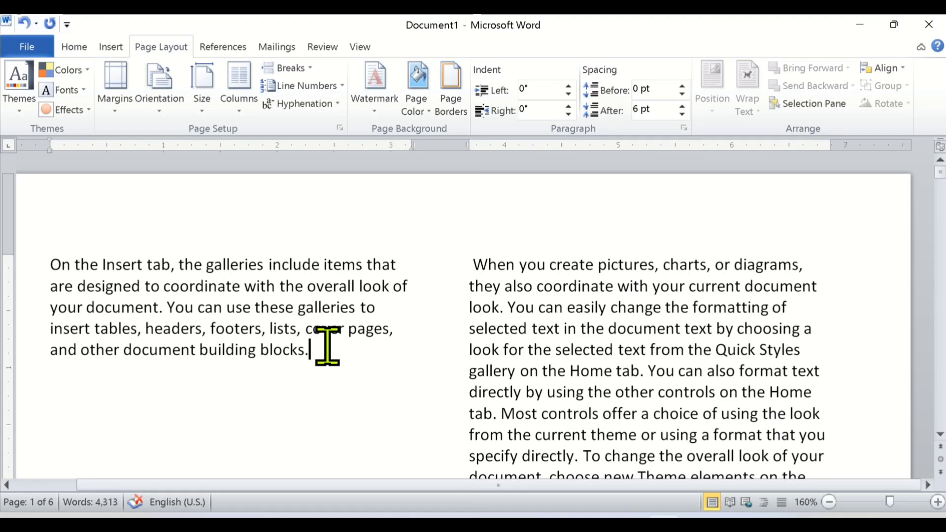
click(313, 71)
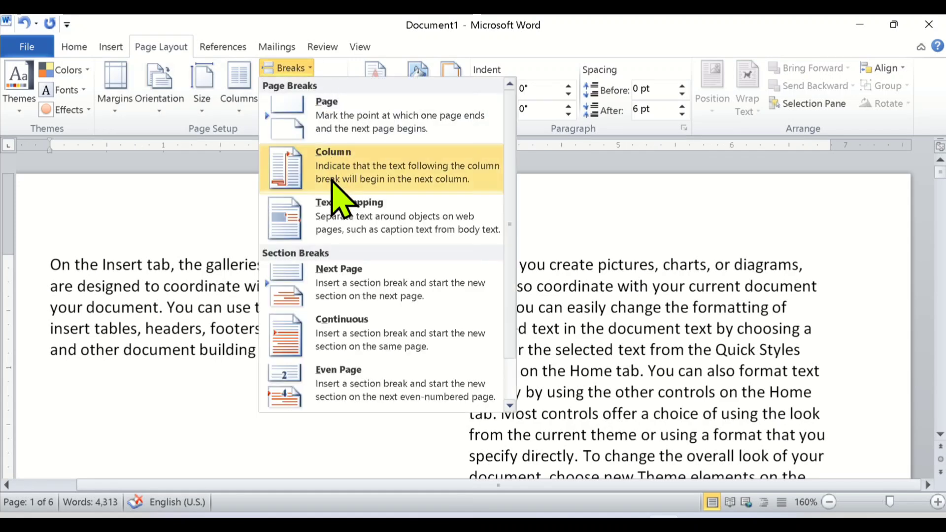
click(337, 190)
scroll(389, 376, down, 3)
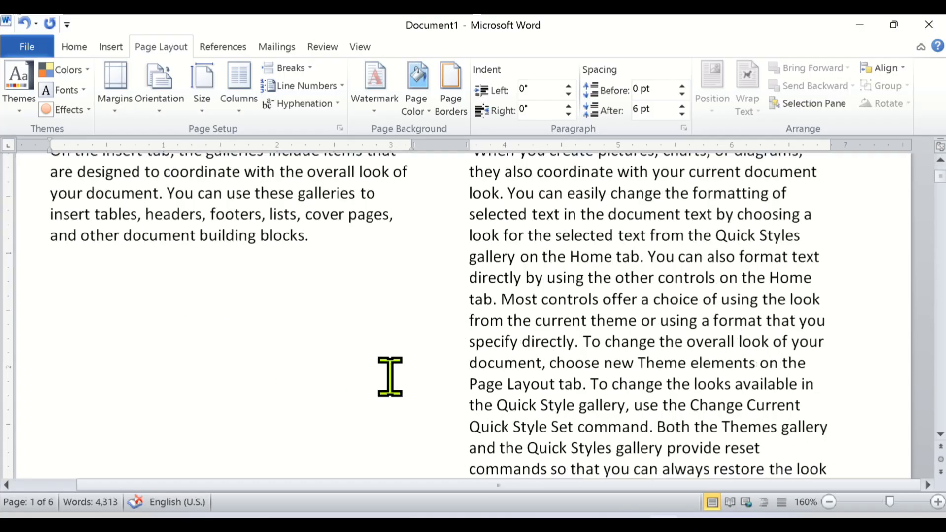
ctrl+scroll(387, 405, down, 2)
scroll(401, 405, down, 2)
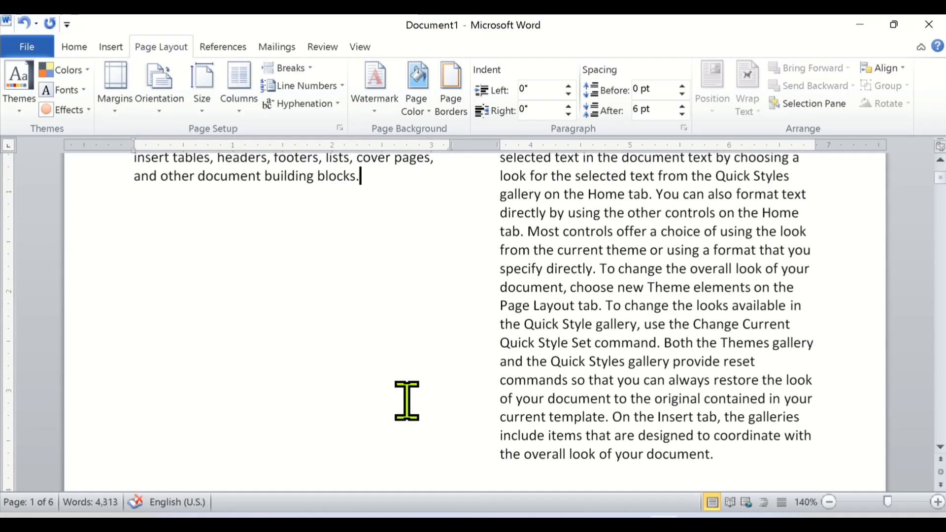
scroll(406, 401, up, 2)
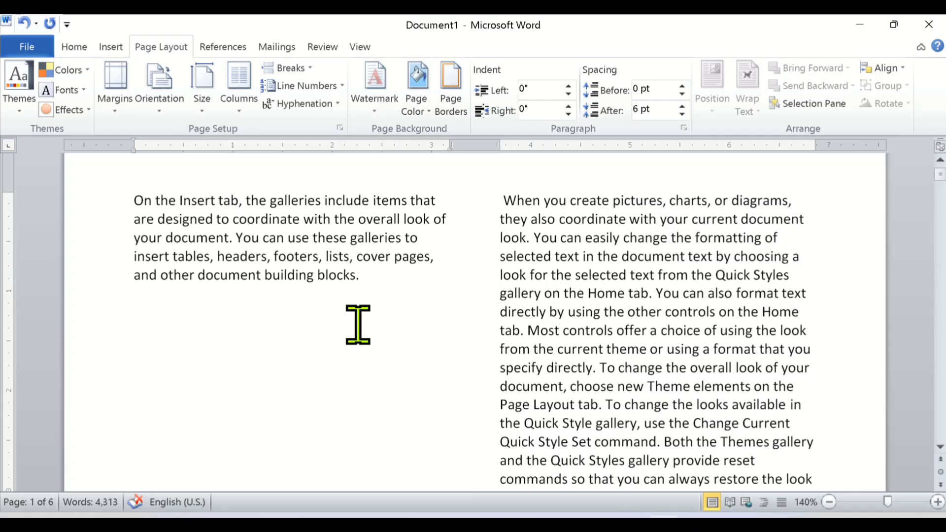
key(Delete)
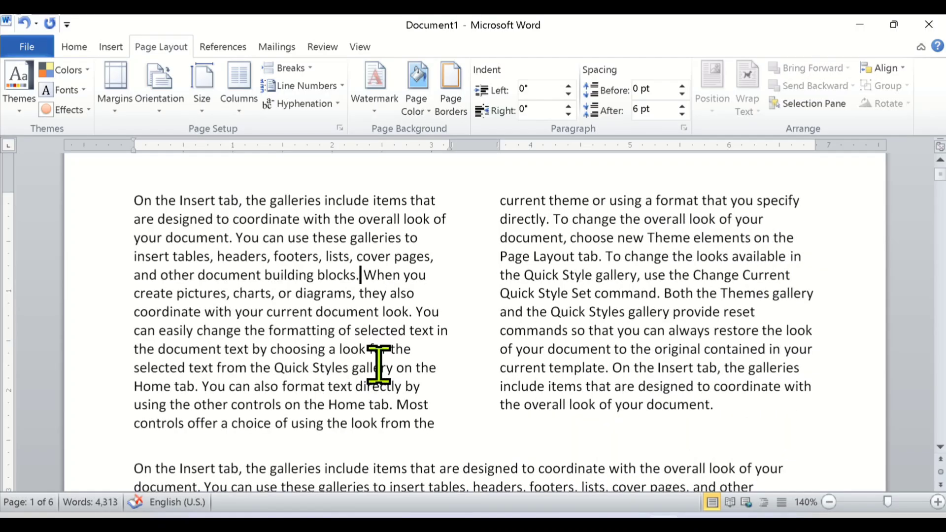
Try the column break after "building blocks." once more, compare it with the break descriptions, and undo it.
click(302, 68)
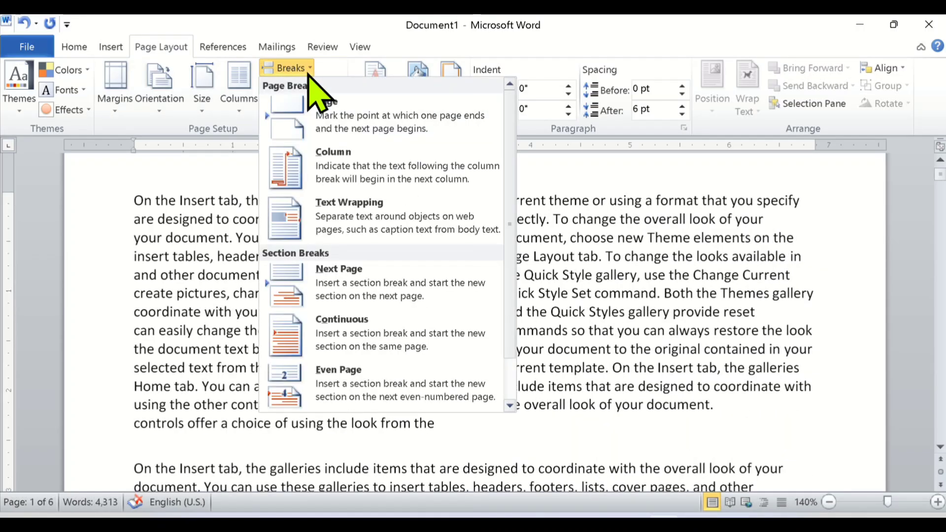
click(336, 177)
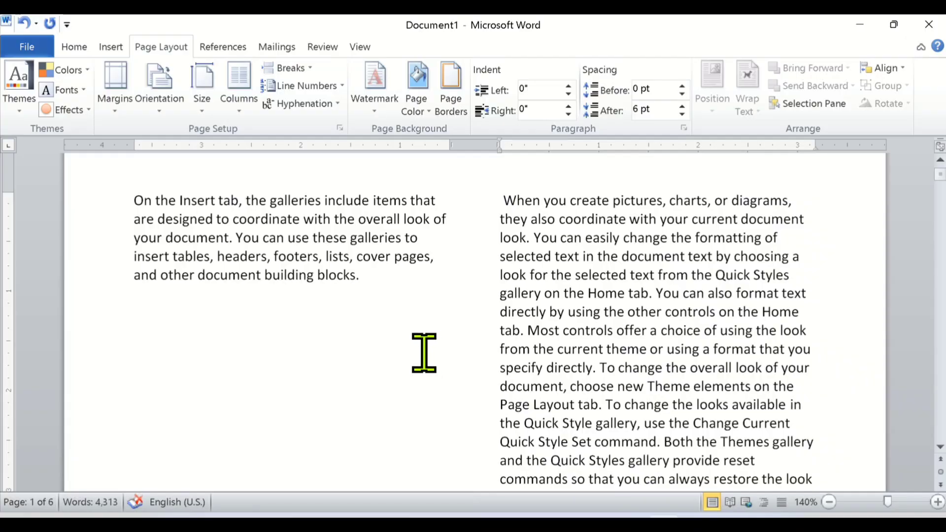
scroll(427, 360, down, 2)
scroll(427, 360, up, 1)
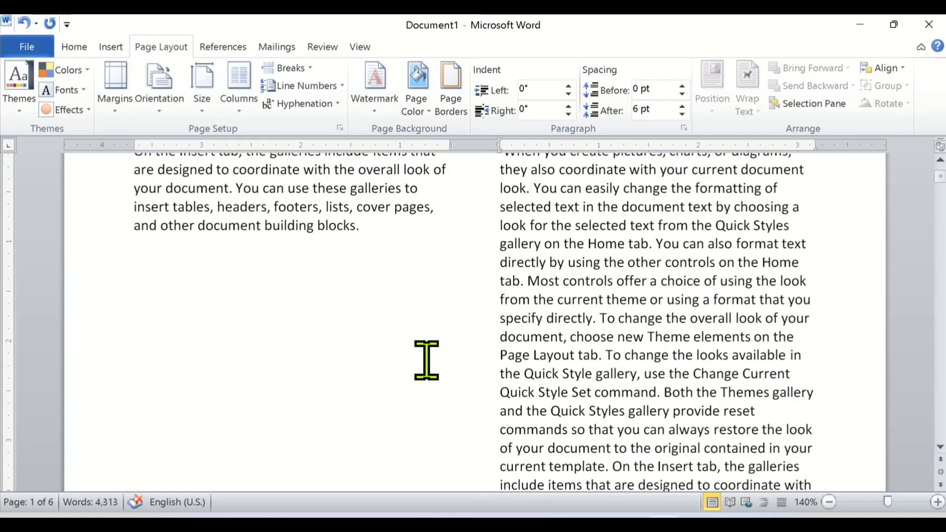
click(295, 68)
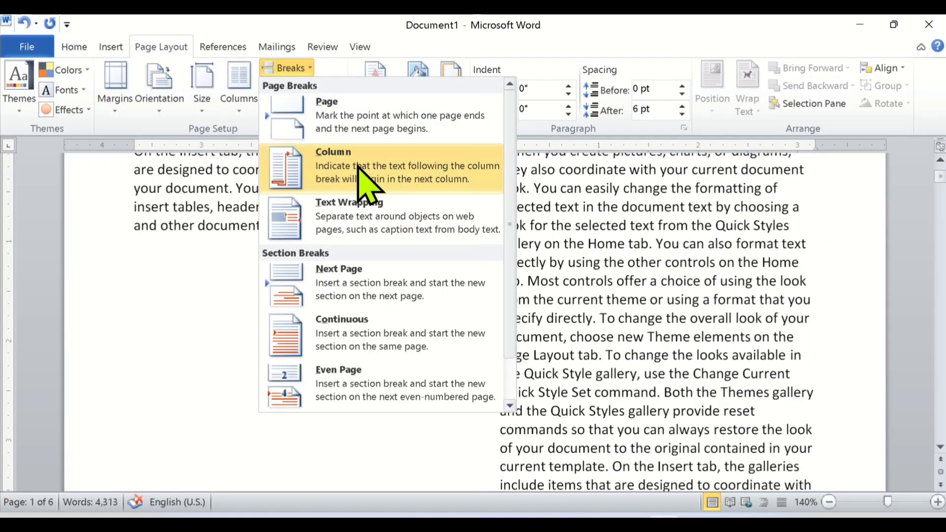
click(625, 287)
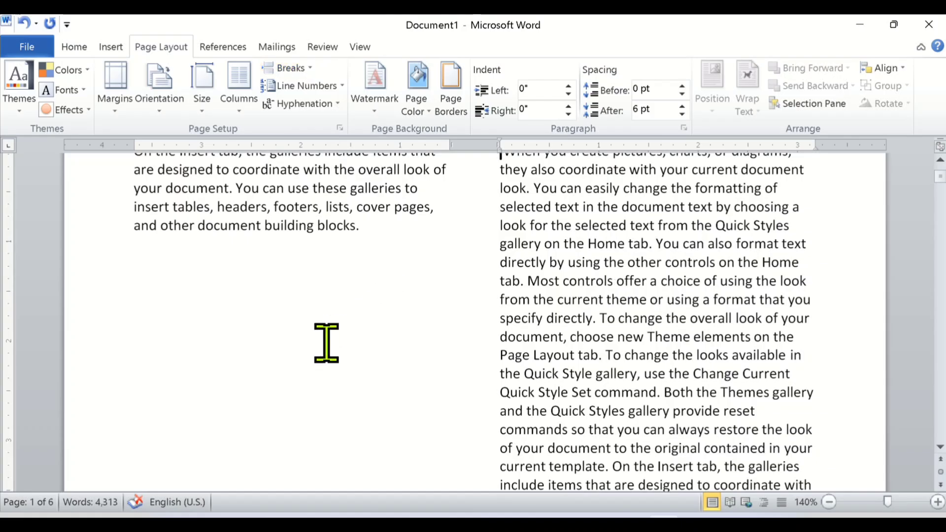
scroll(335, 343, up, 1)
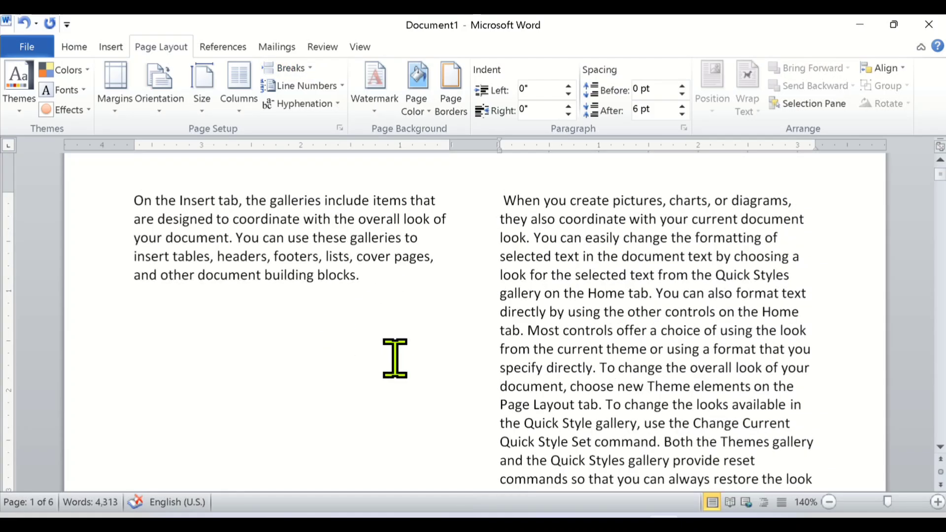
key(BackSpace)
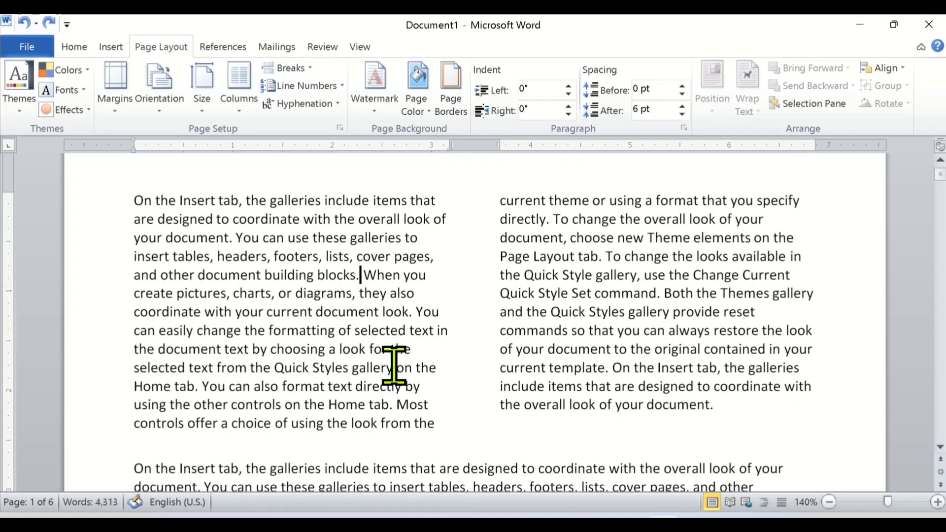
Examine the descriptions of the Page, Column and Text Wrapping breaks and the section breaks against the two-column paragraph.
click(293, 68)
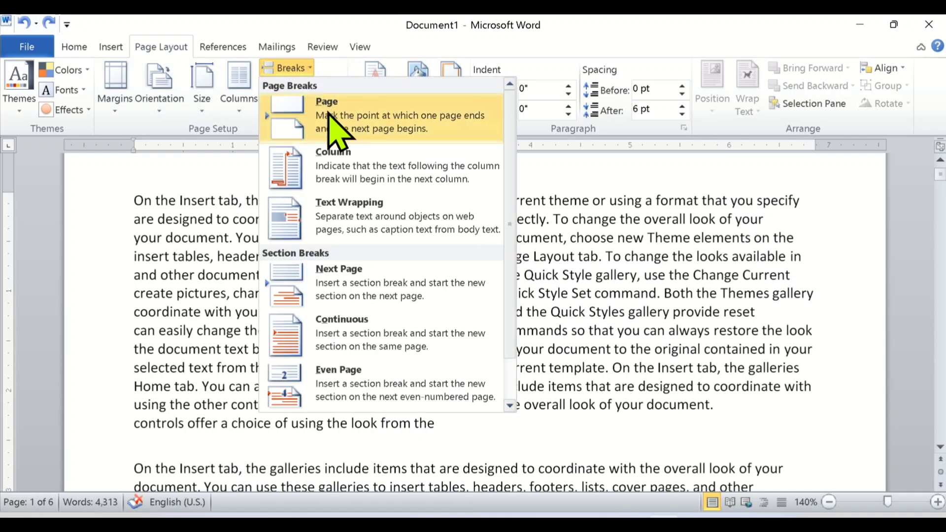
click(593, 314)
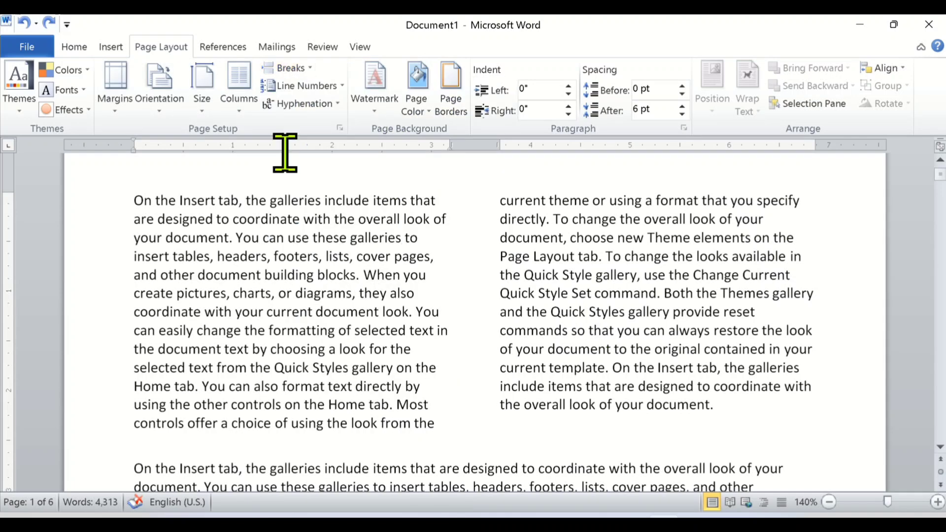
click(305, 69)
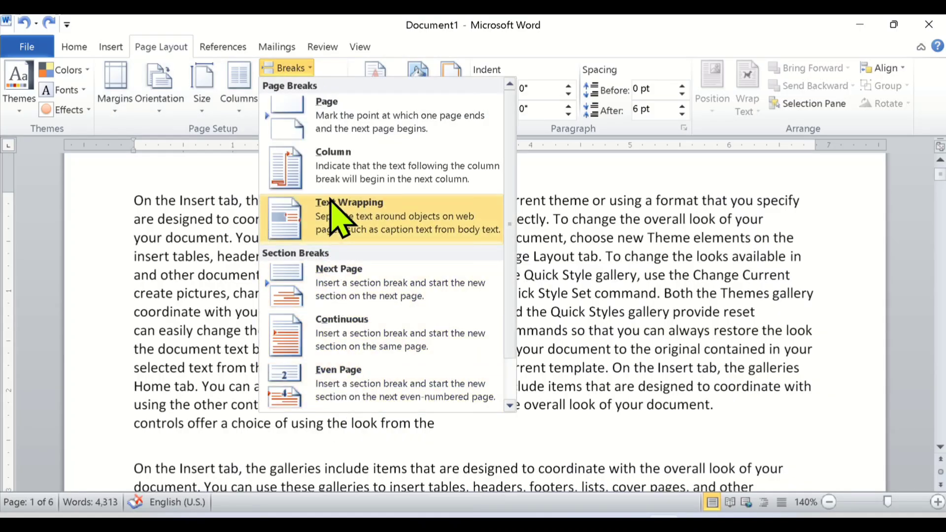
click(556, 371)
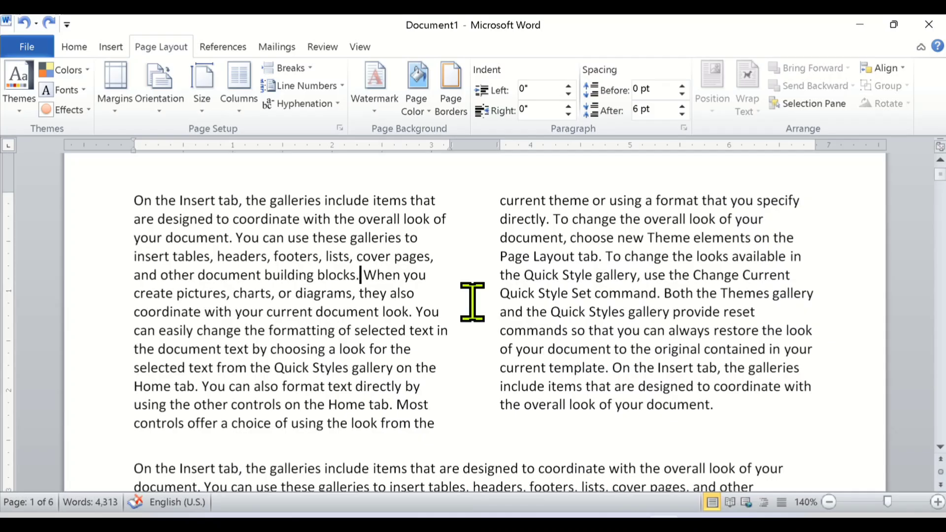
click(286, 68)
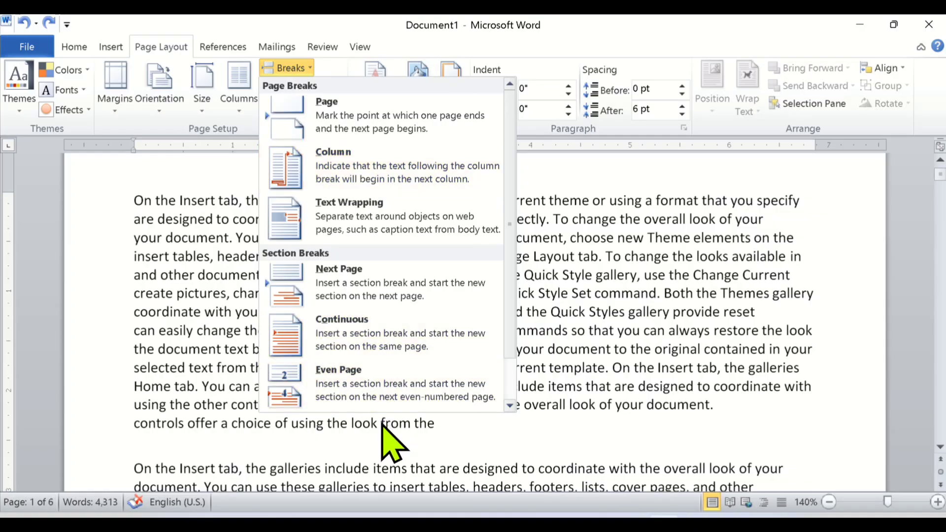
click(455, 448)
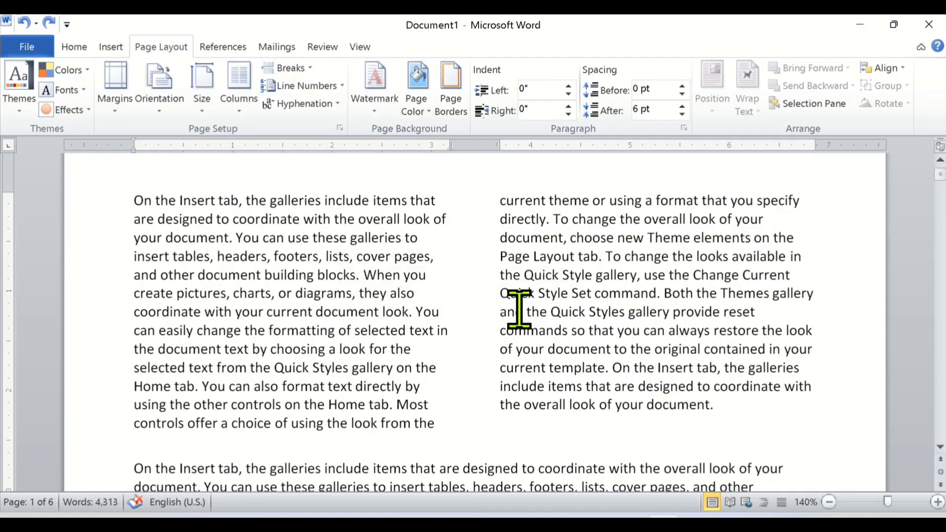
Return the whole two-column first paragraph to a one-column layout and deselect it.
drag(447, 414, 119, 211)
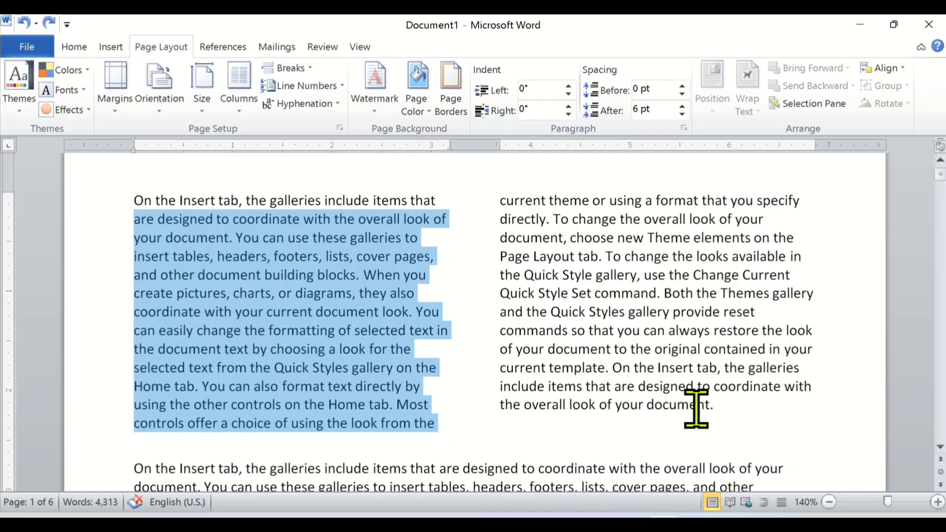
click(742, 402)
drag(742, 402, 152, 204)
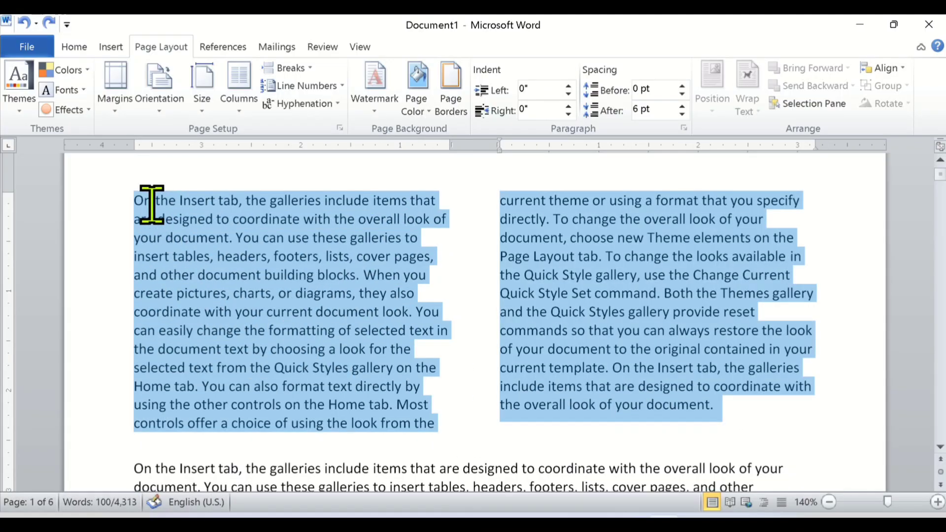
click(239, 104)
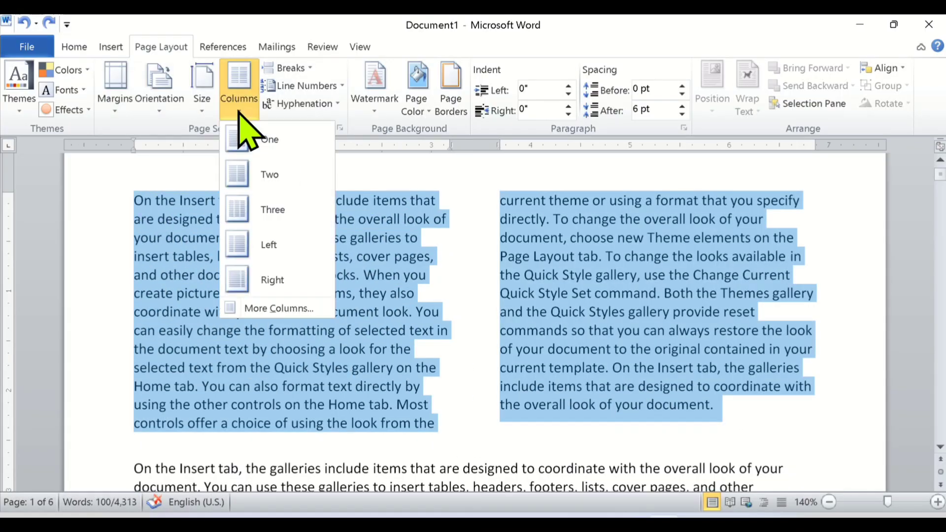
click(270, 146)
click(391, 427)
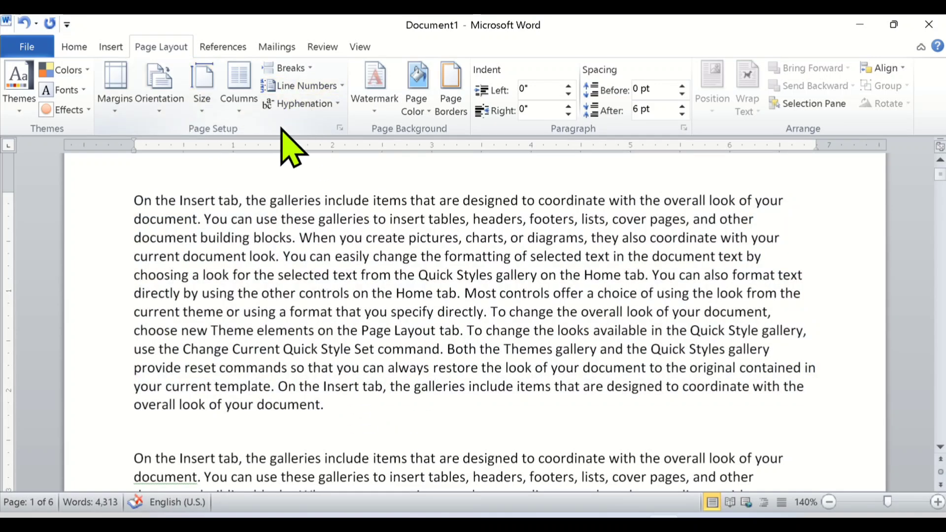
Open the line numbering choices for the document.
click(342, 87)
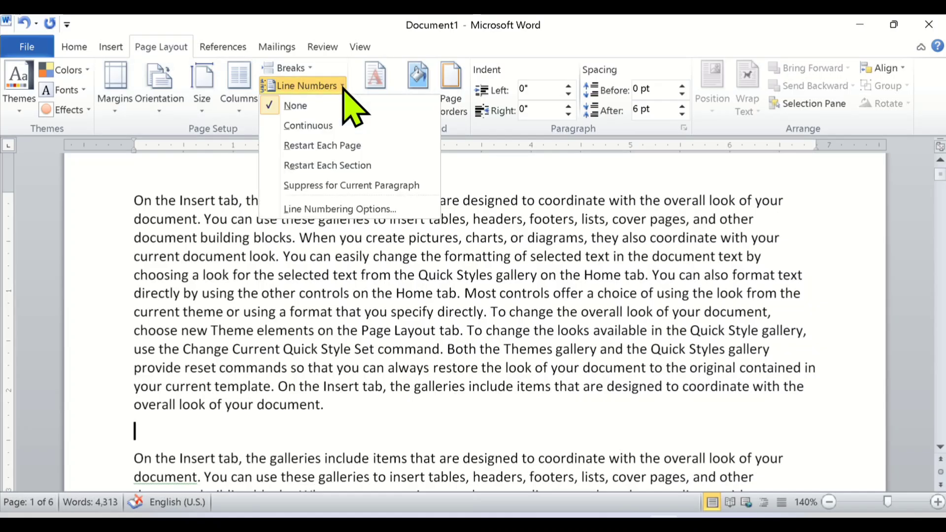
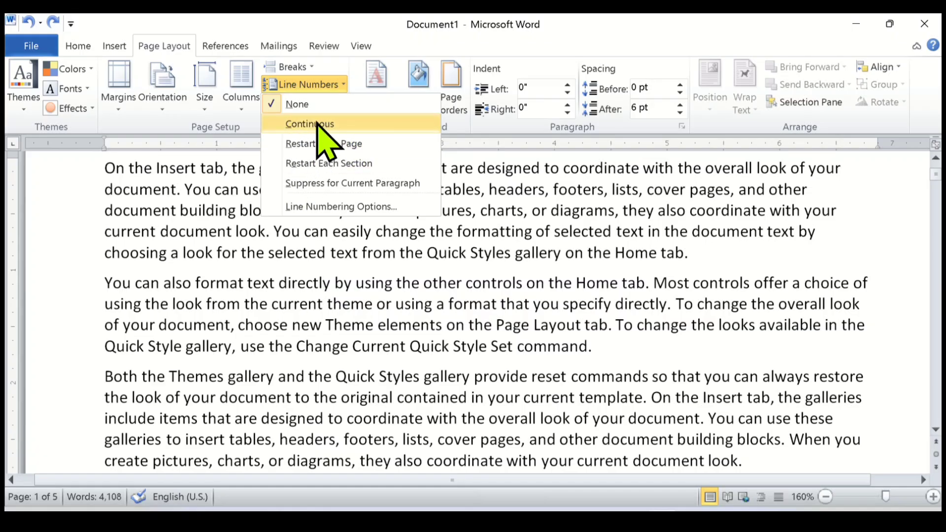
Turn on continuous line numbering for the document.
click(318, 124)
scroll(263, 281, up, 3)
scroll(264, 282, down, 6)
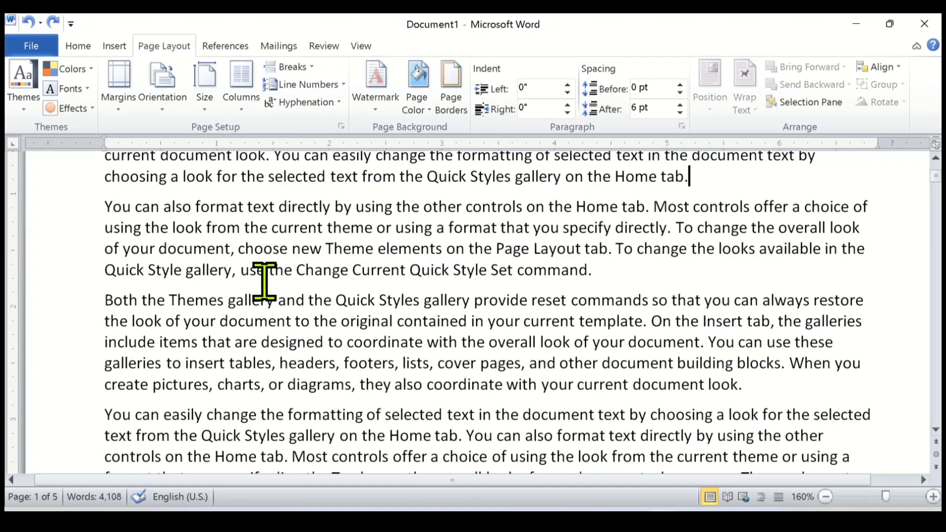
scroll(263, 281, up, 3)
scroll(154, 264, down, 1)
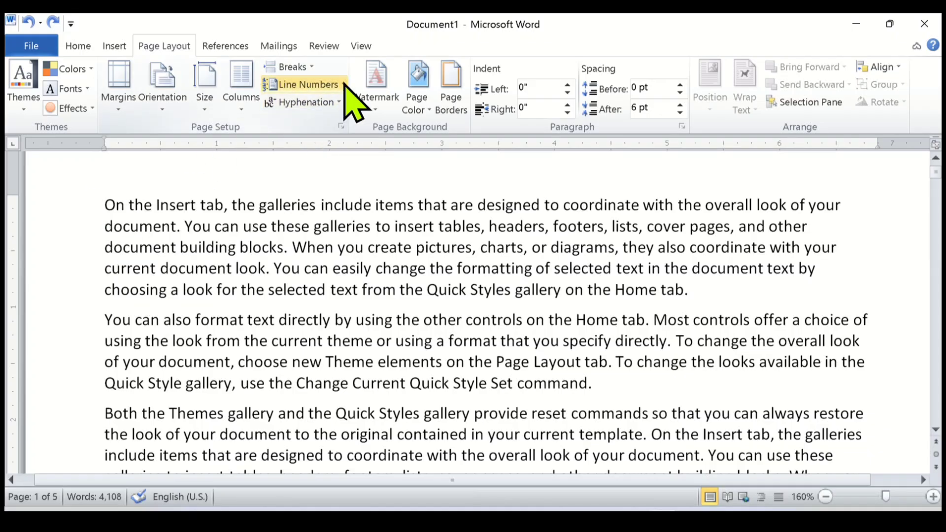
click(344, 85)
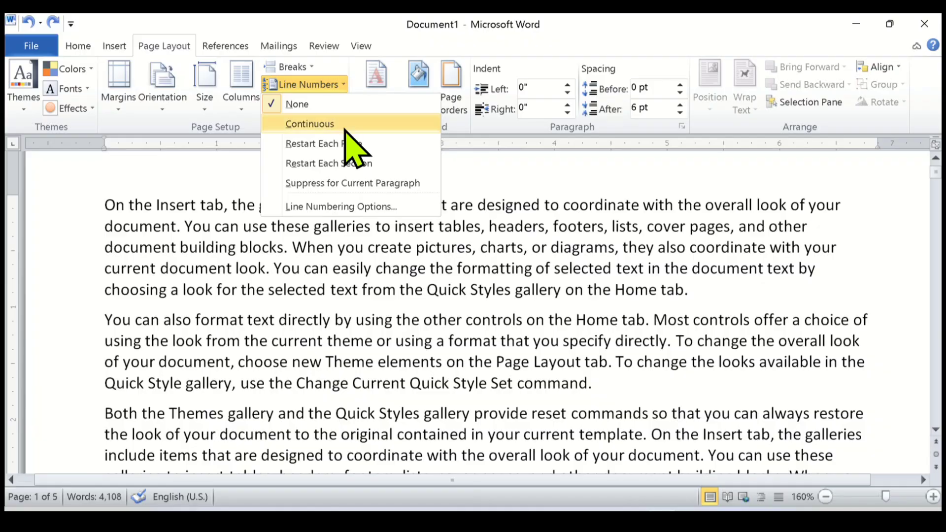
click(345, 129)
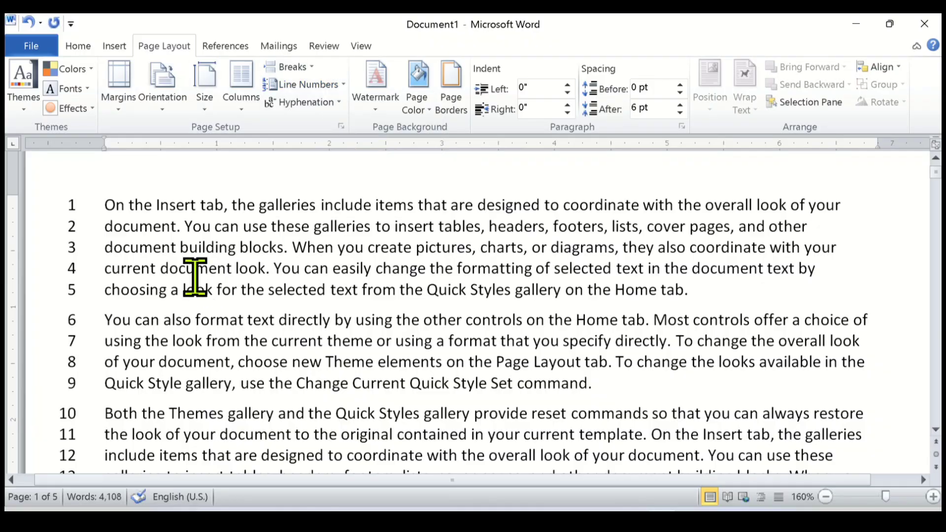
Examine the continuous line numbers from the first page across the page breaks to the document's last page.
scroll(117, 279, down, 1)
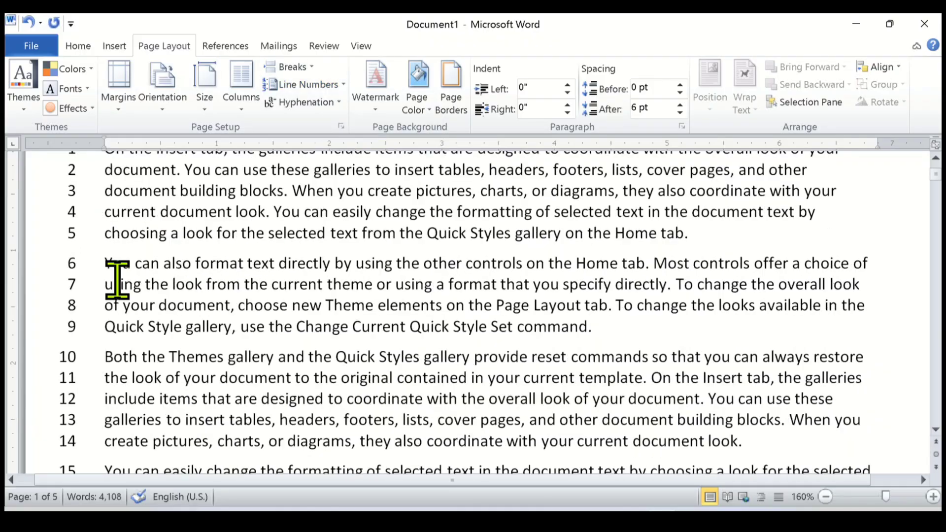
scroll(117, 280, down, 15)
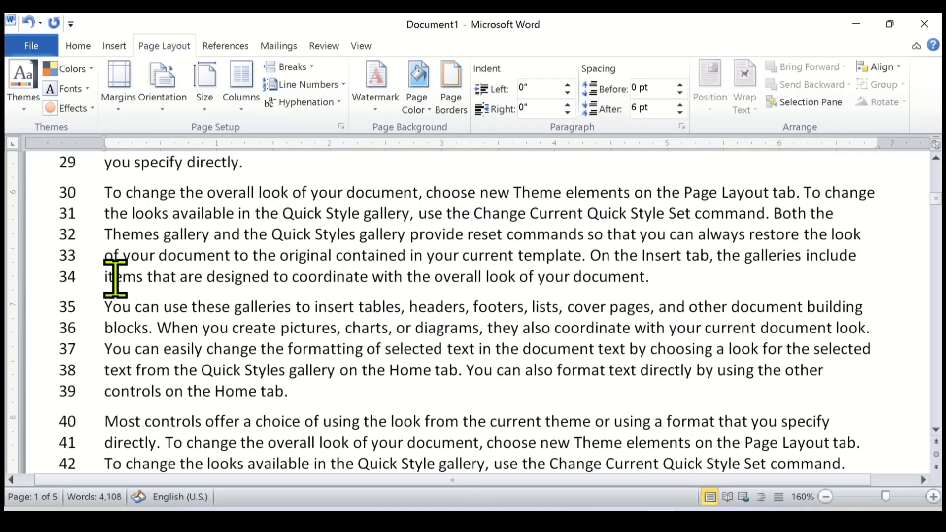
scroll(115, 278, down, 3)
scroll(116, 277, up, 3)
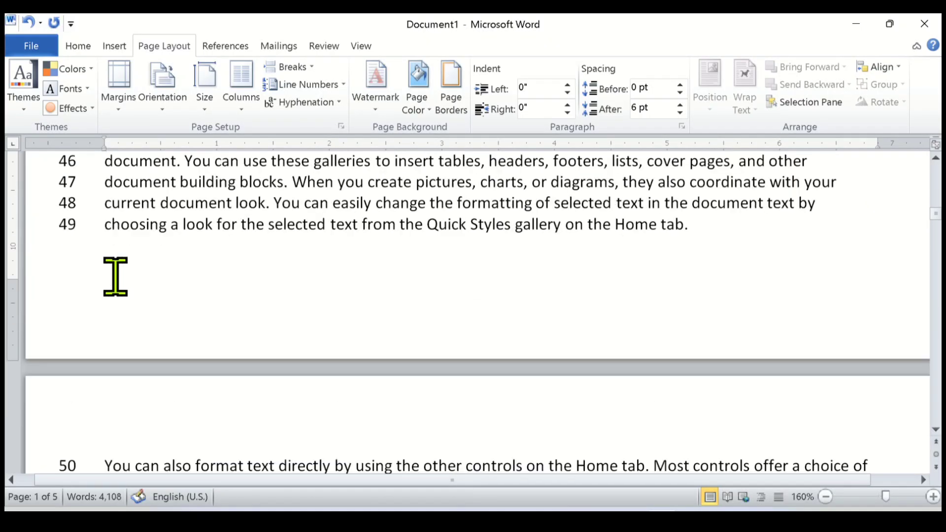
scroll(116, 277, down, 1)
scroll(114, 268, up, 15)
scroll(113, 254, up, 8)
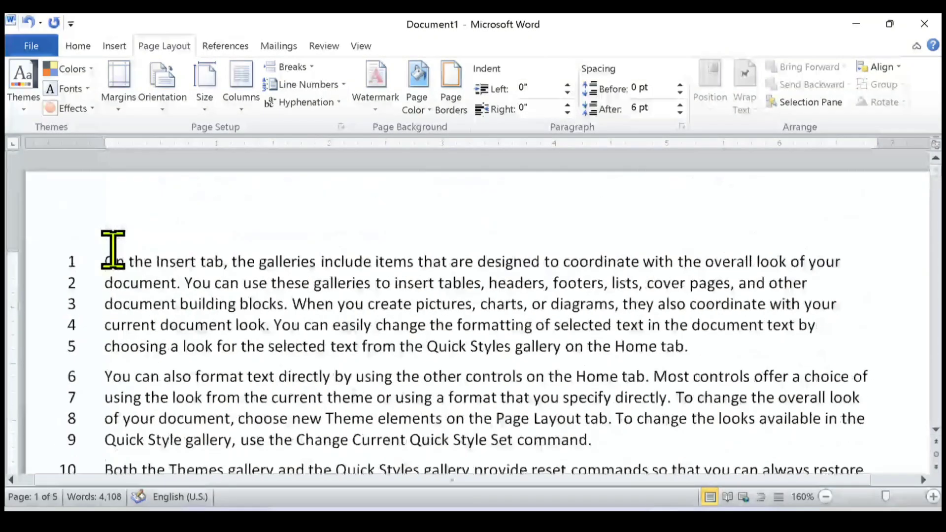
scroll(112, 275, down, 12)
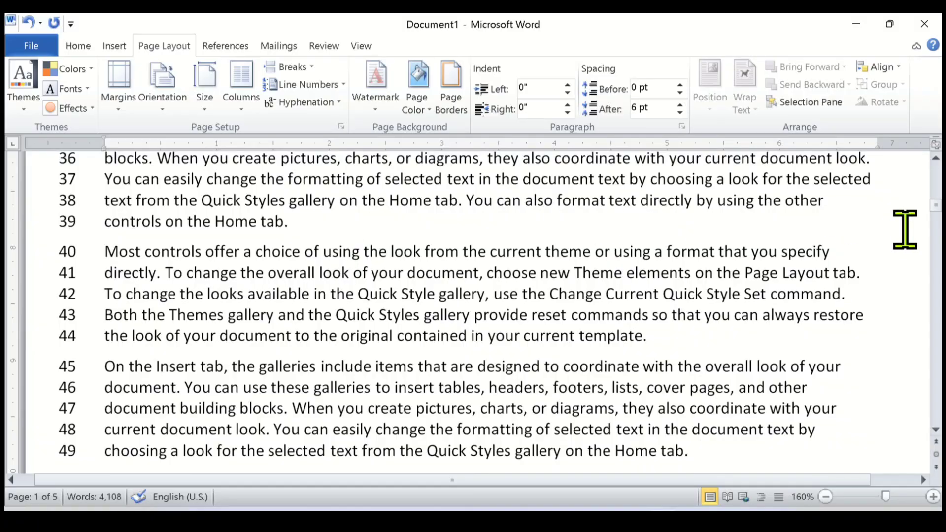
drag(936, 207, 918, 426)
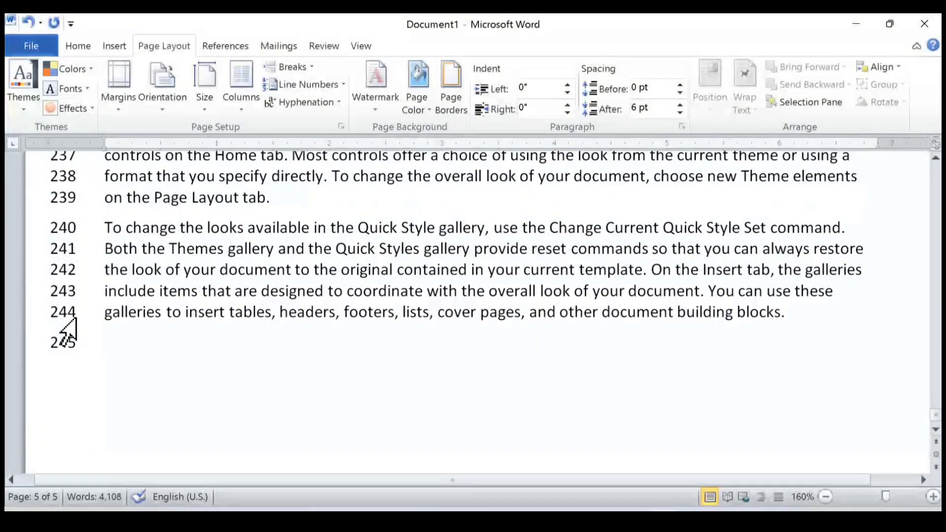
Delete the empty line after the last paragraph on the final page.
click(111, 313)
click(117, 348)
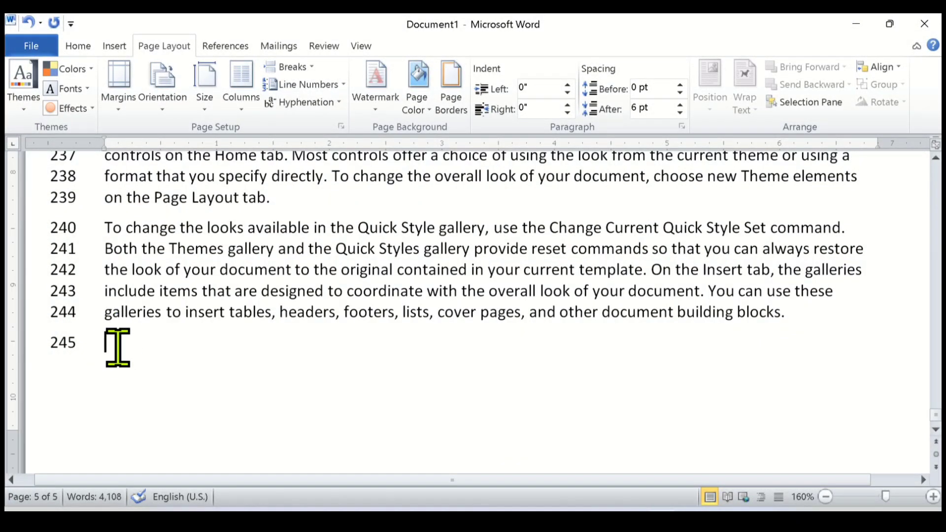
key(BackSpace)
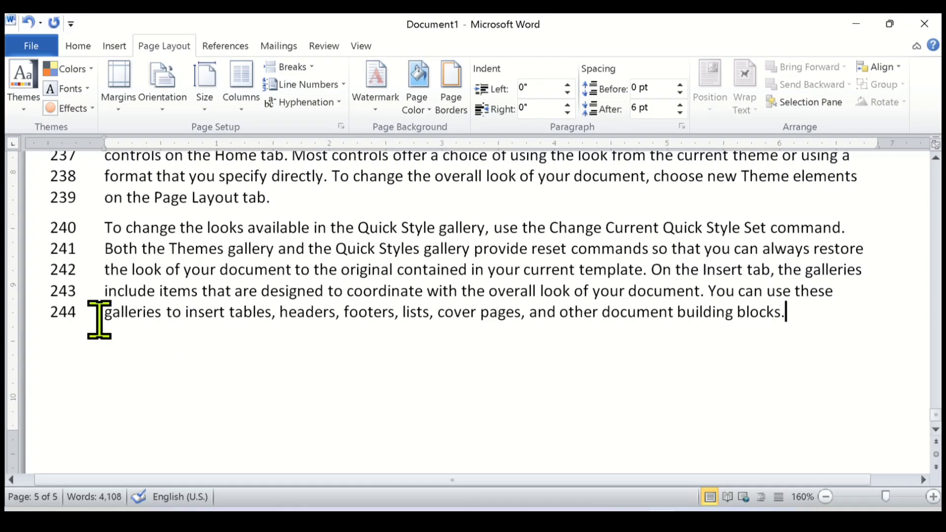
Return to the start of the document and set the line numbering to Restart Each Page.
drag(939, 416, 923, 138)
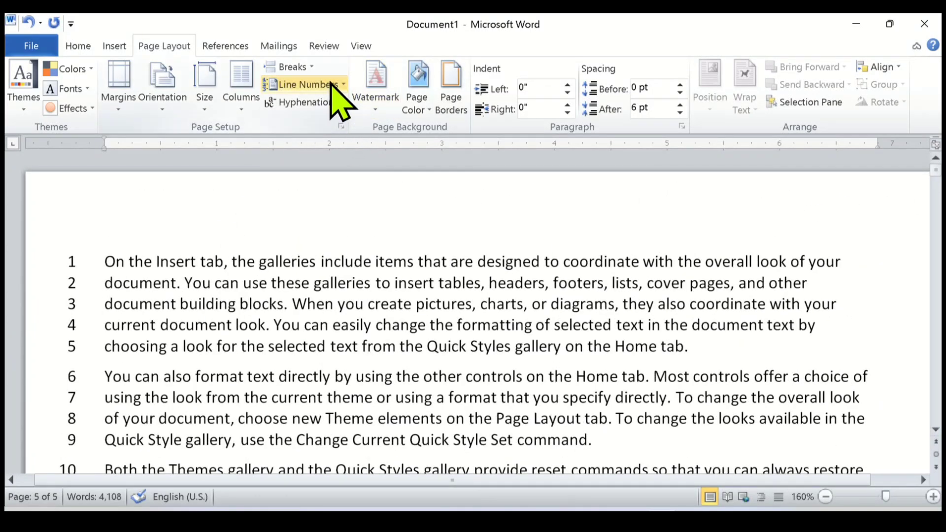
click(342, 85)
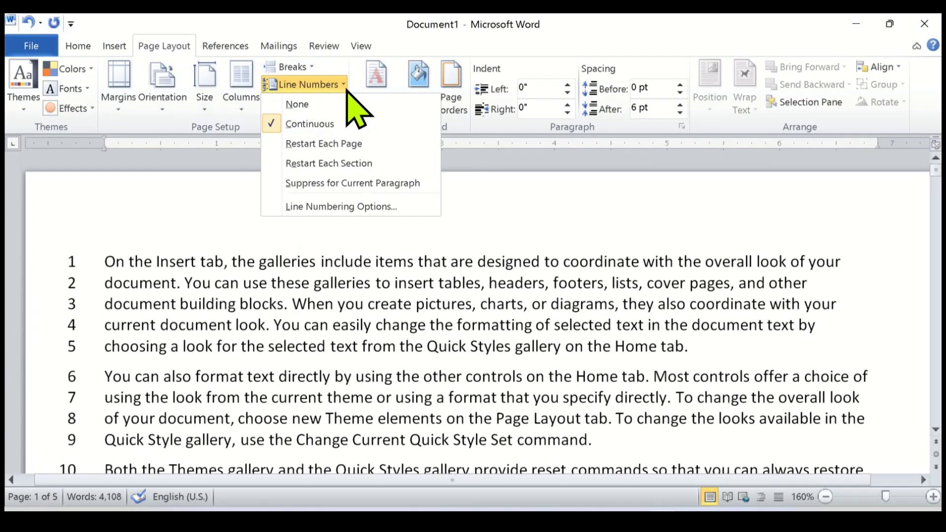
click(343, 143)
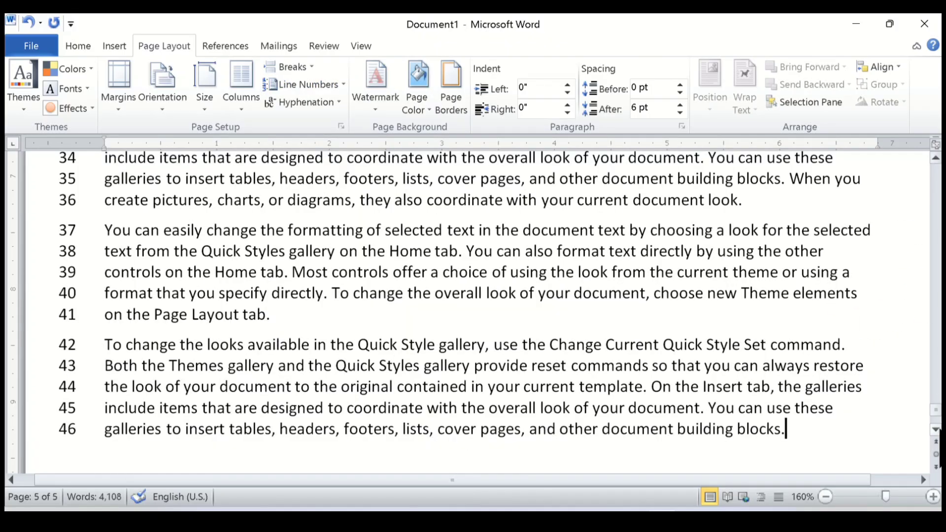
Examine the line numbers on the last page, the first page and the start of the second page.
scroll(937, 412, up, 20)
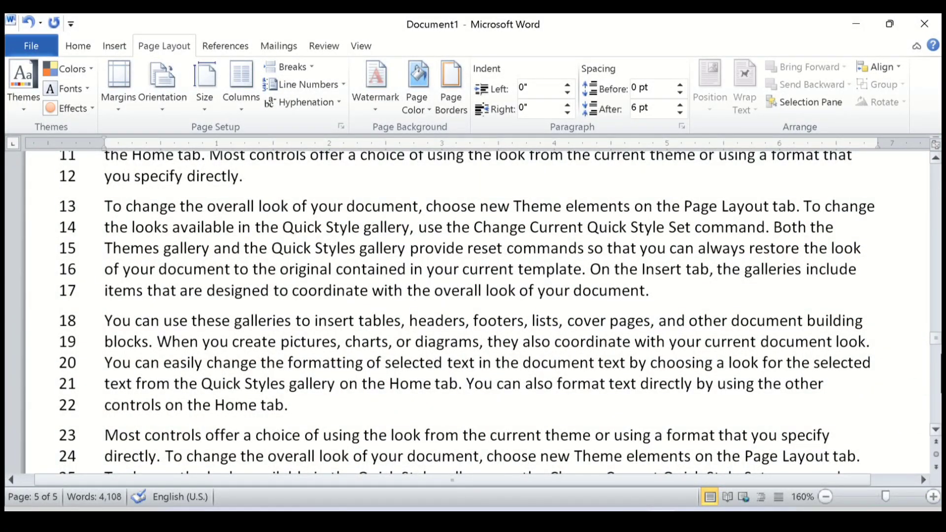
drag(937, 337, 930, 217)
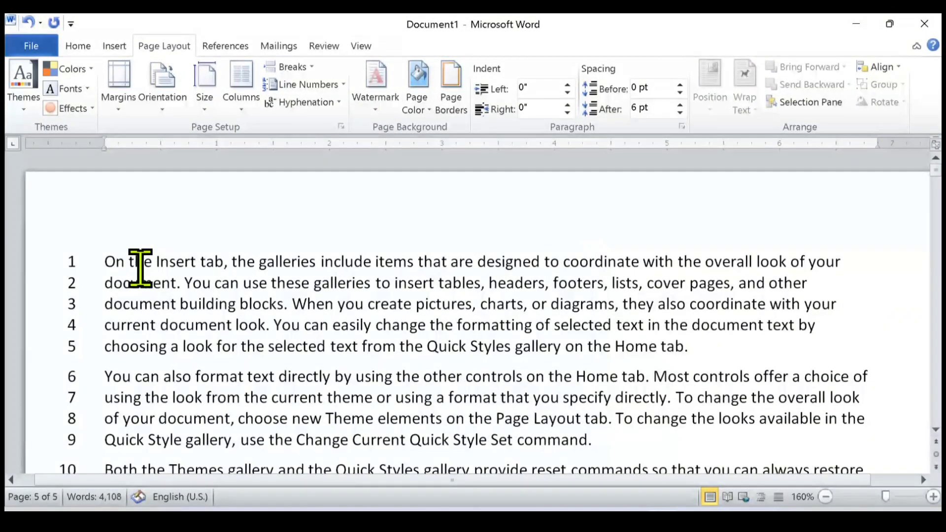
click(105, 265)
drag(105, 264, 179, 253)
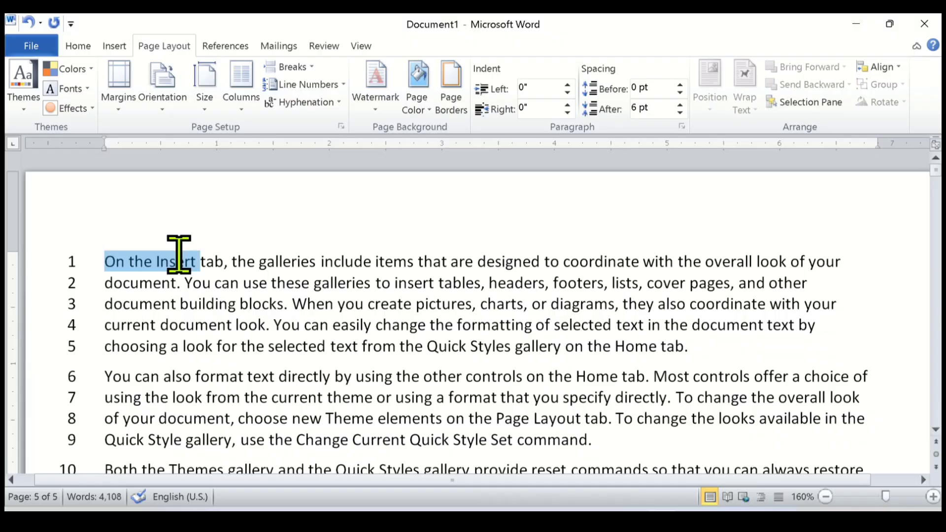
scroll(132, 302, down, 8)
scroll(147, 316, down, 6)
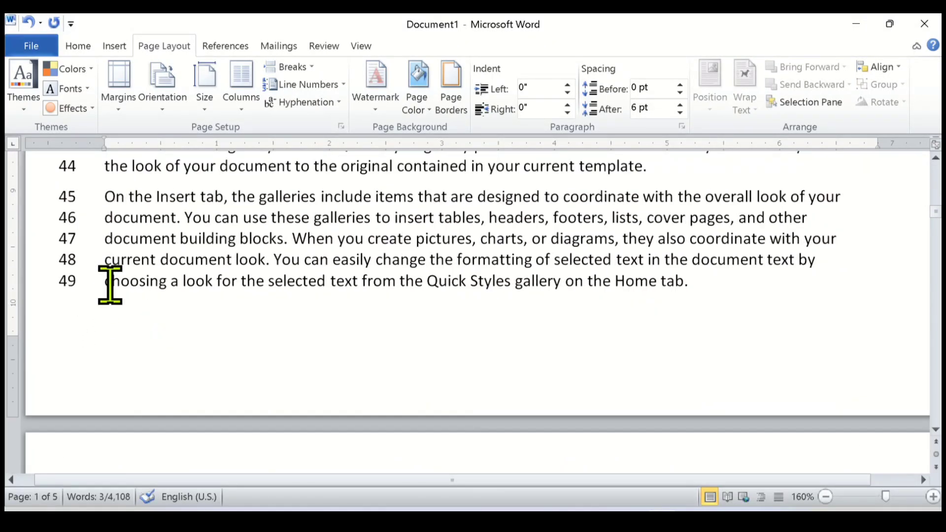
scroll(139, 331, down, 3)
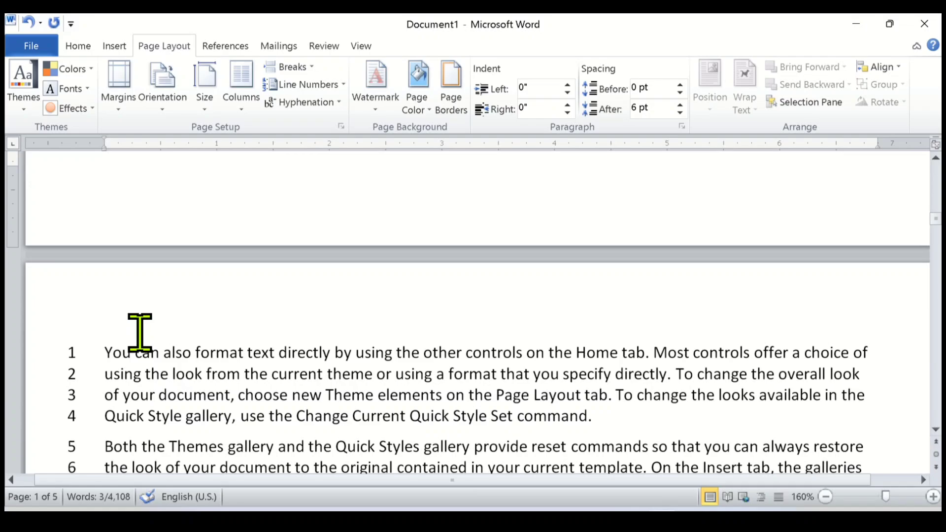
click(97, 349)
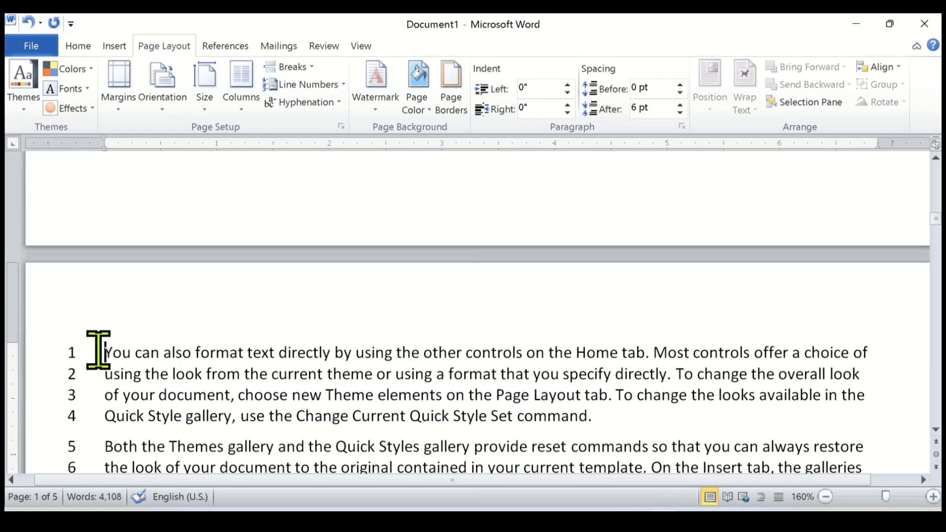
scroll(163, 389, down, 2)
scroll(162, 389, down, 1)
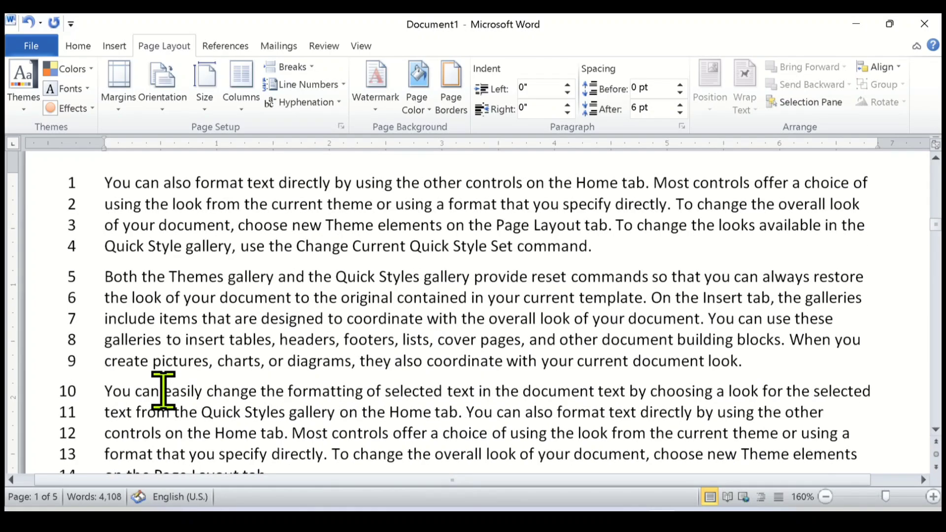
Choose Restart Each Page again and examine the line numbers where the second page meets the third.
click(344, 85)
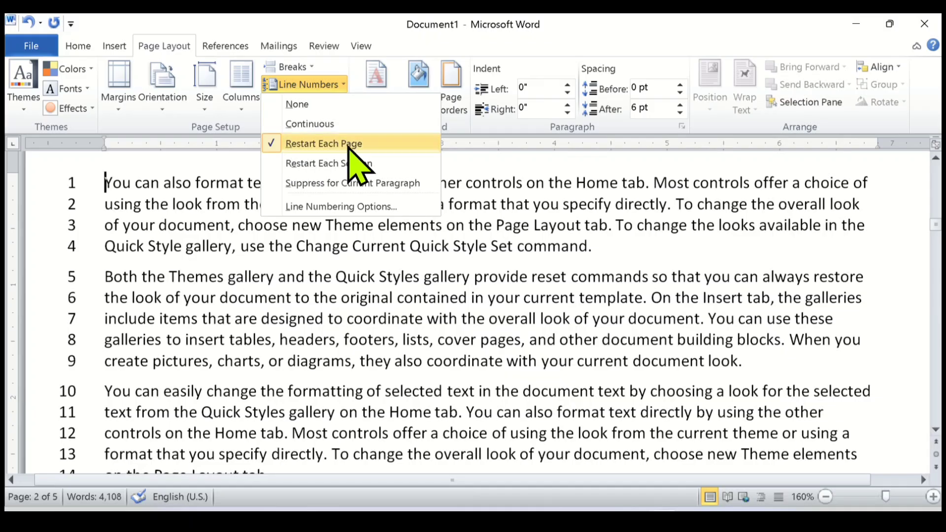
click(368, 143)
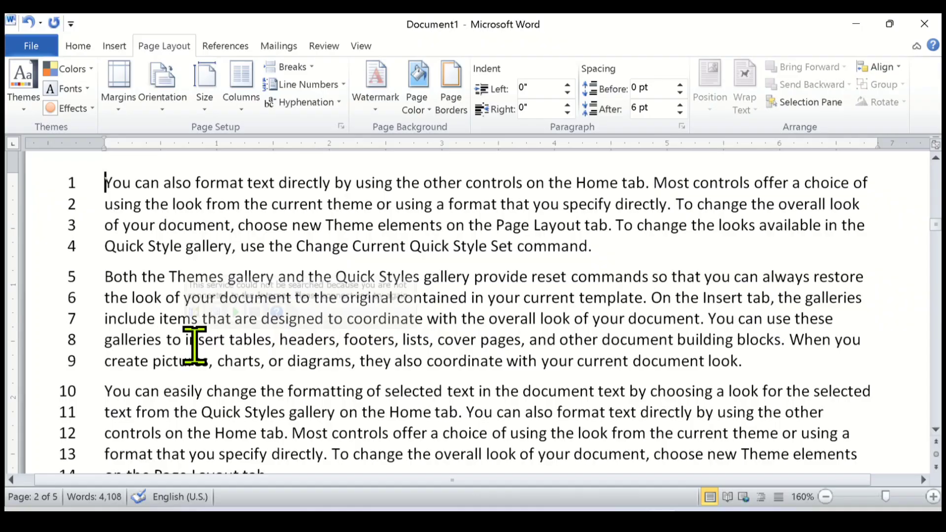
scroll(195, 345, down, 15)
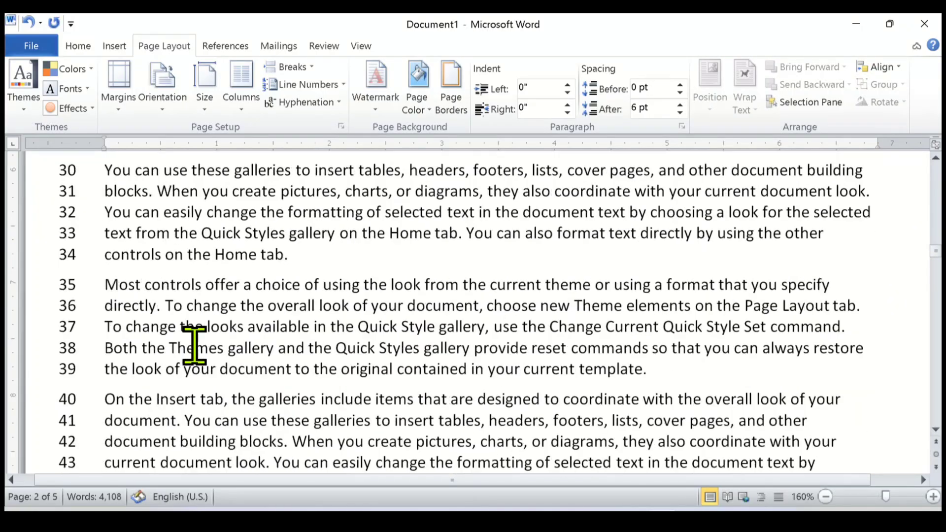
scroll(195, 345, up, 1)
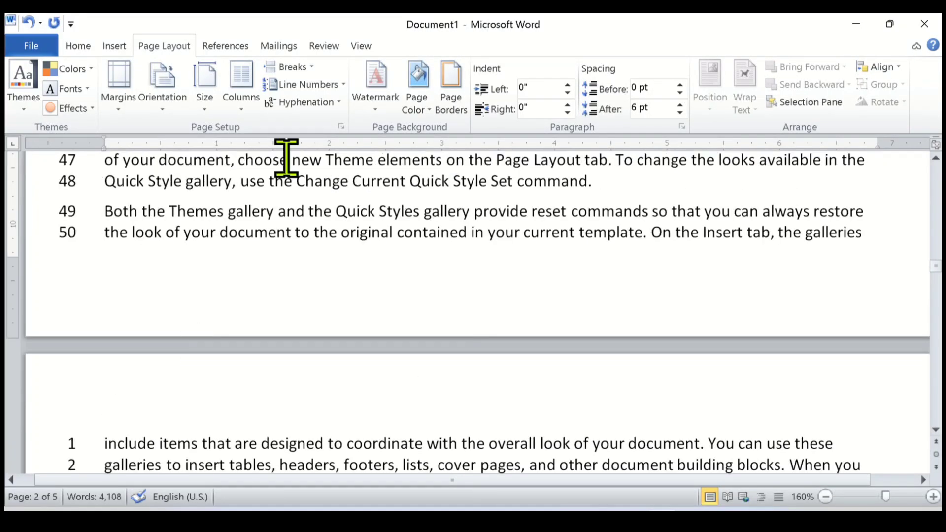
click(340, 85)
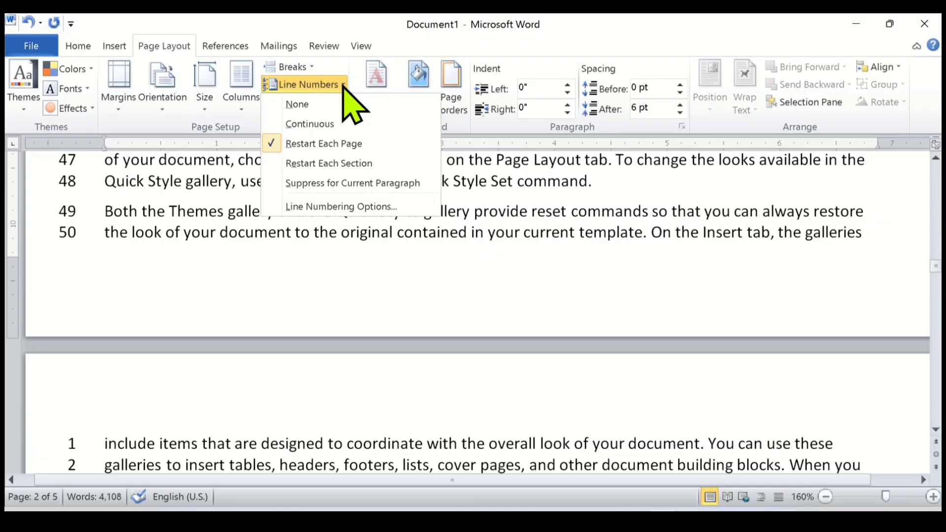
click(323, 143)
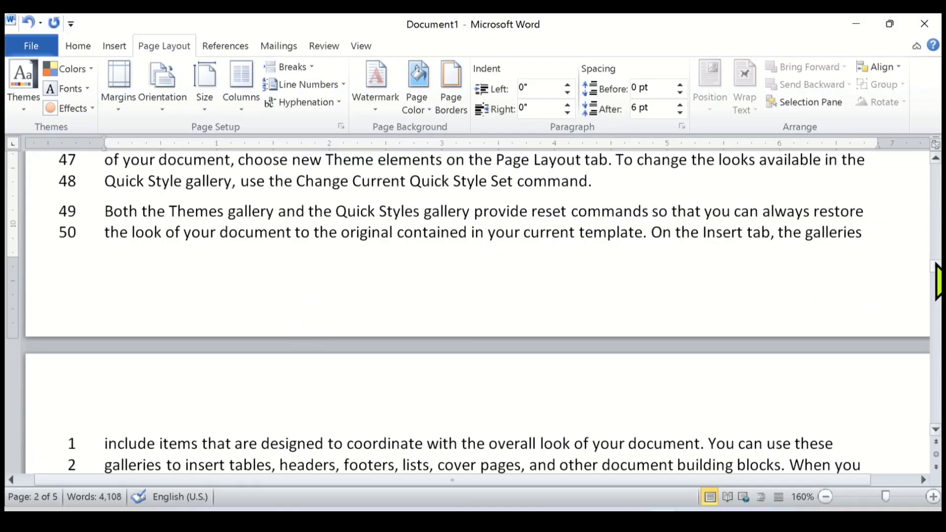
Review the line numbering choices at the start of the document and leave them without picking one.
drag(938, 281, 933, 158)
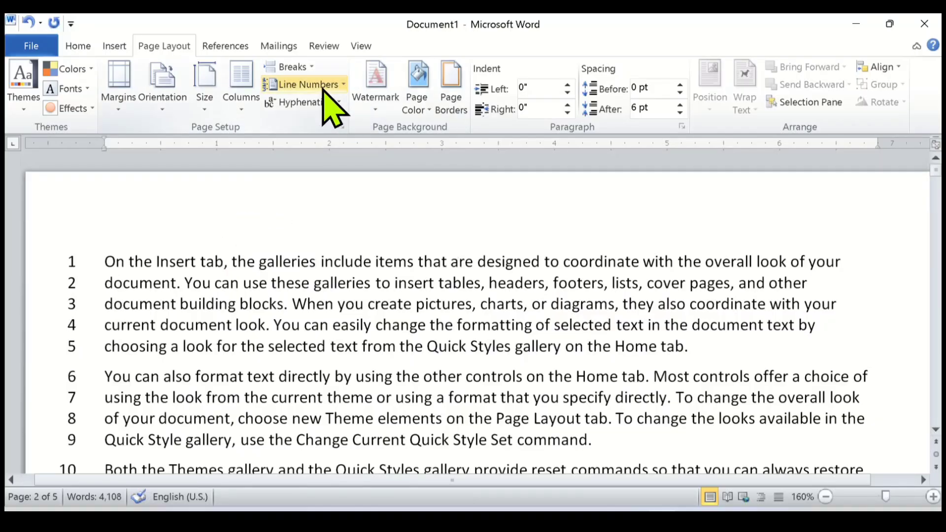
click(343, 85)
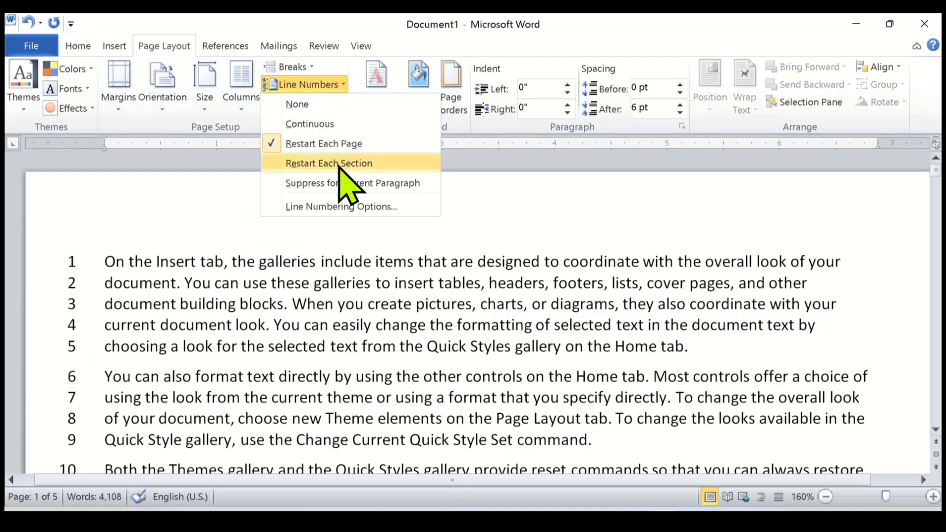
click(194, 323)
scroll(193, 322, down, 2)
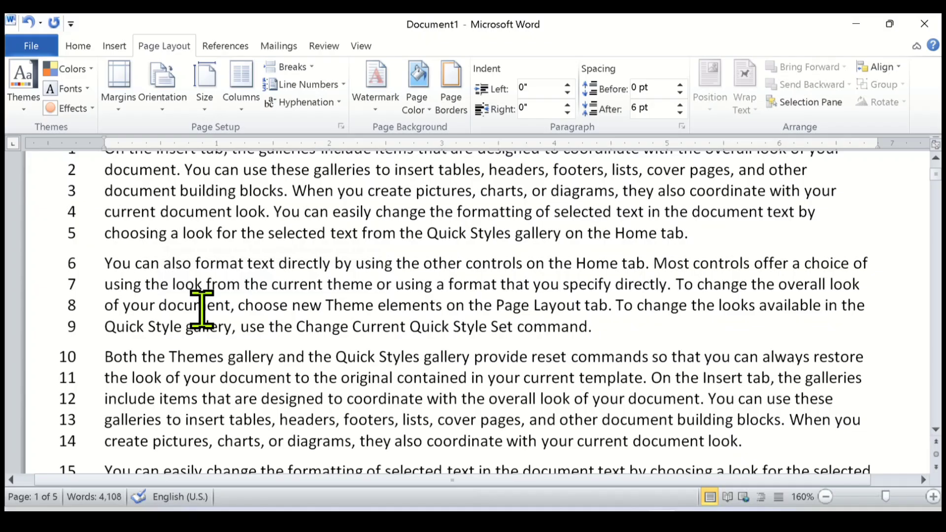
scroll(202, 308, up, 2)
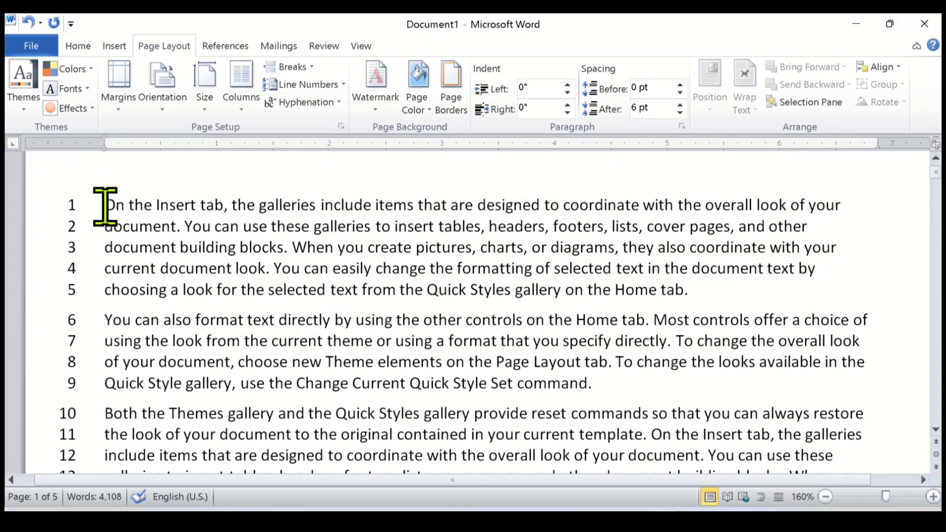
Highlight the first paragraph and its last line, close the Research pane, and clear the selection by placing the cursor in the second paragraph.
drag(105, 206, 699, 276)
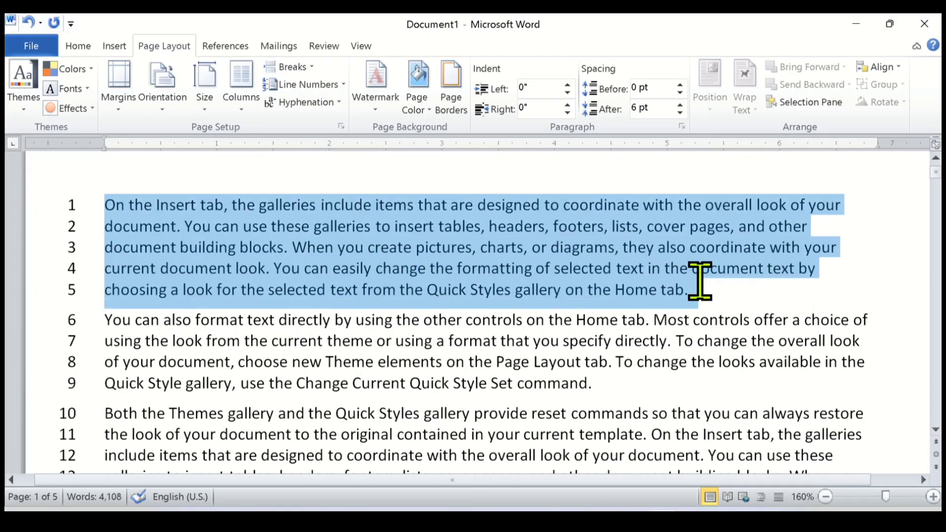
alt+click(89, 291)
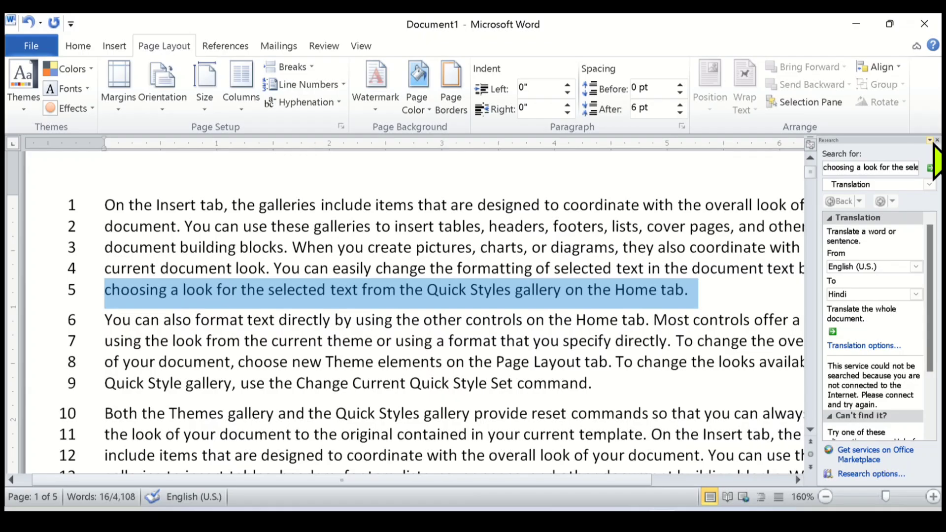
click(938, 140)
click(220, 341)
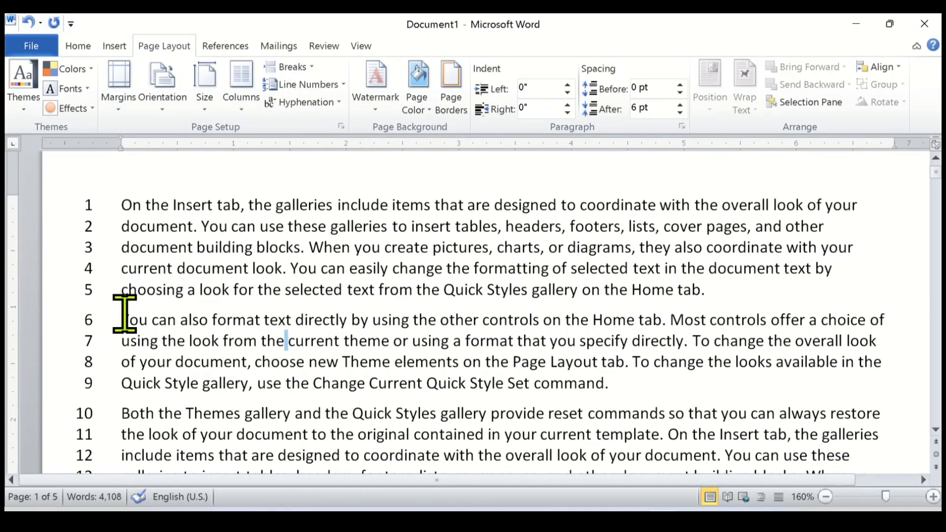
Select the second paragraph and insert a Continuous section break in front of it.
scroll(125, 314, down, 1)
drag(121, 262, 623, 321)
scroll(147, 332, up, 1)
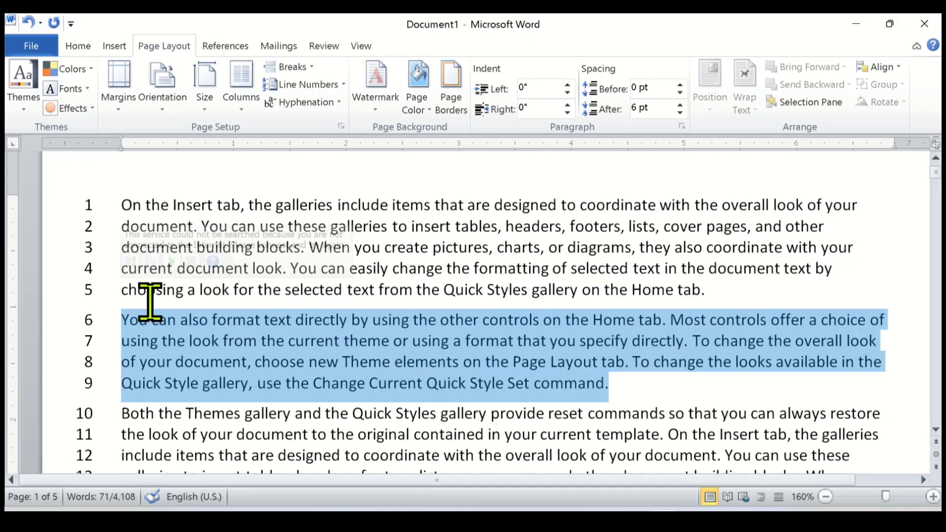
drag(122, 320, 617, 379)
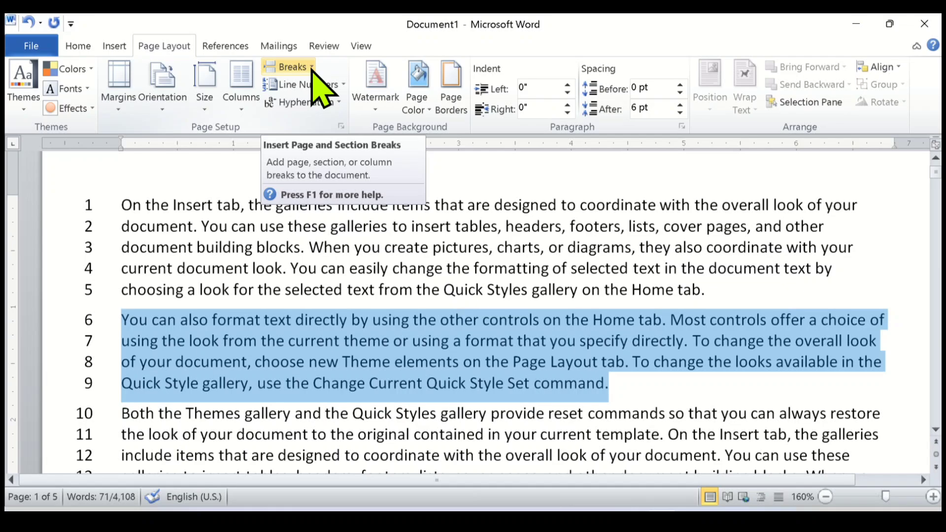
click(293, 67)
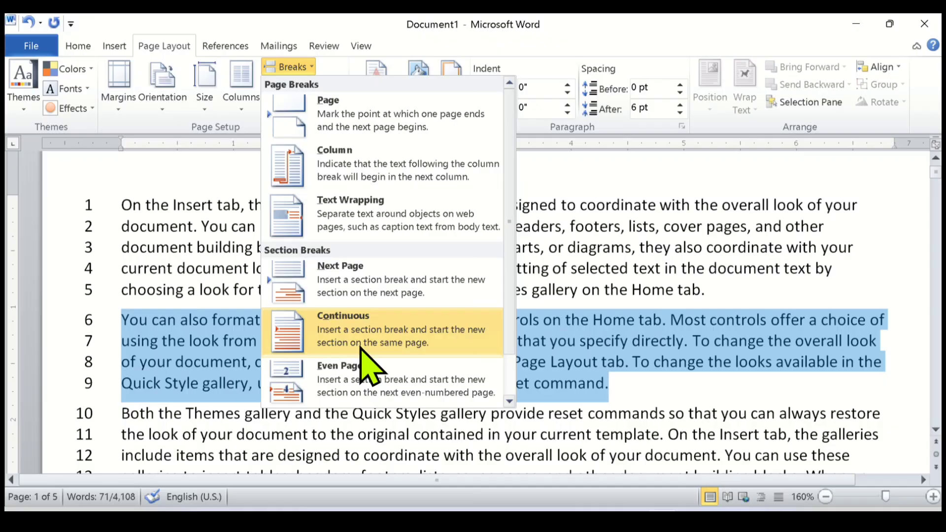
click(401, 353)
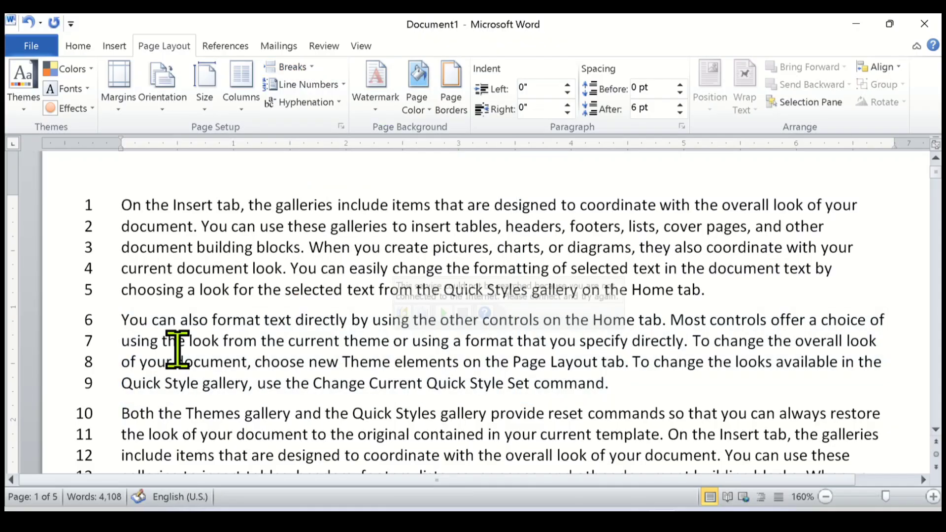
Set line numbering to Restart Each Section with the second paragraph selected, and place the cursor in that paragraph.
drag(117, 317, 613, 382)
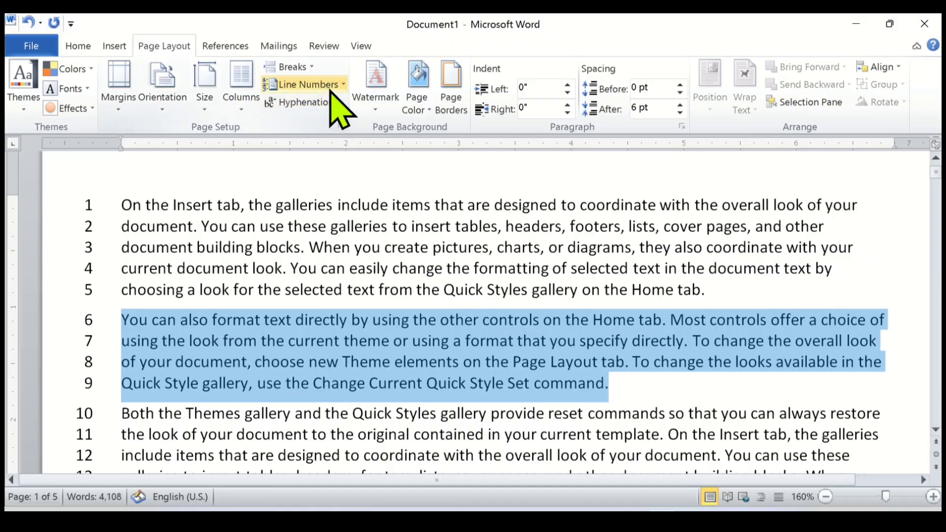
click(344, 84)
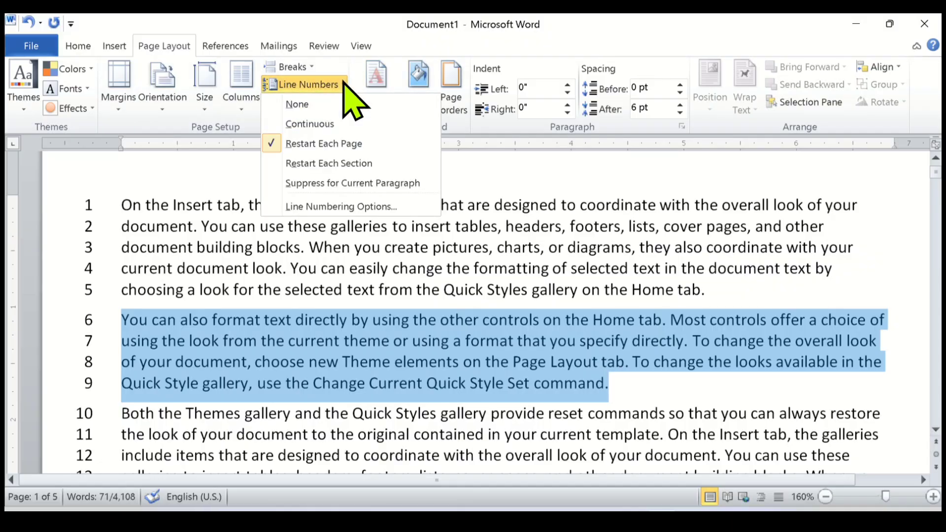
click(332, 163)
click(205, 318)
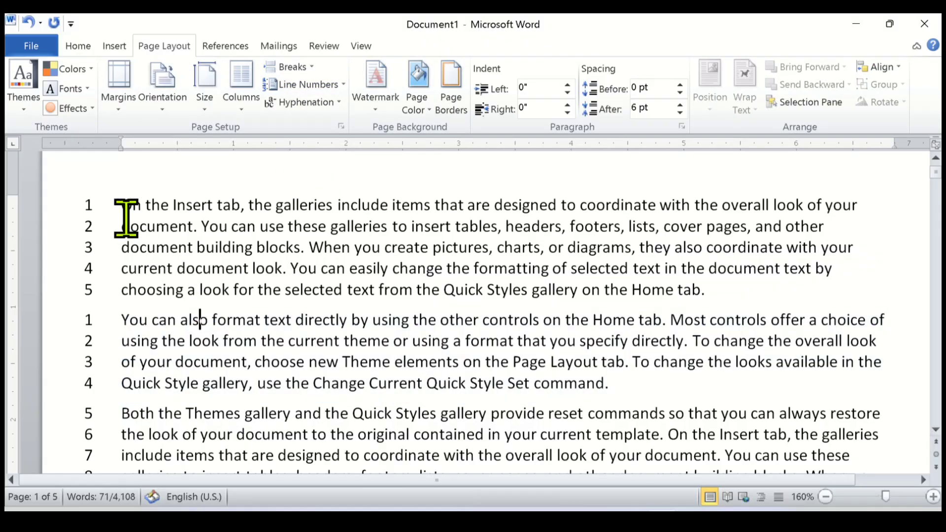
Highlight the first and second paragraphs in turn to examine their line numbers, and place the cursor in the third paragraph.
drag(122, 205, 693, 291)
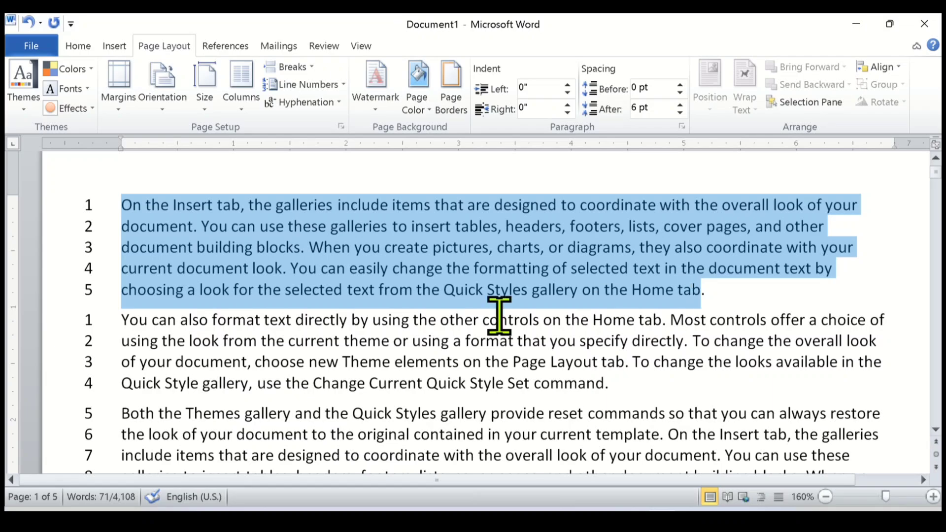
click(114, 320)
click(121, 308)
drag(120, 308, 608, 377)
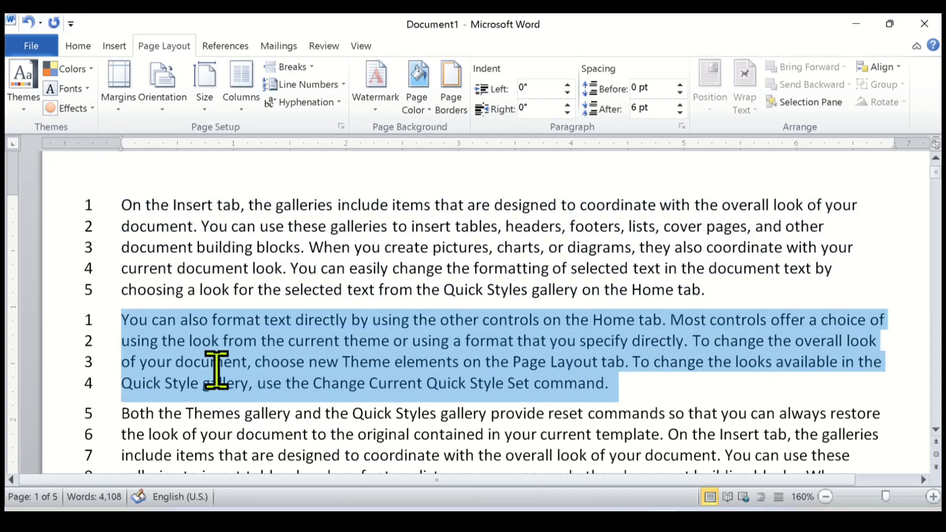
scroll(217, 370, down, 2)
click(179, 363)
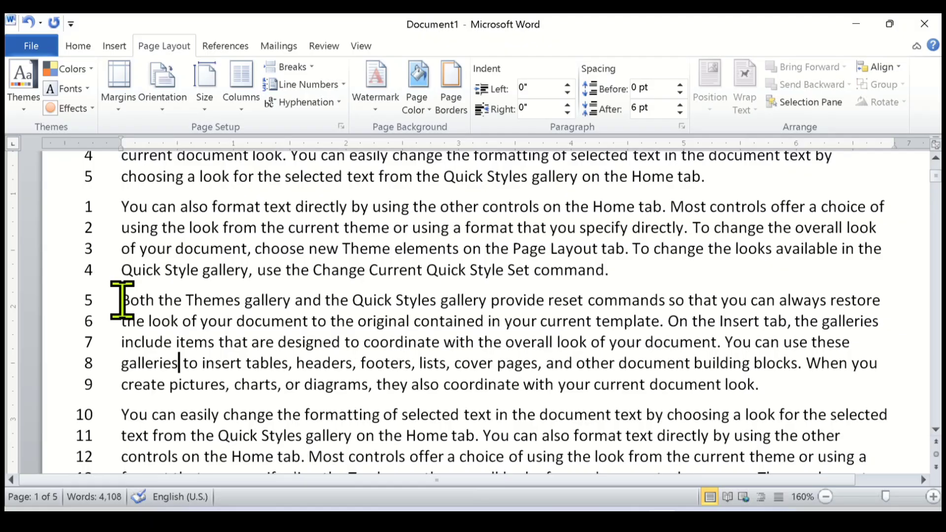
Select the third paragraph, choose Restart Each Section for it, and insert a Continuous section break in front of it.
drag(121, 301, 761, 382)
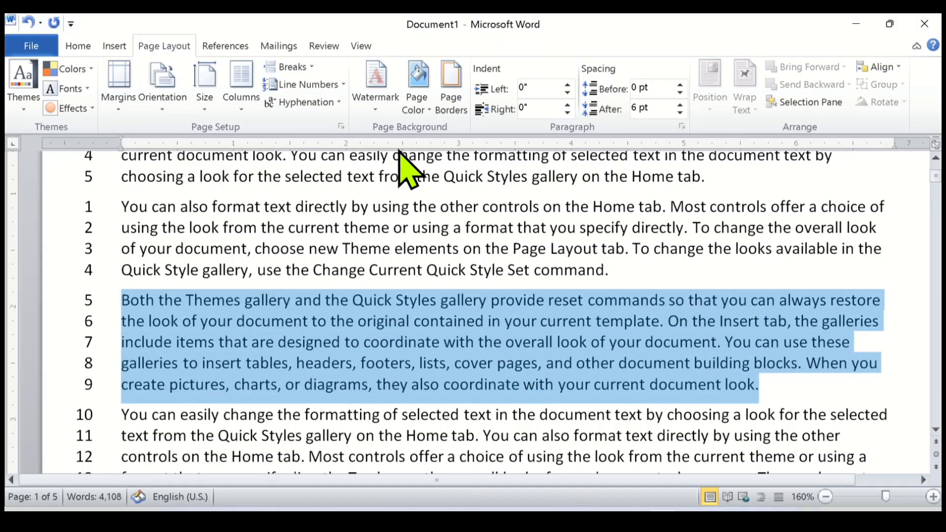
click(344, 85)
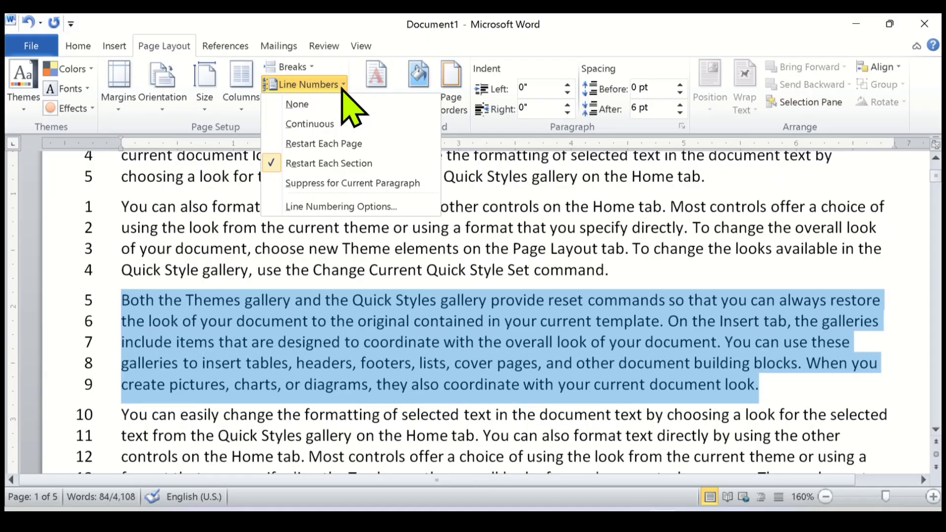
click(326, 163)
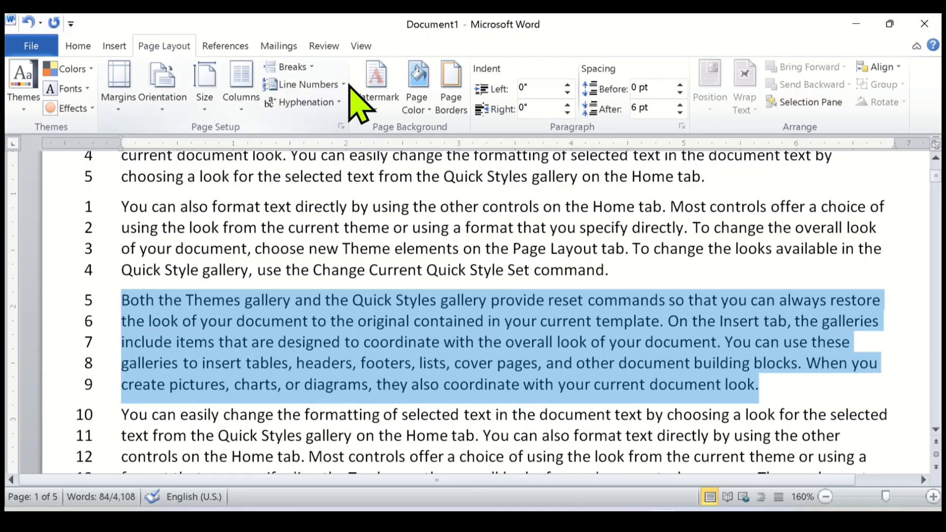
click(308, 68)
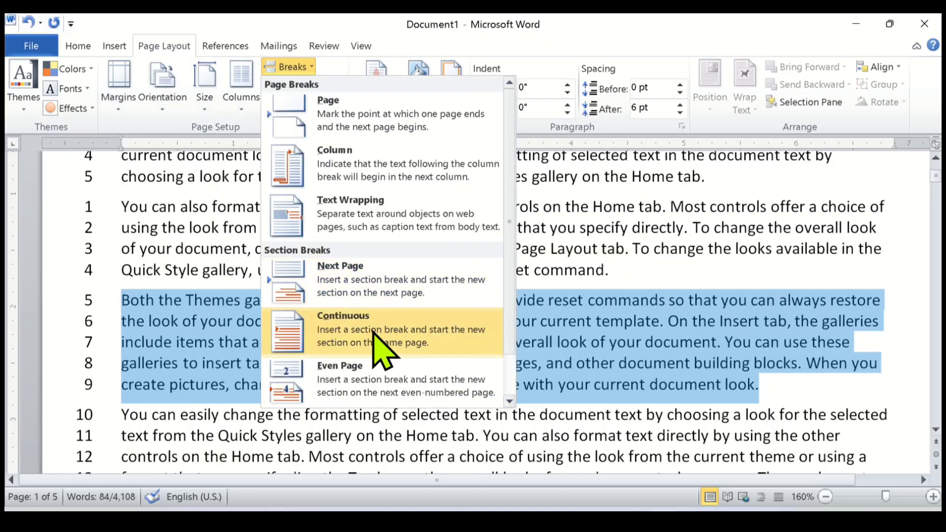
click(379, 345)
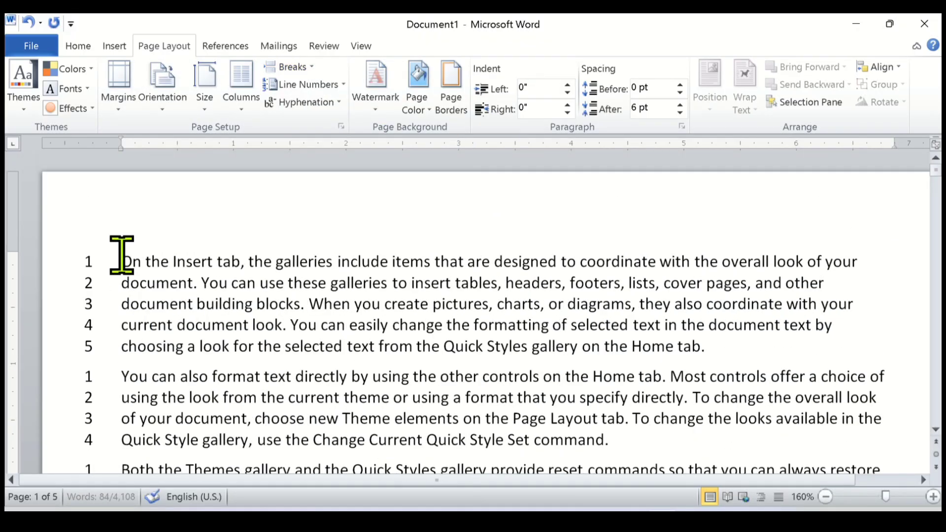
Highlight the first paragraph and examine the line numbers of the first three paragraphs, one section after another.
drag(120, 258, 745, 347)
scroll(247, 332, down, 1)
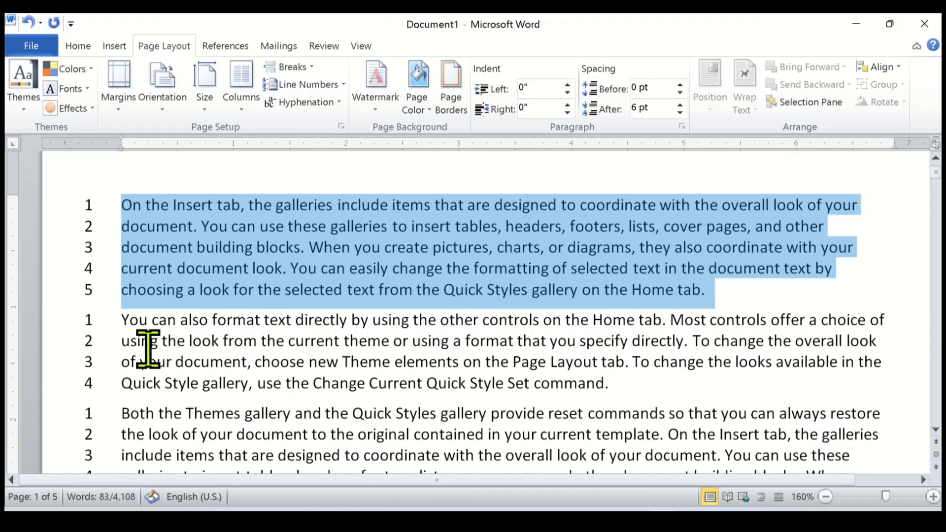
scroll(148, 344, down, 1)
drag(120, 263, 731, 386)
scroll(148, 345, down, 1)
click(363, 380)
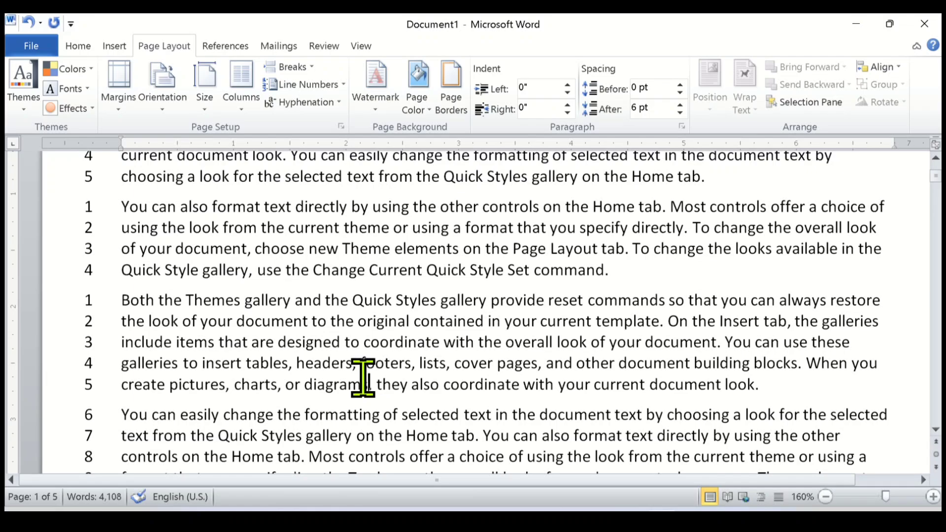
scroll(270, 286, up, 2)
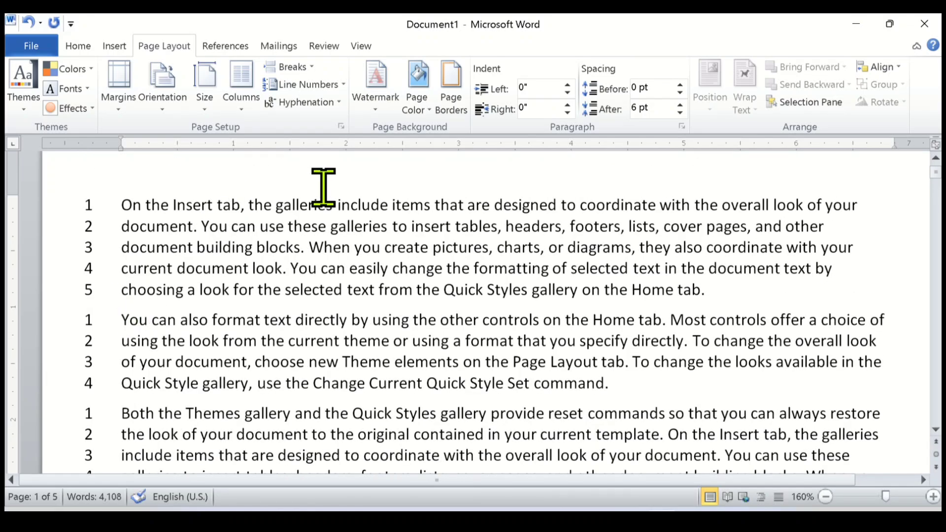
Choose Restart Each Section again and examine how the line numbers run across the first three paragraphs.
click(344, 85)
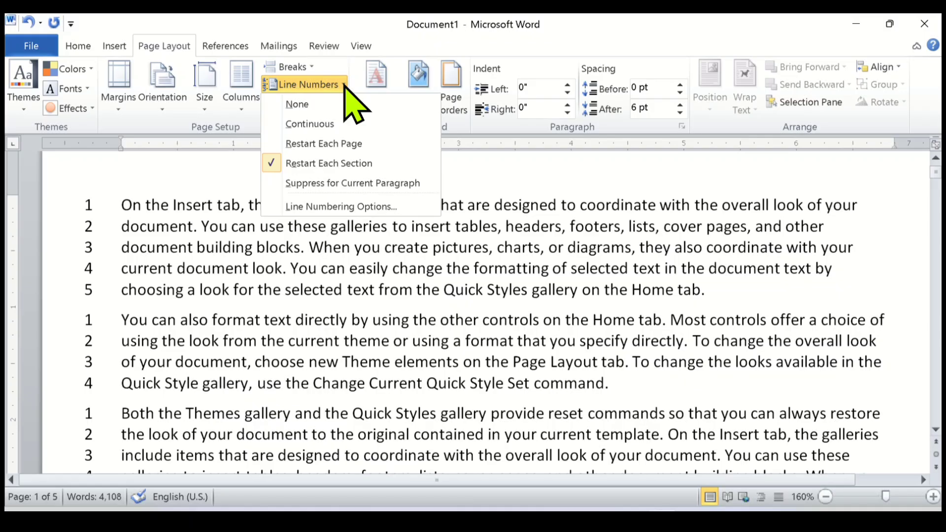
click(374, 163)
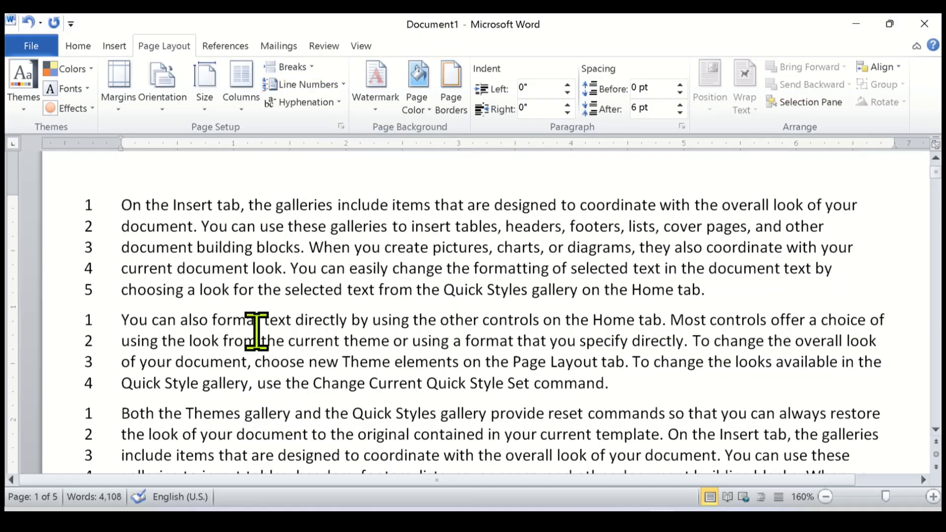
scroll(190, 296, down, 1)
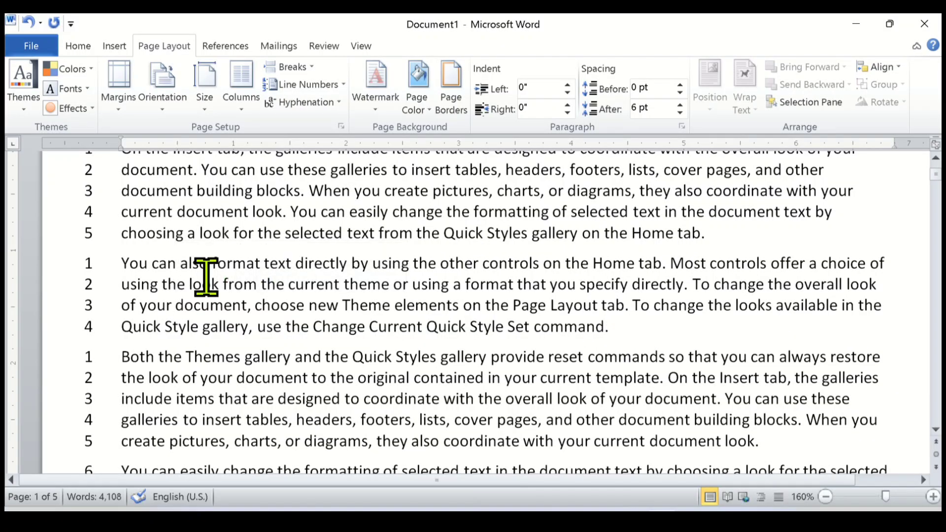
scroll(148, 275, up, 1)
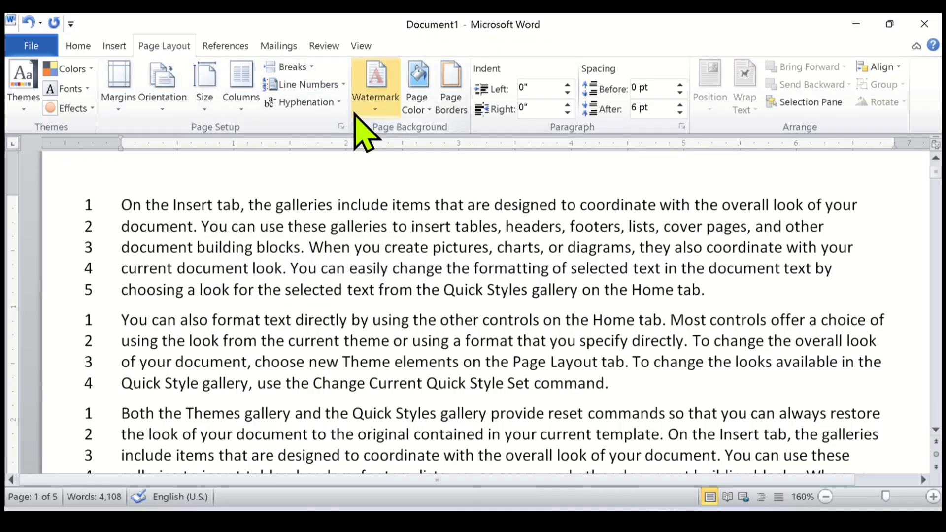
Review the line numbering choices, and select the second paragraph to look at the Continuous section break option without inserting one.
click(343, 85)
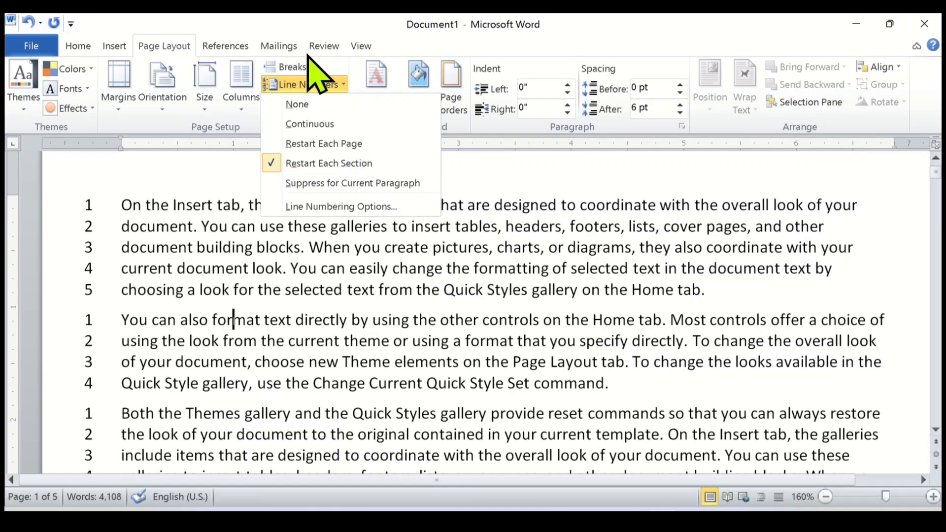
click(201, 314)
drag(110, 316, 616, 384)
click(310, 68)
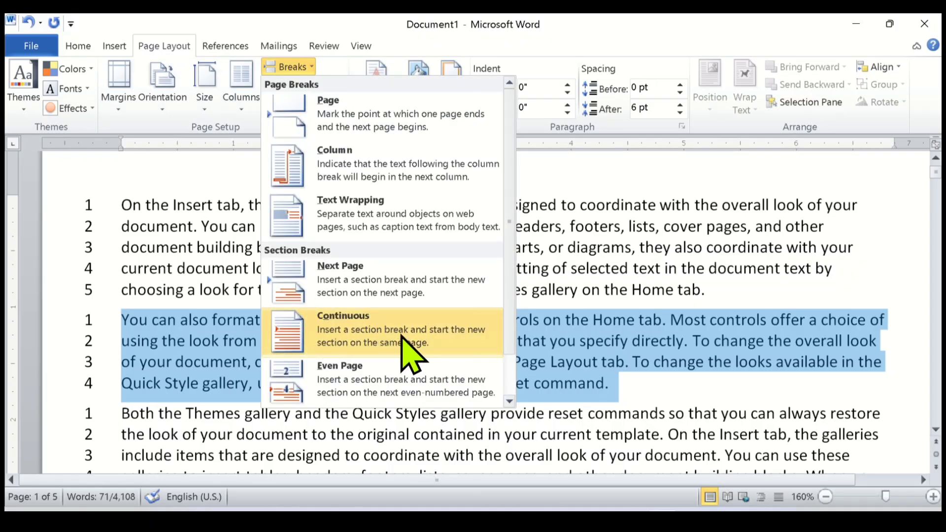
click(377, 325)
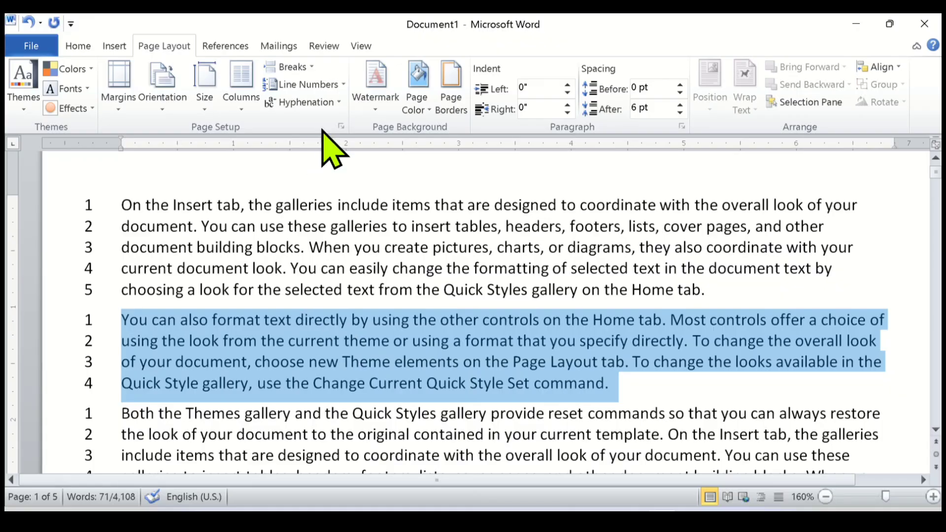
Look at the Suppress for Current Paragraph option without applying it, and clear the selection by placing the cursor in the second paragraph.
click(345, 84)
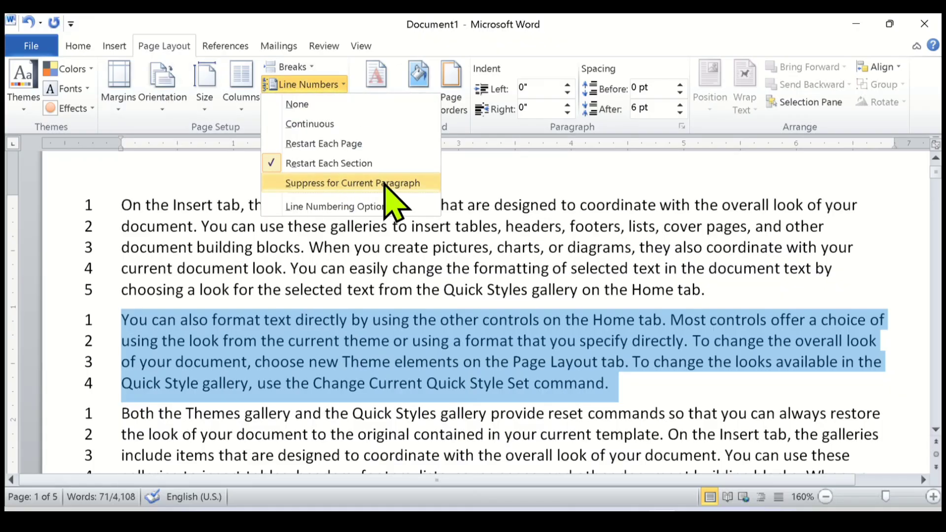
click(306, 348)
scroll(308, 351, down, 1)
click(195, 305)
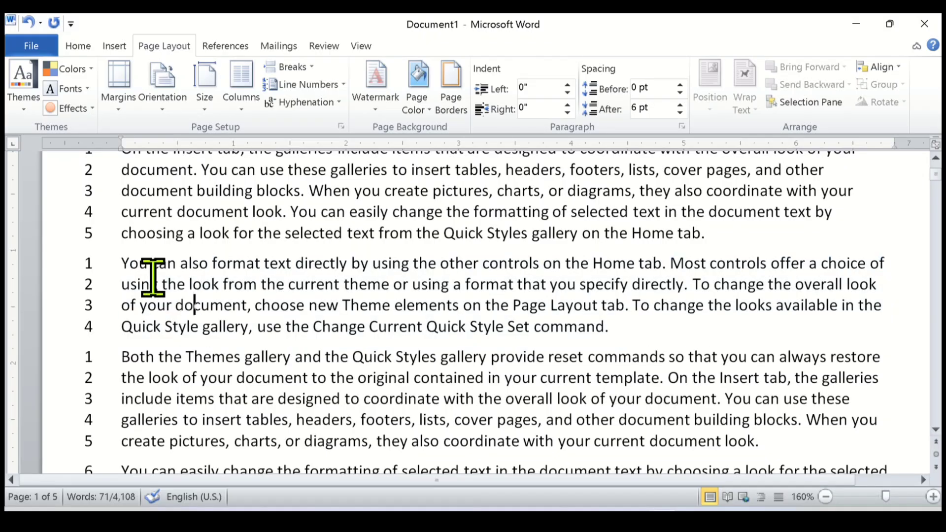
scroll(120, 260, up, 1)
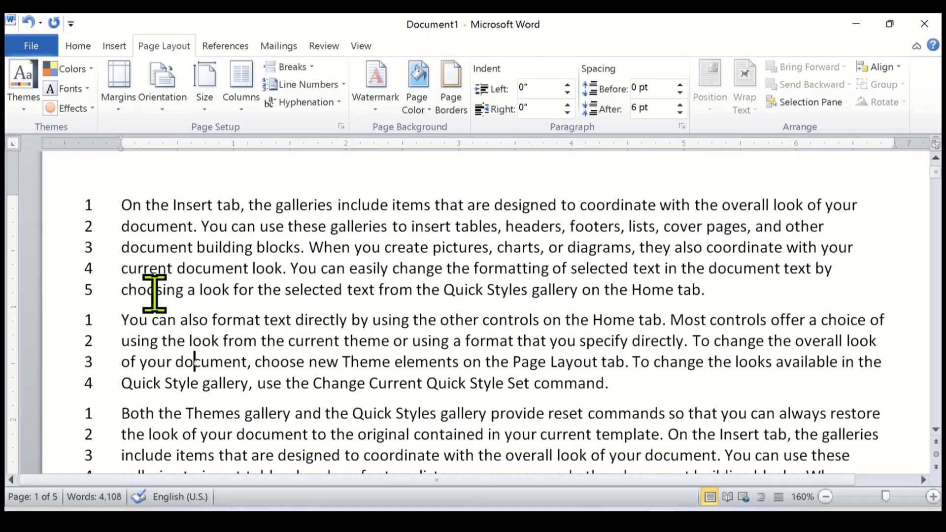
Select the second paragraph and suppress line numbers for it.
drag(122, 321, 613, 384)
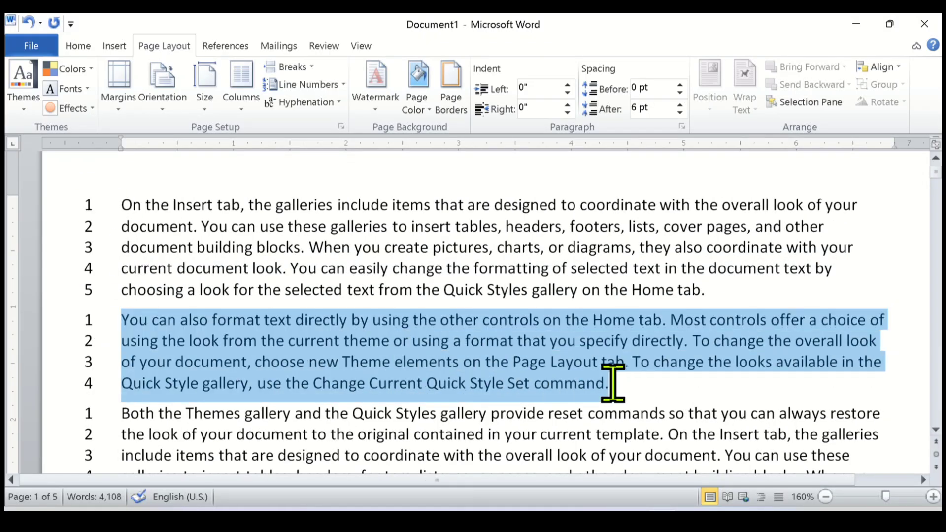
click(344, 84)
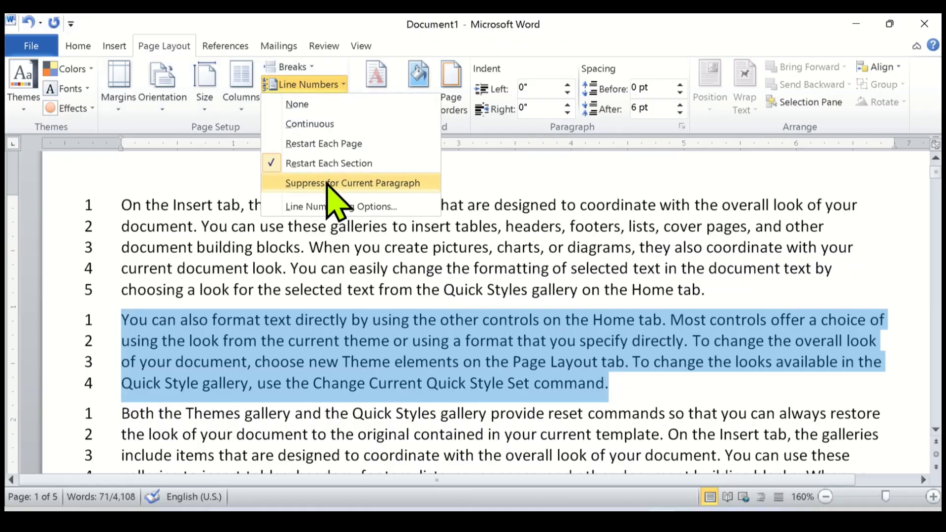
click(396, 188)
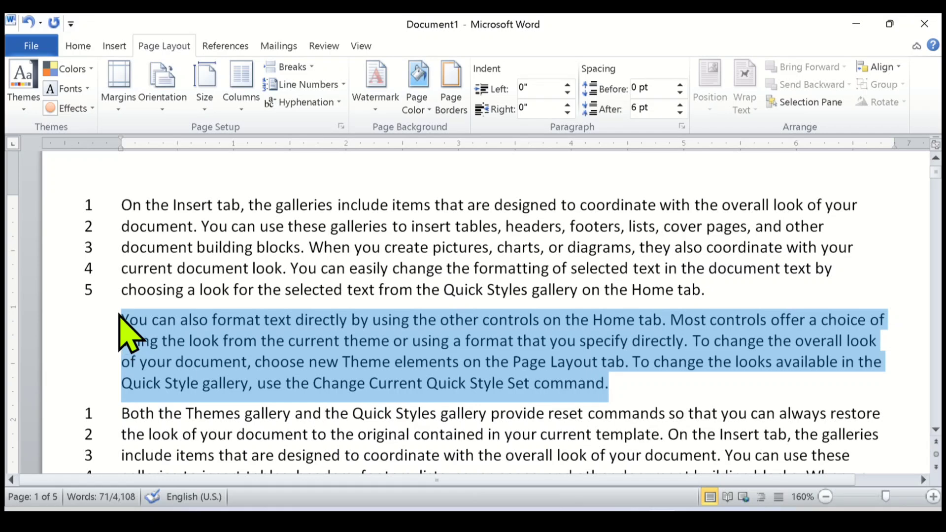
Turn off Suppress for Current Paragraph for the second paragraph, and view the line numbering choices without picking another.
click(341, 87)
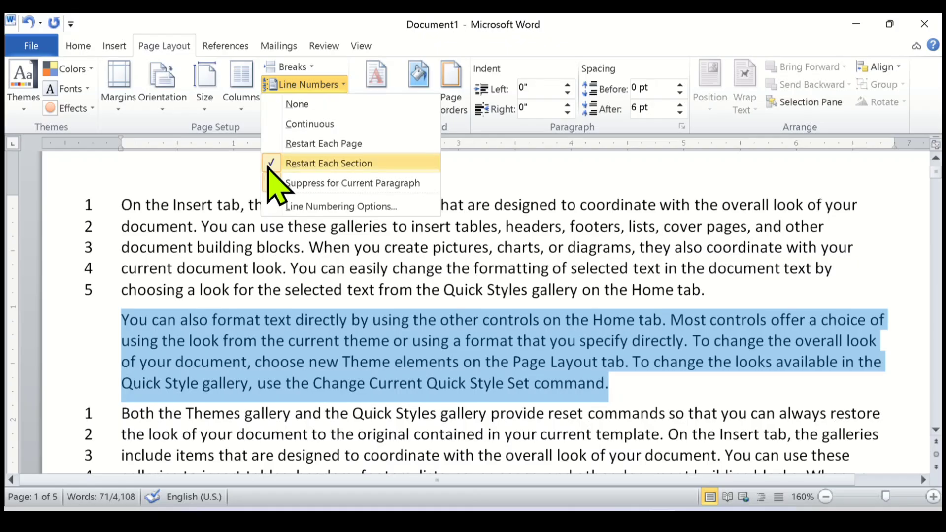
click(328, 183)
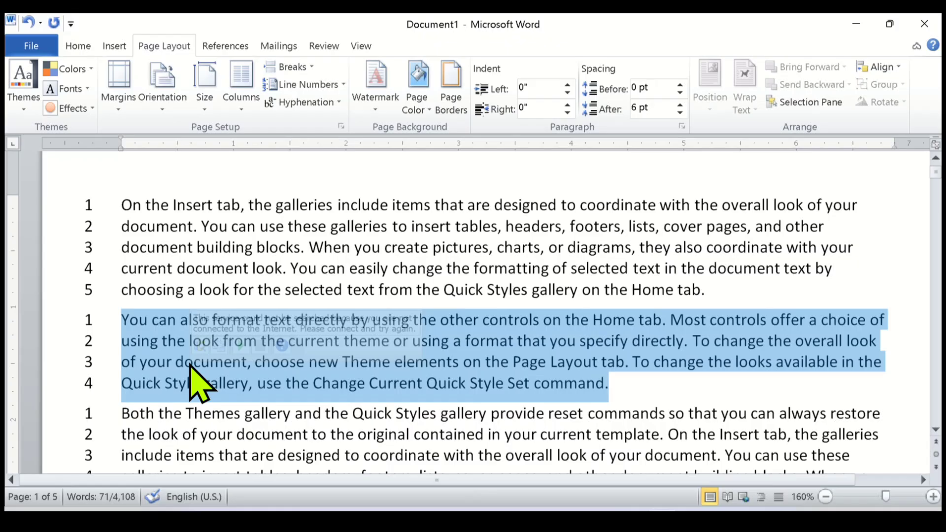
click(306, 84)
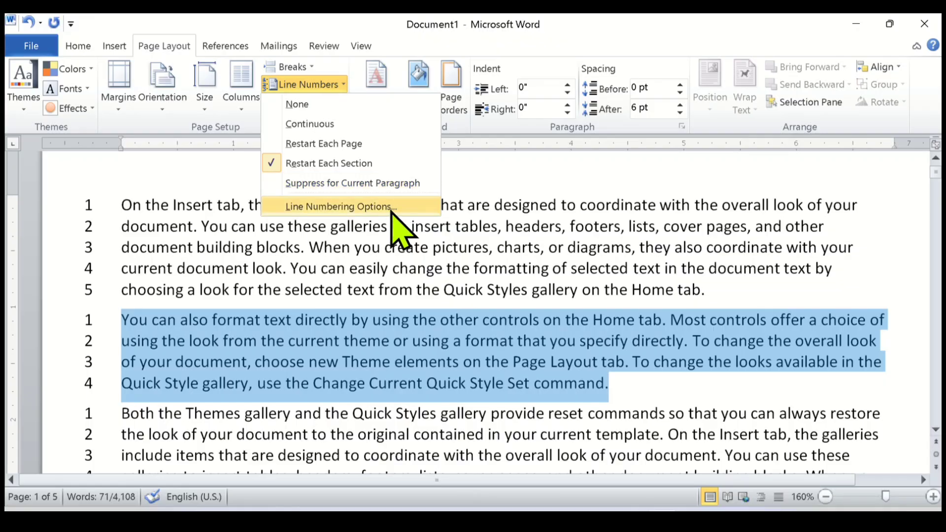
click(113, 307)
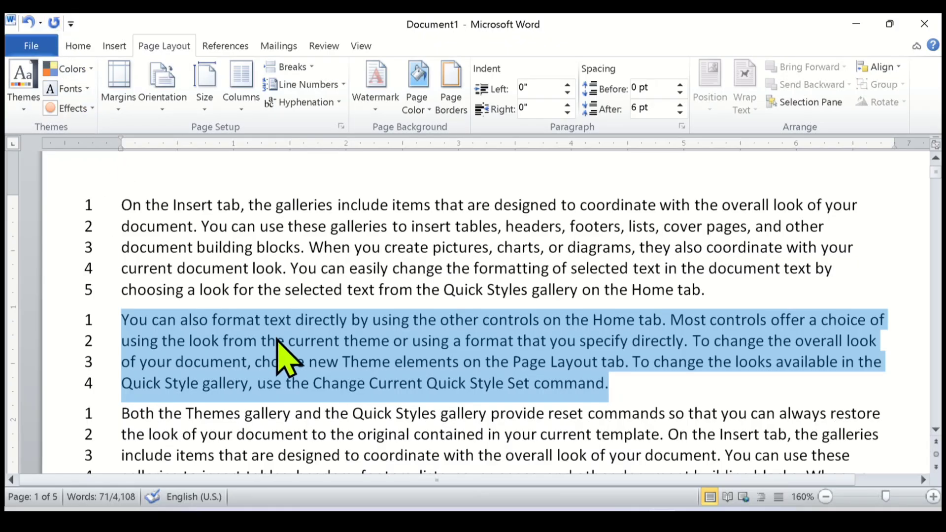
Undo the last changes around the second paragraph until numbering runs continuously through the document, and return to its beginning.
key(ctrl+z)
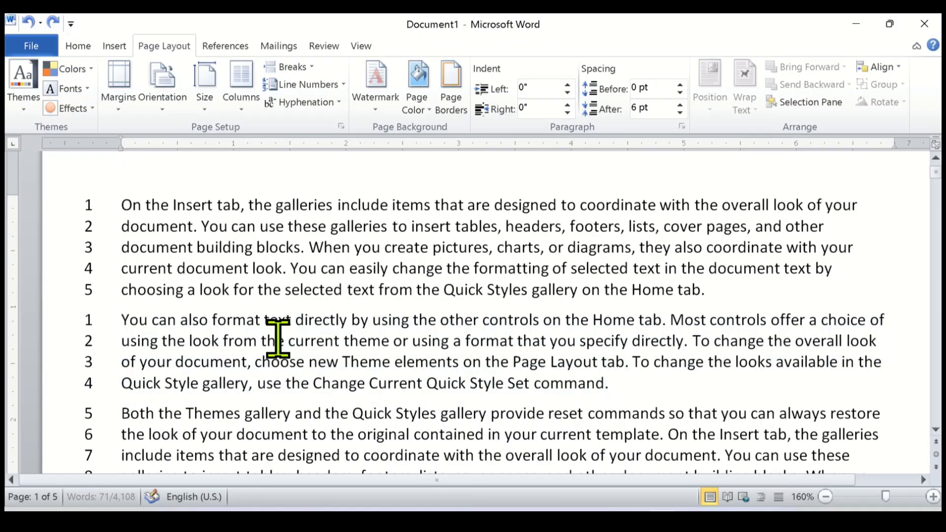
key(ctrl+z)
key(ctrl+End)
scroll(278, 342, up, 7)
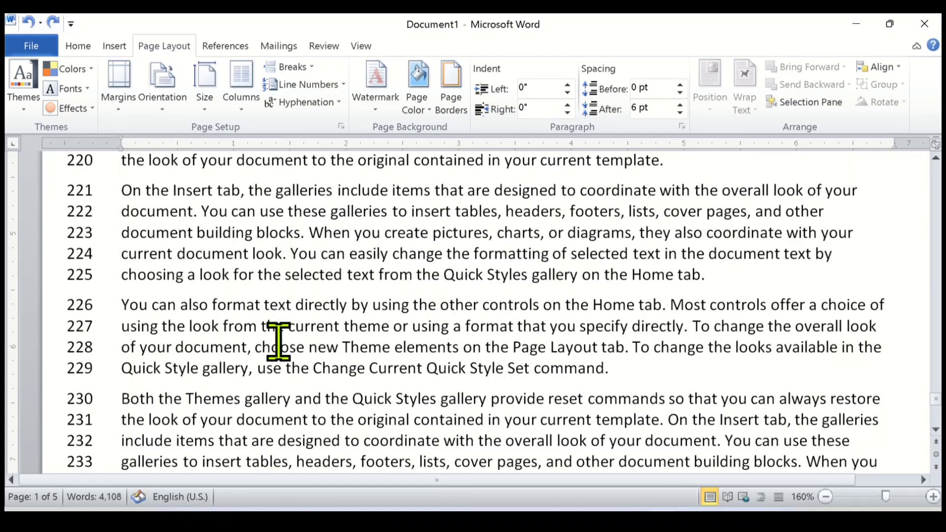
drag(939, 390, 940, 95)
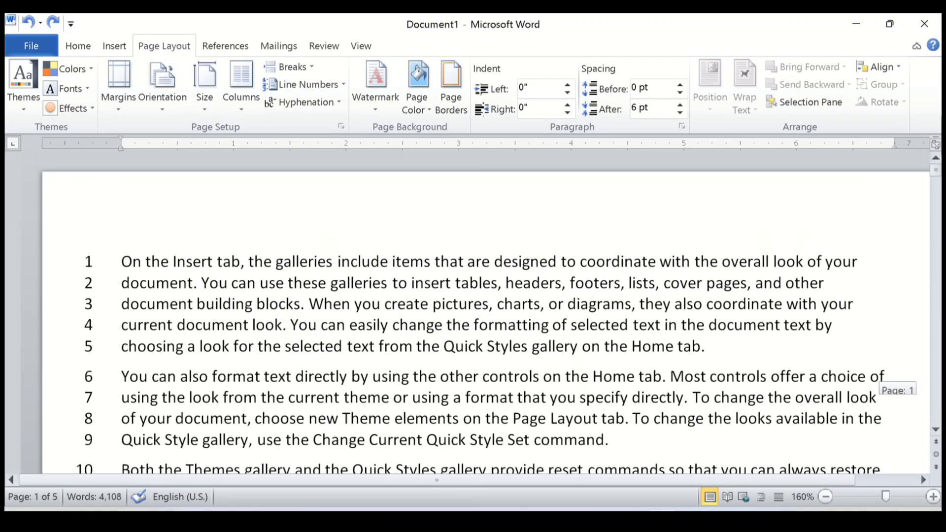
View the line numbering choices without picking another, and place the cursor at the start of the first paragraph.
click(313, 85)
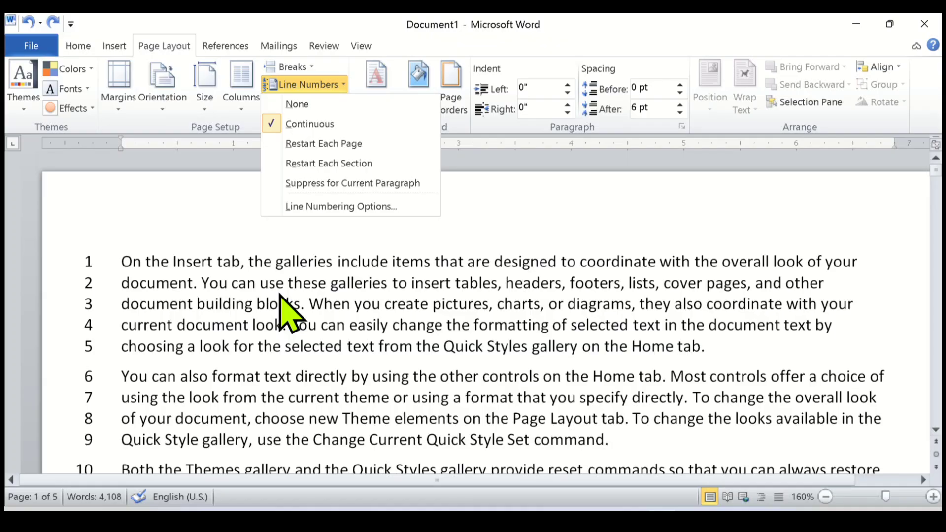
click(120, 262)
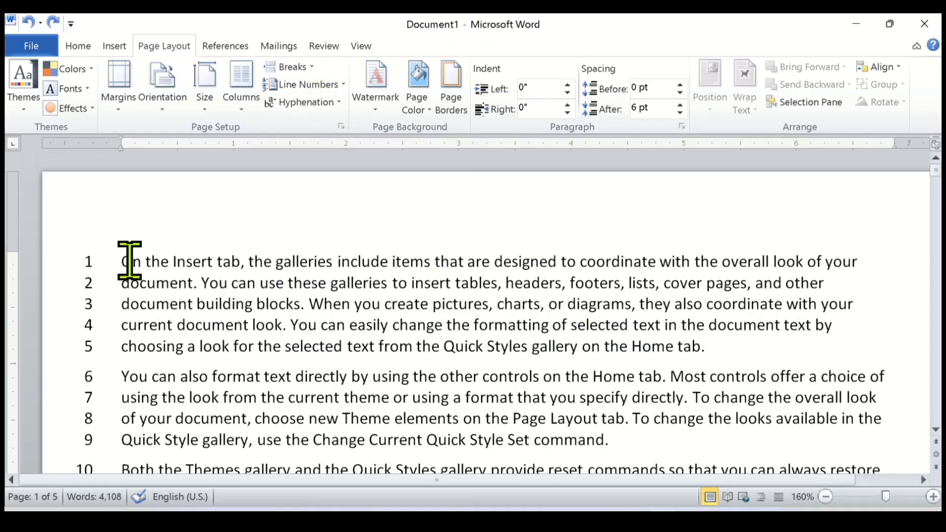
scroll(136, 317, down, 2)
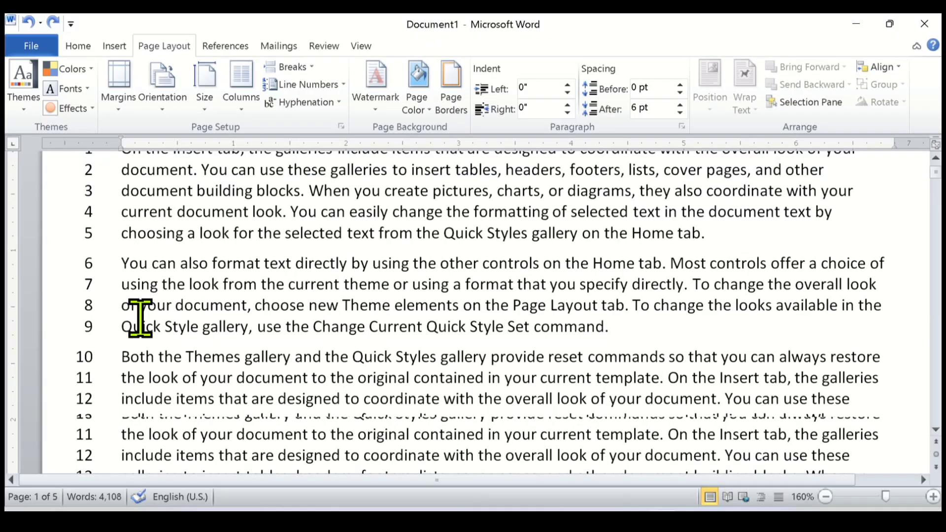
scroll(135, 317, up, 1)
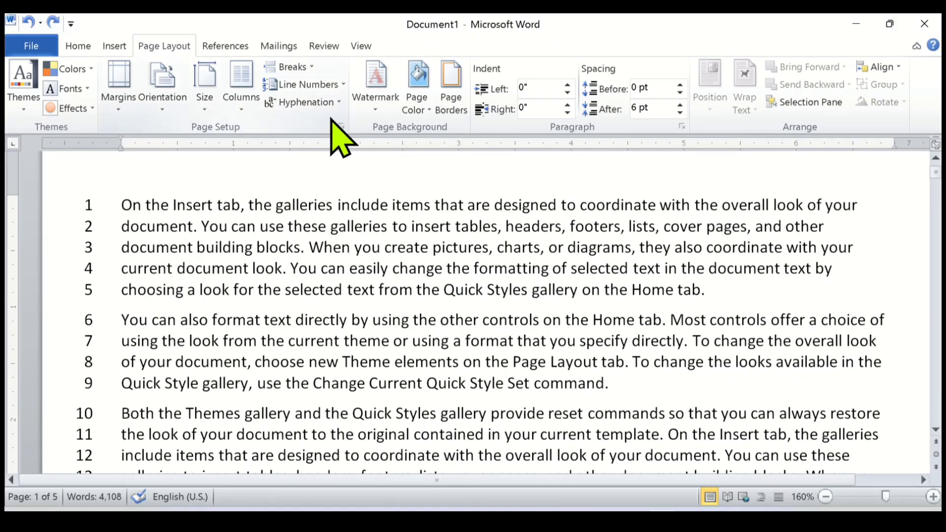
Set the whole document's line numbering to start at 5 through the line numbering options.
click(343, 85)
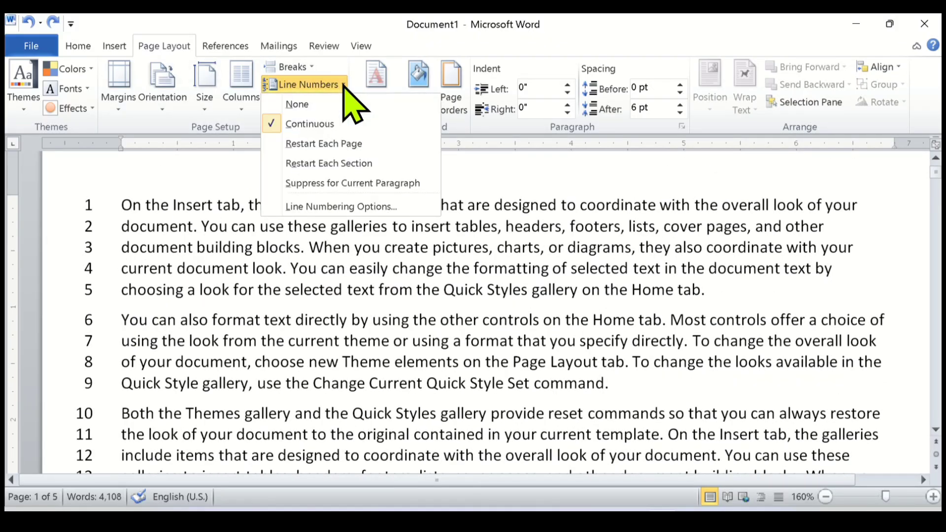
click(365, 207)
drag(406, 107, 403, 69)
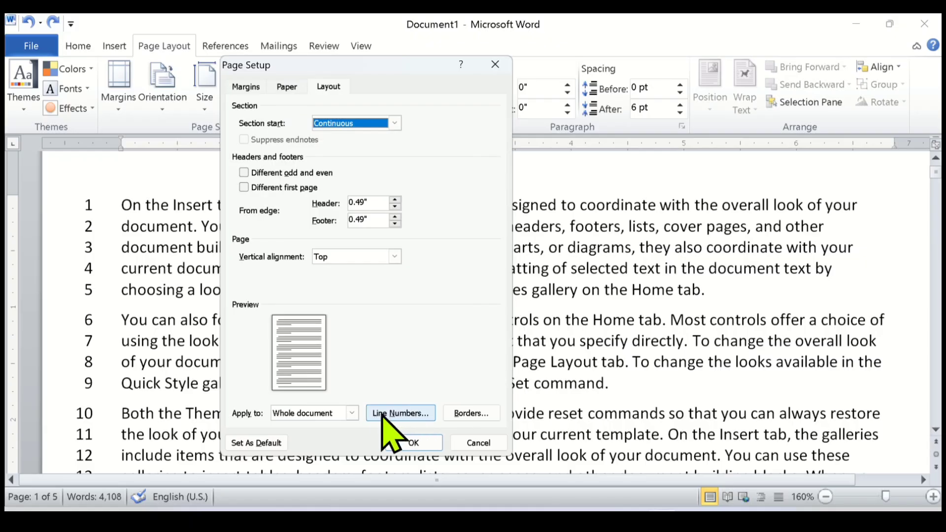
click(401, 415)
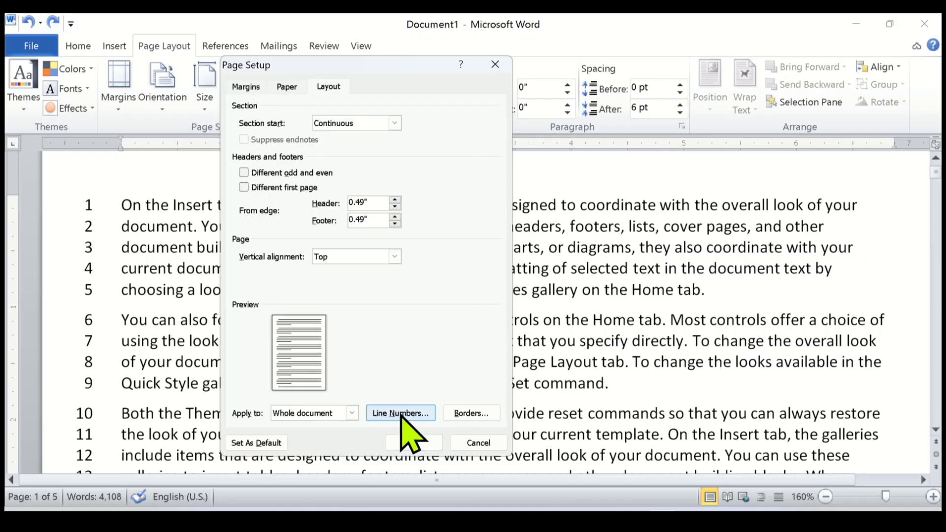
drag(338, 126, 416, 130)
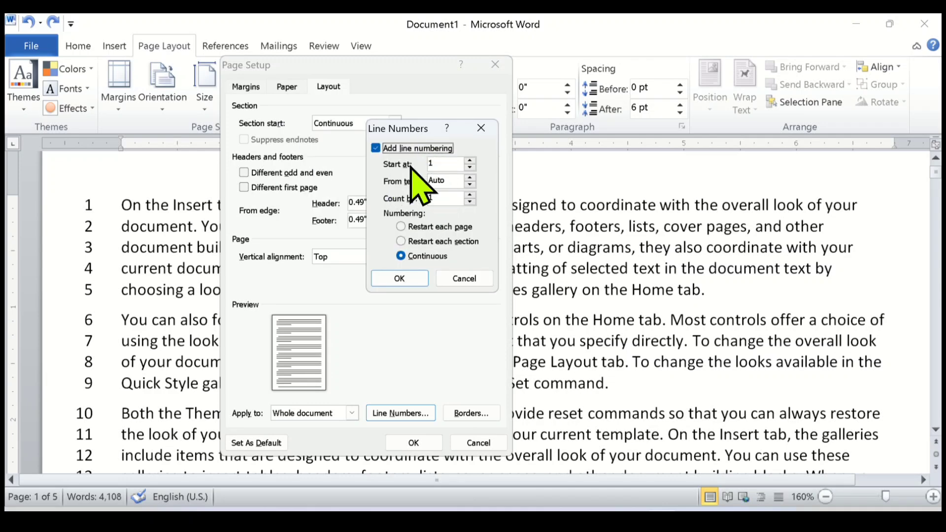
click(454, 165)
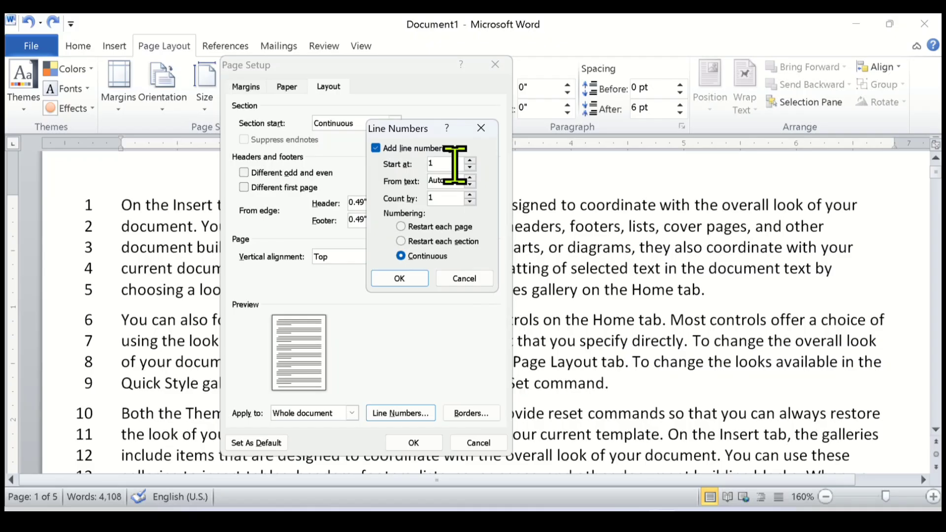
click(469, 161)
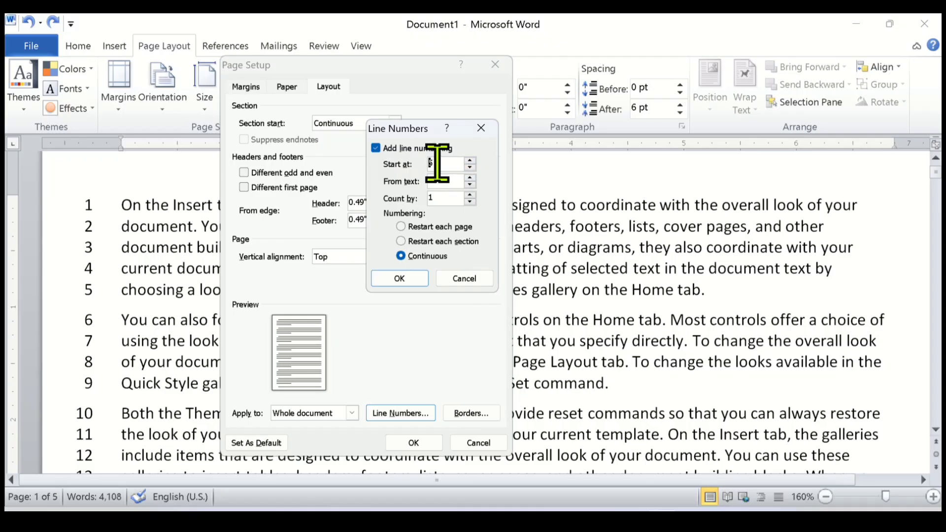
click(444, 197)
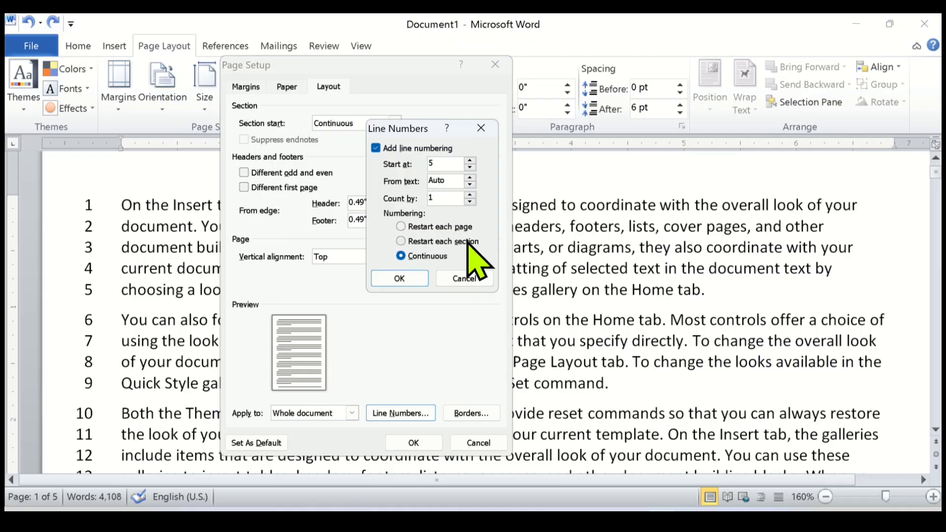
click(397, 279)
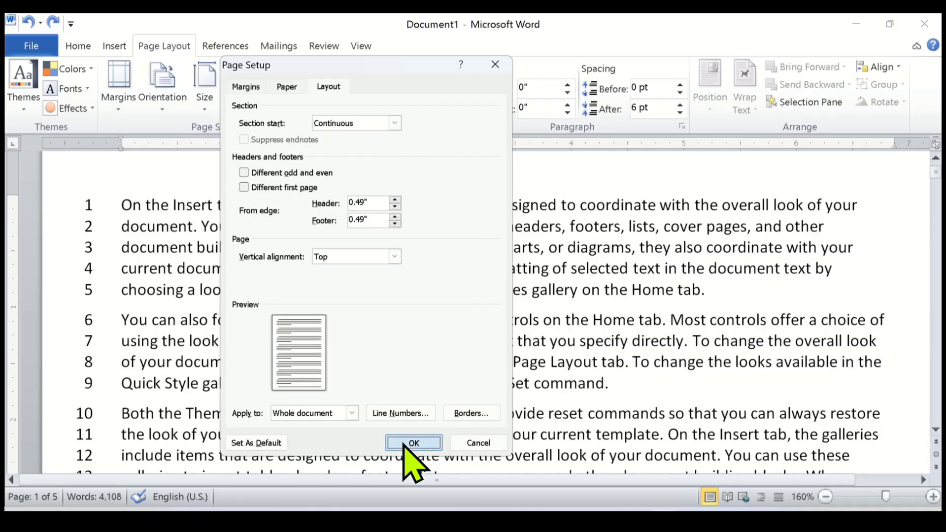
click(412, 442)
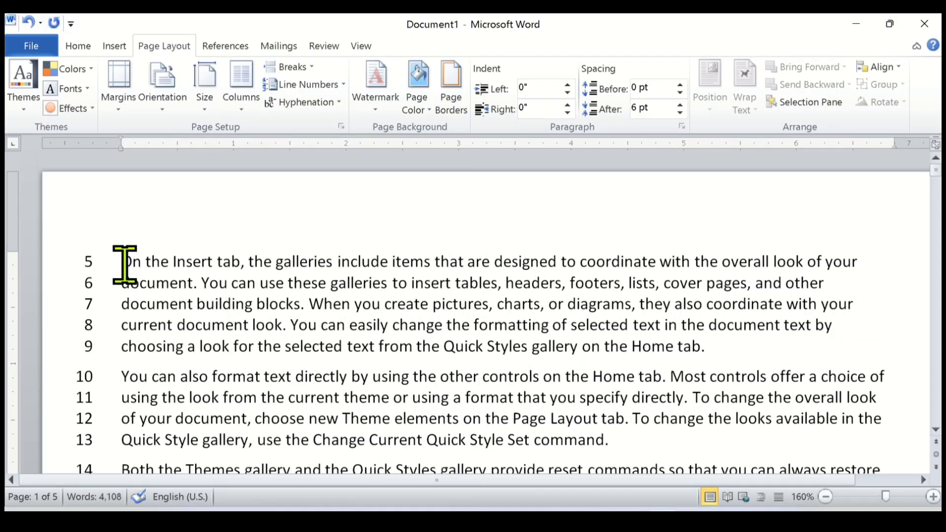
drag(121, 260, 222, 262)
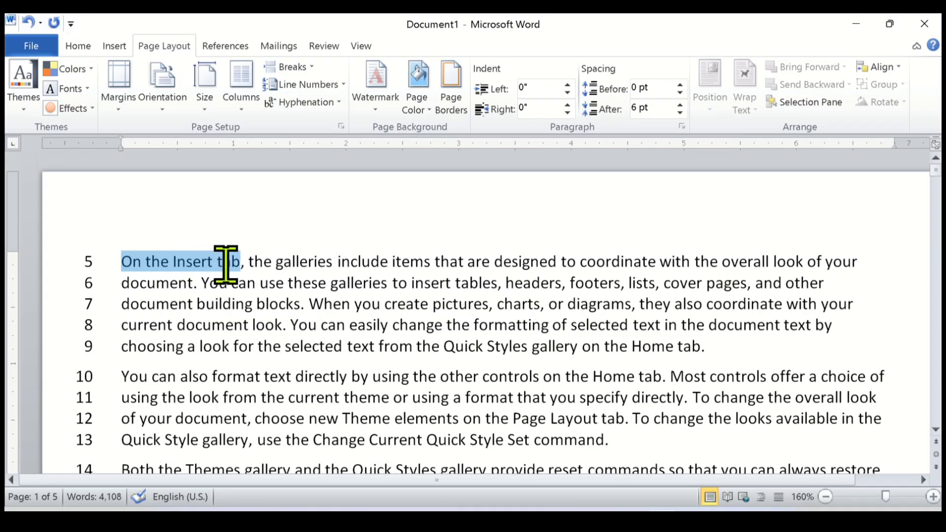
click(109, 261)
click(163, 320)
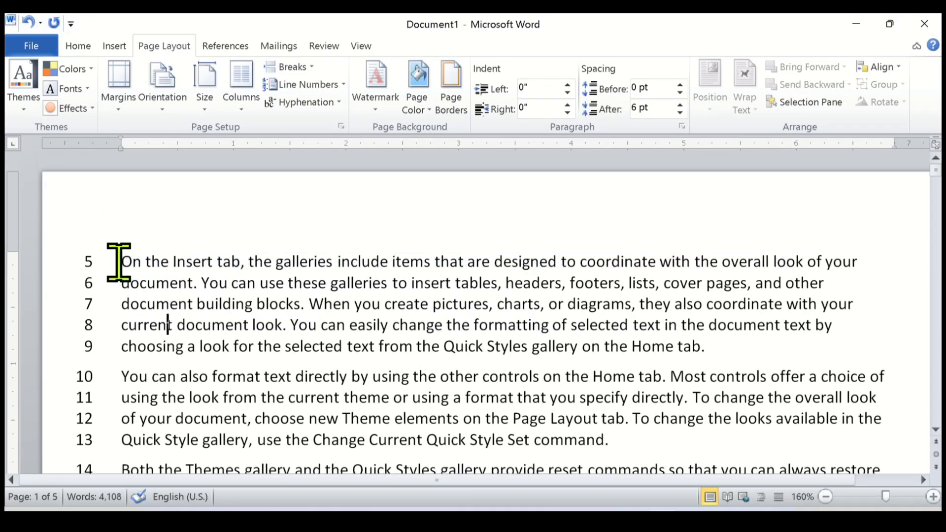
mouse_move(170, 259)
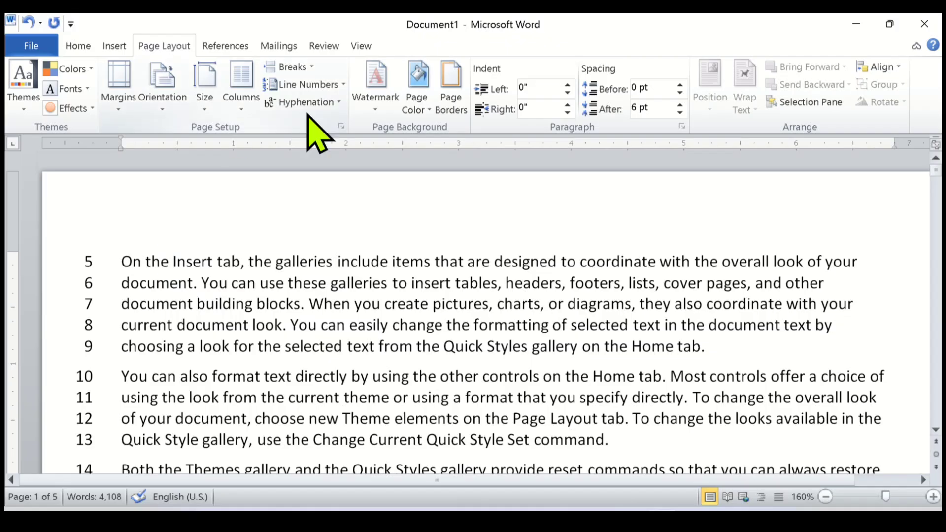
Set the whole document's line numbering to start at 1 in the line numbering options.
click(343, 85)
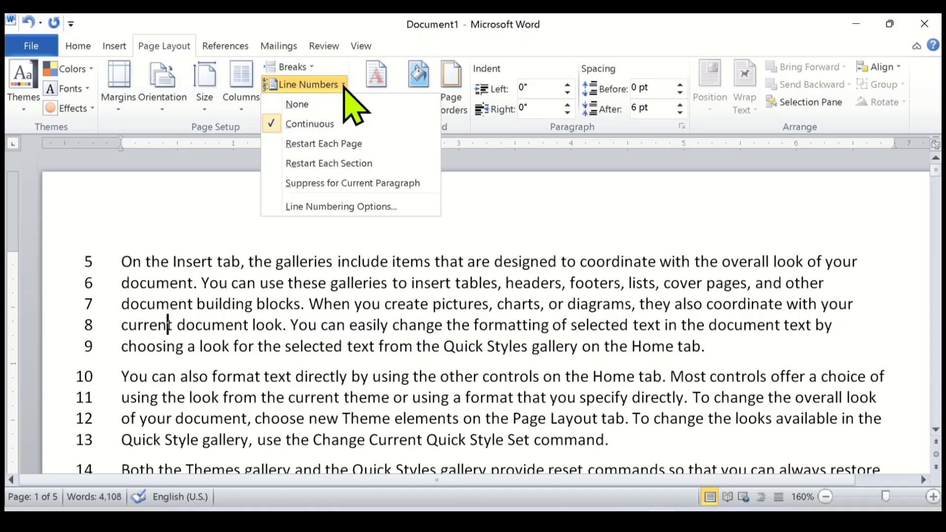
click(342, 206)
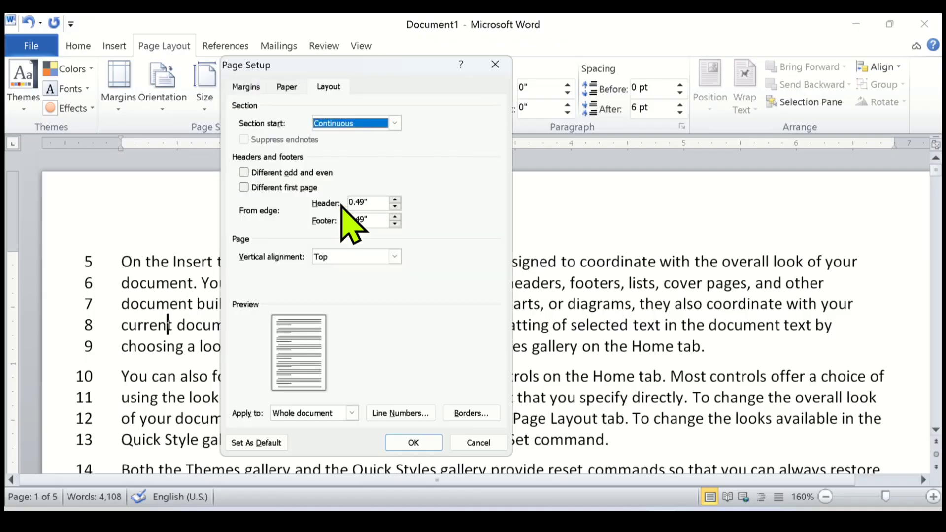
click(378, 416)
click(424, 148)
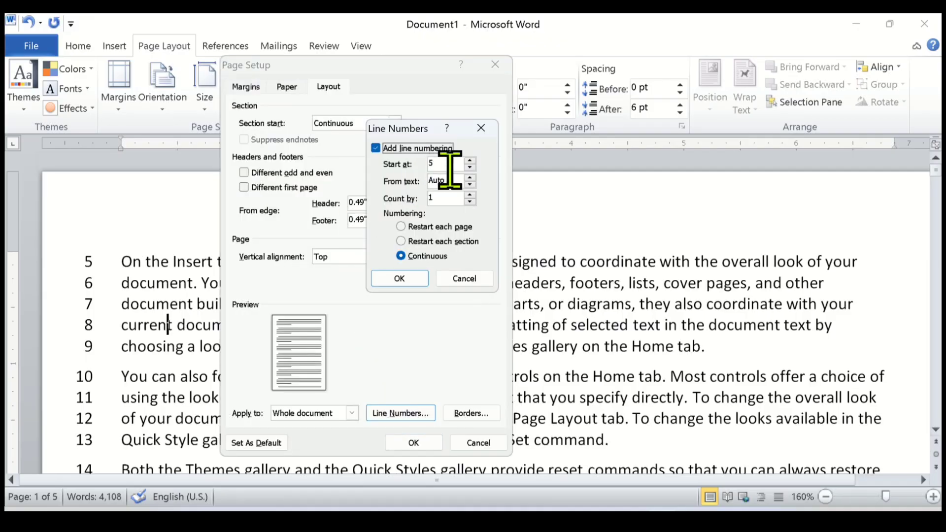
key(Tab)
text(5)
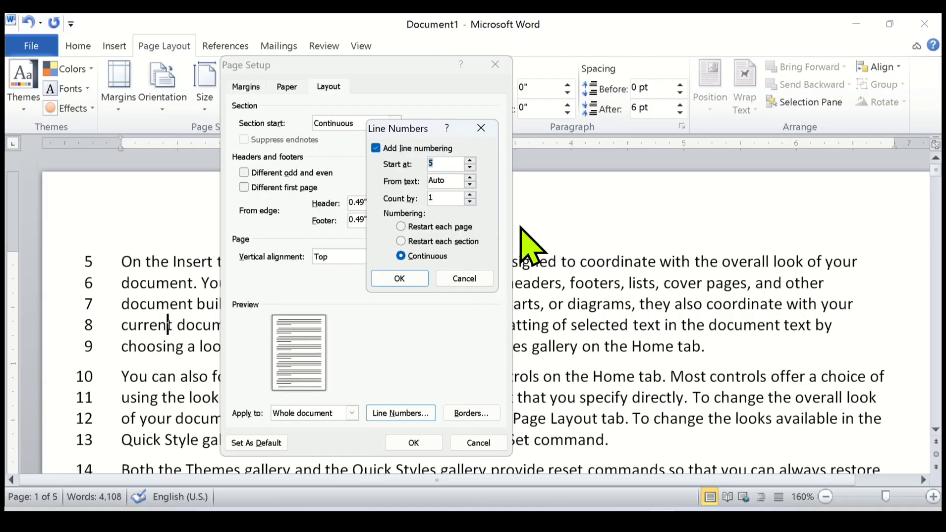
key(BackSpace)
text(1)
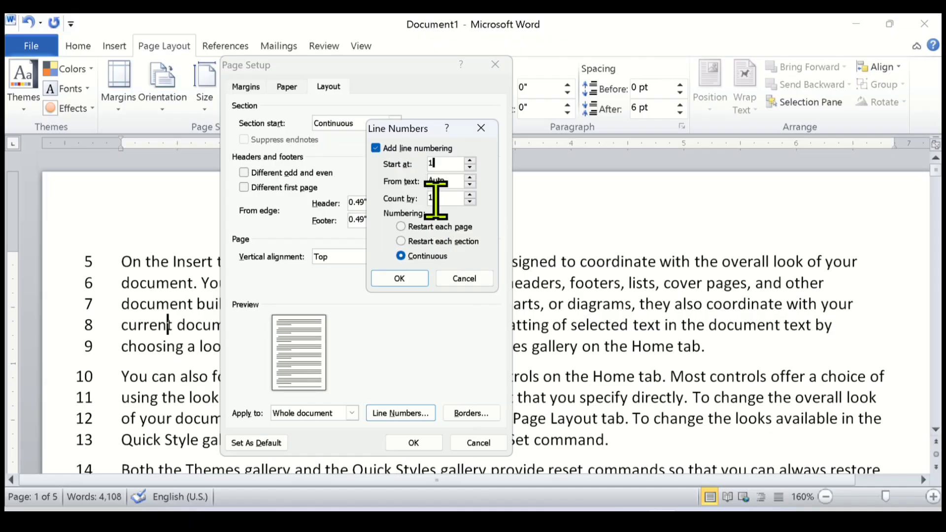
click(399, 279)
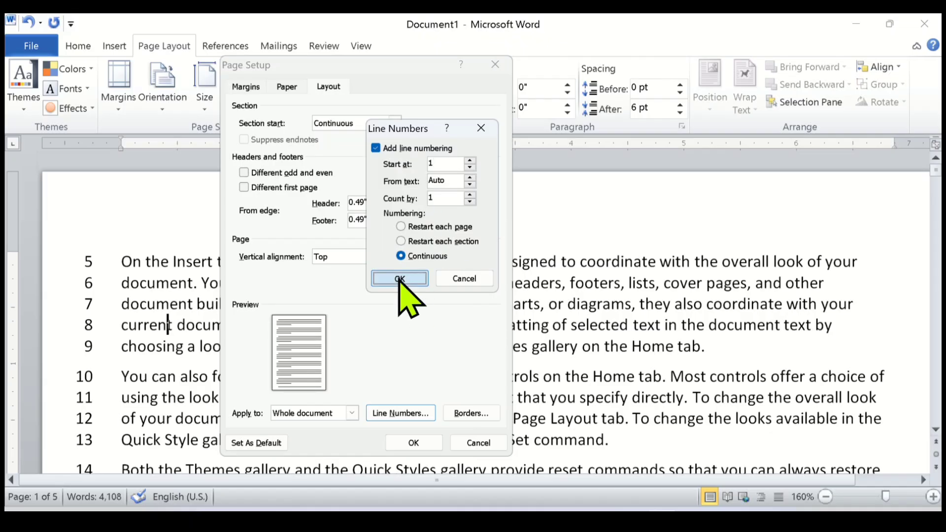
click(408, 442)
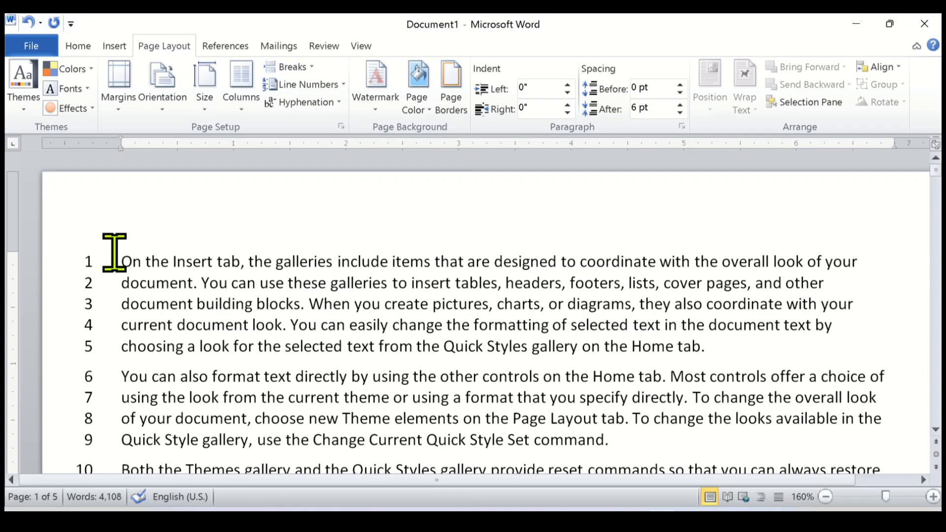
Place the cursor at the start of the first paragraph and turn off line numbering by choosing None.
drag(114, 261, 714, 323)
click(718, 345)
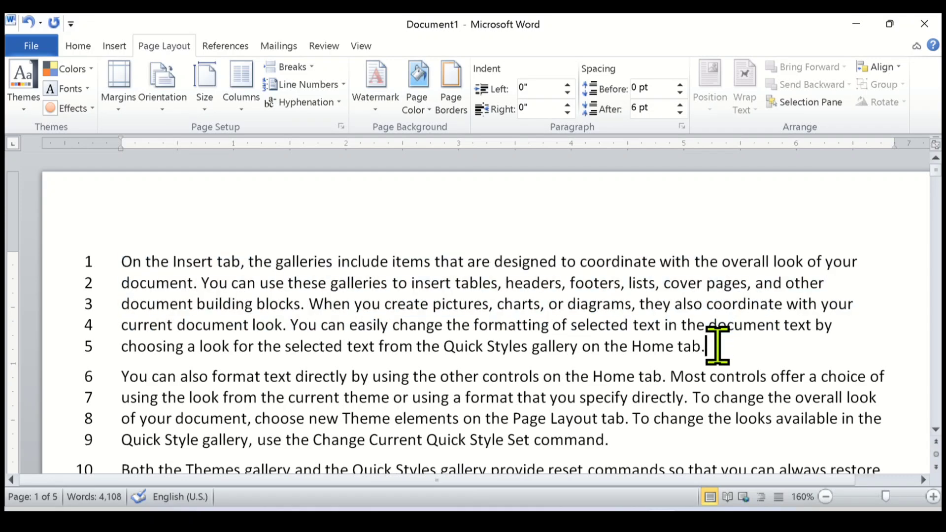
click(115, 262)
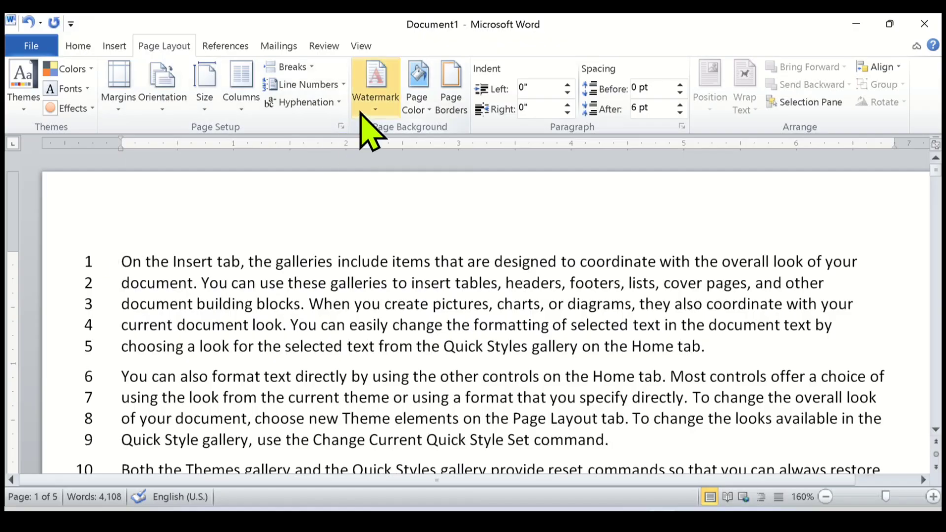
click(344, 84)
click(345, 82)
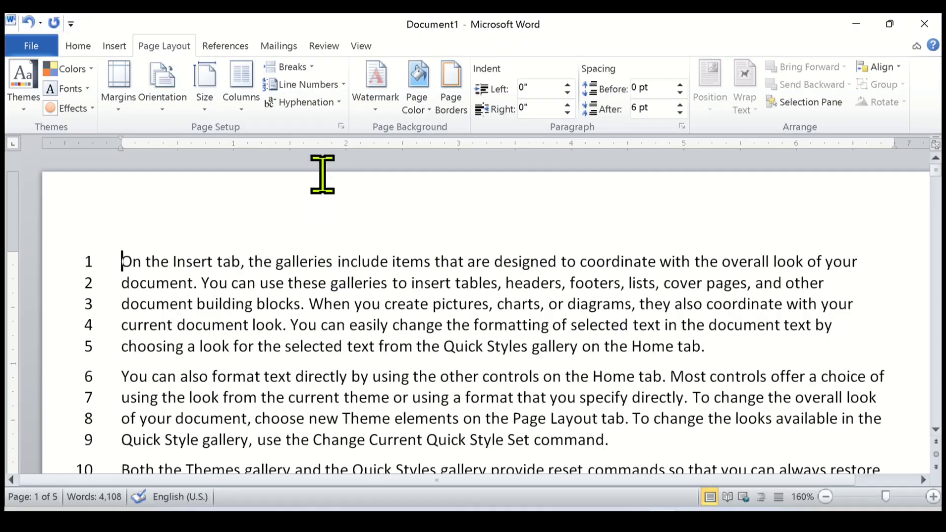
click(343, 87)
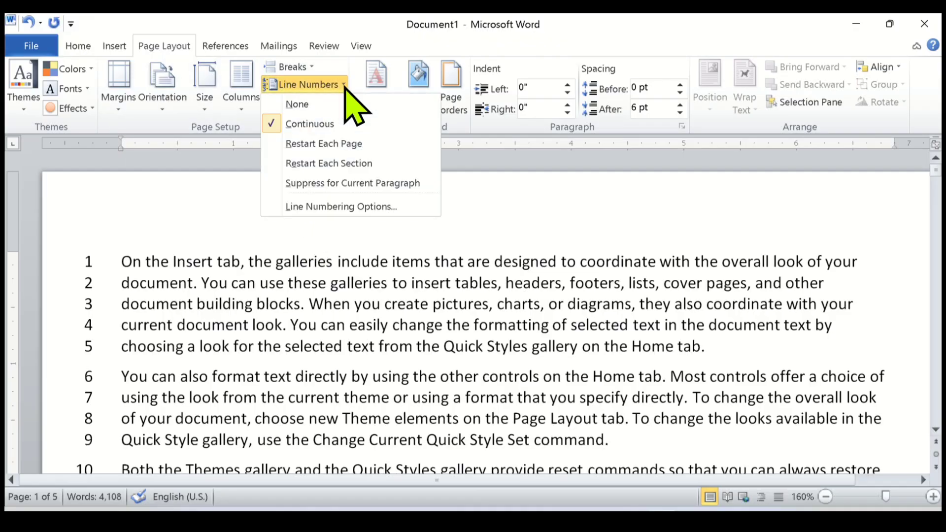
click(339, 104)
Check the first page's text for line numbers, and view the hyphenation choices without picking one.
scroll(212, 359, down, 10)
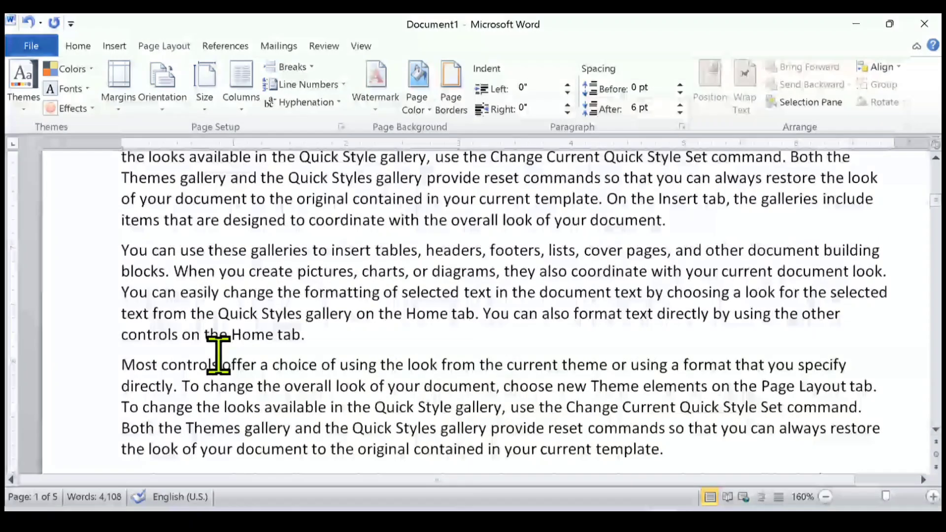
scroll(218, 354, down, 3)
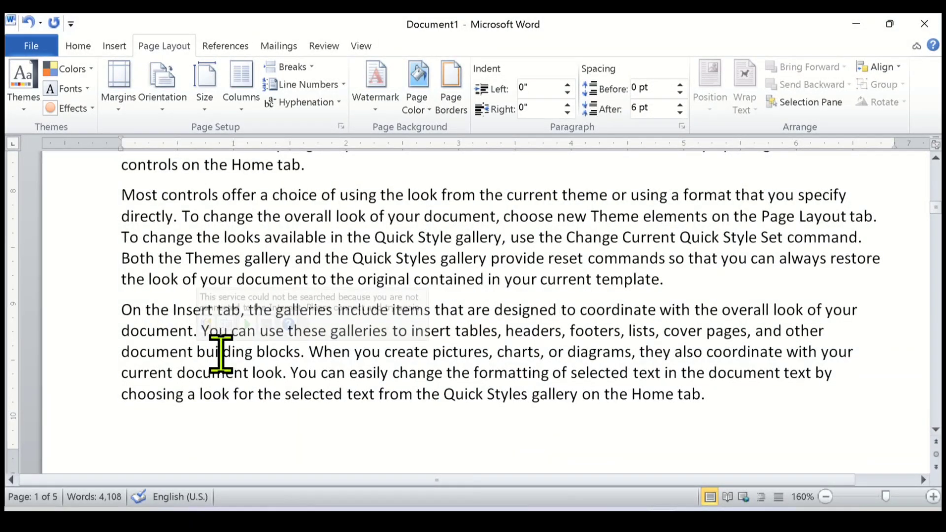
scroll(220, 353, up, 4)
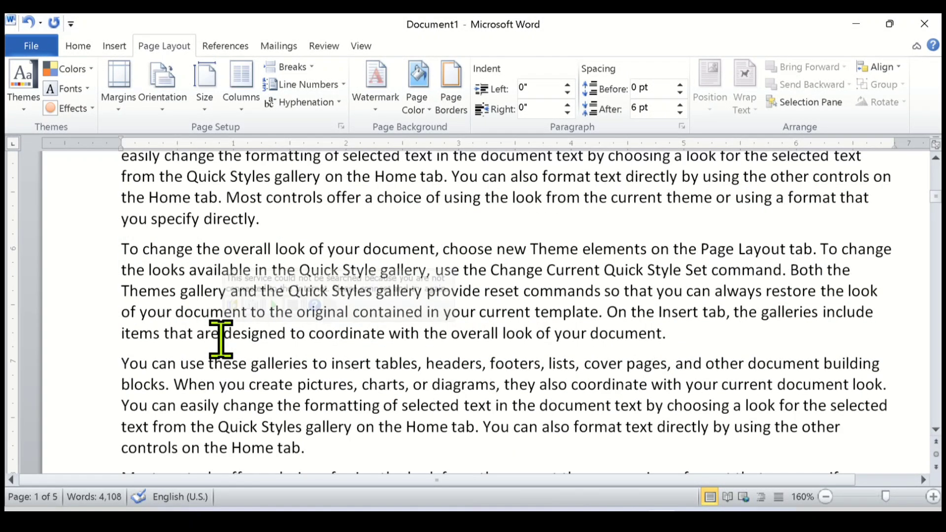
scroll(221, 340, up, 5)
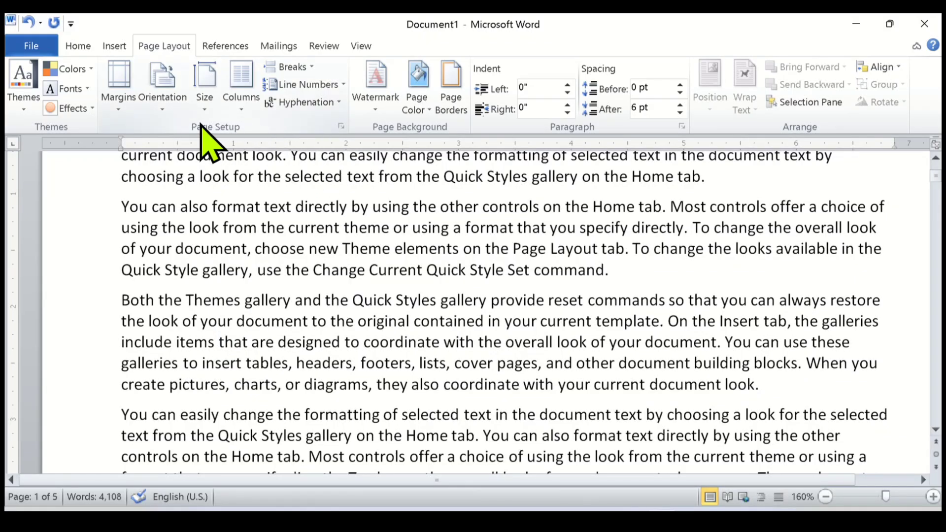
click(339, 102)
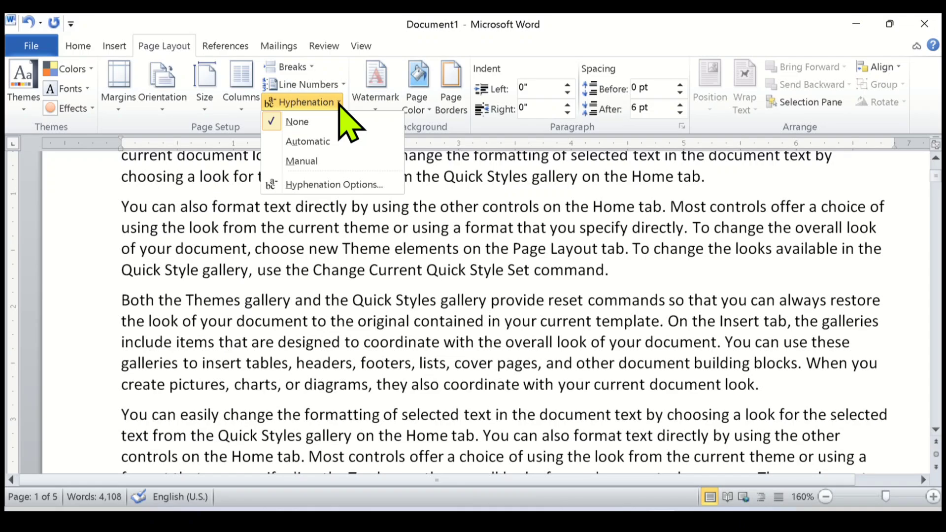
click(340, 104)
click(339, 104)
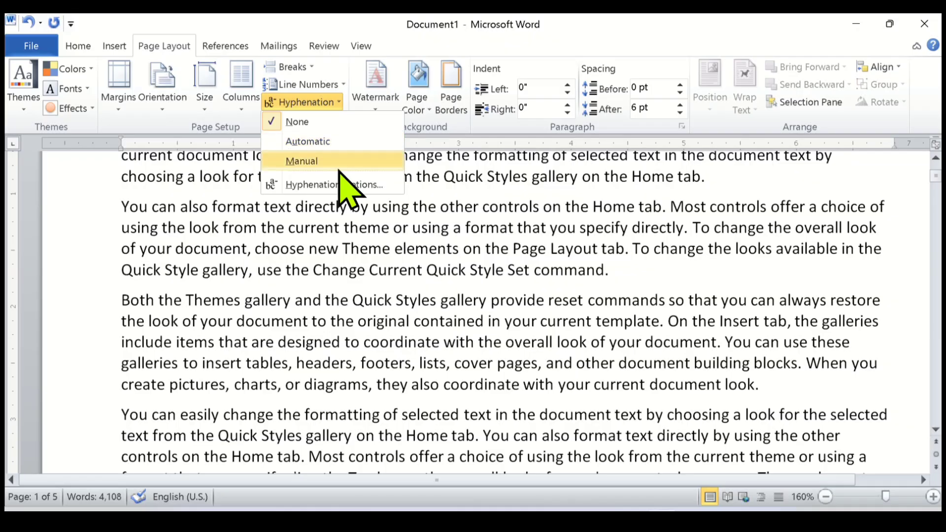
click(235, 270)
scroll(279, 280, up, 3)
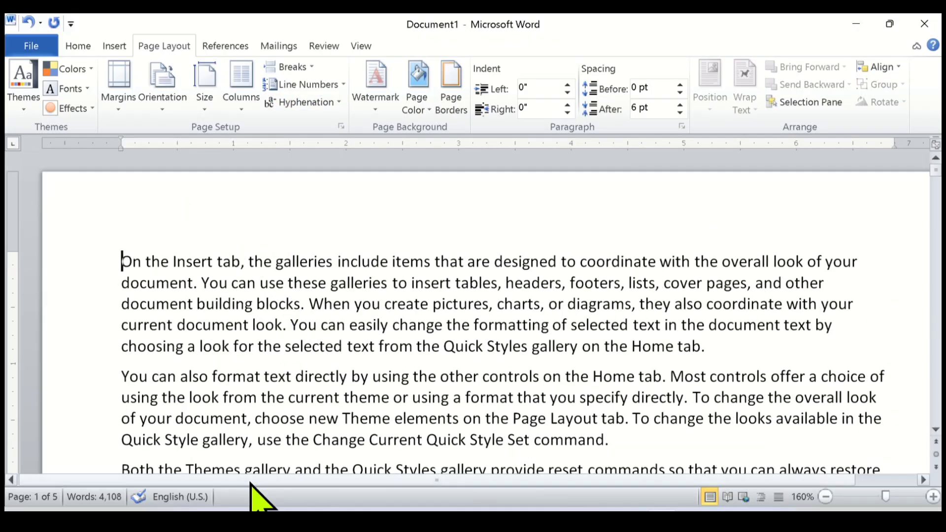
Examine the ragged line endings of the opening paragraphs, and justify the text of the whole document.
drag(251, 482, 295, 483)
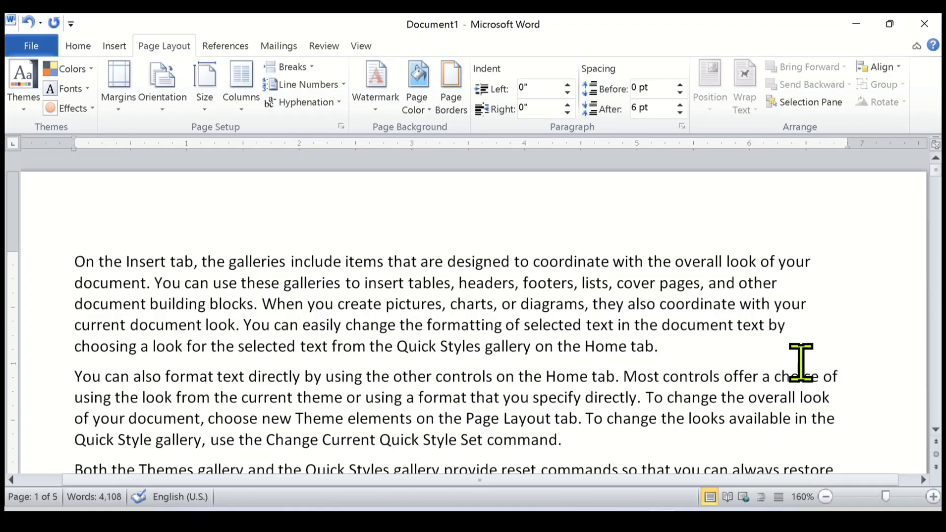
scroll(803, 363, down, 1)
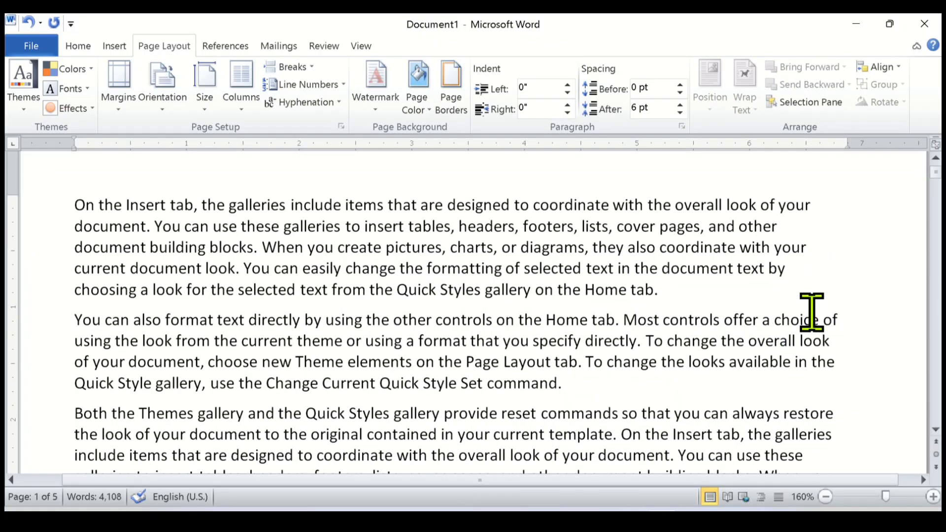
scroll(767, 349, down, 1)
scroll(767, 349, down, 2)
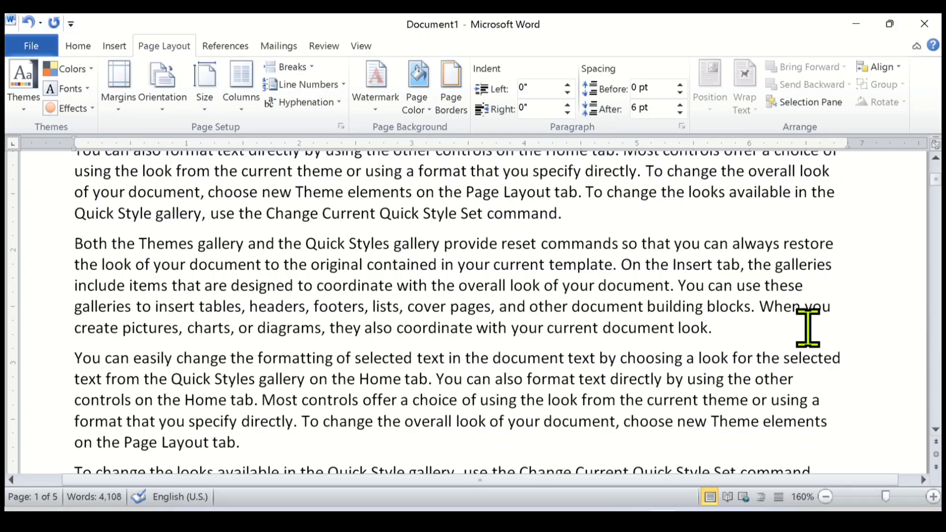
scroll(332, 347, up, 4)
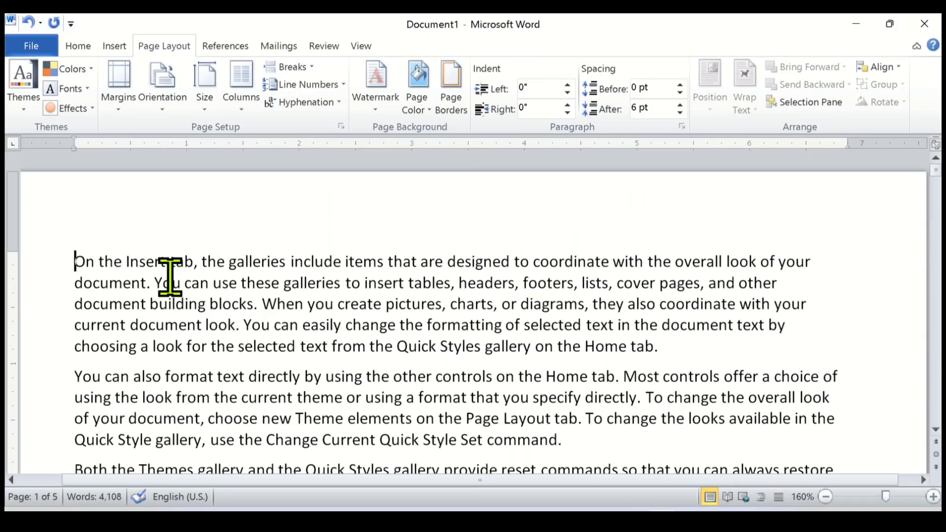
mouse_move(170, 276)
key(ctrl+a)
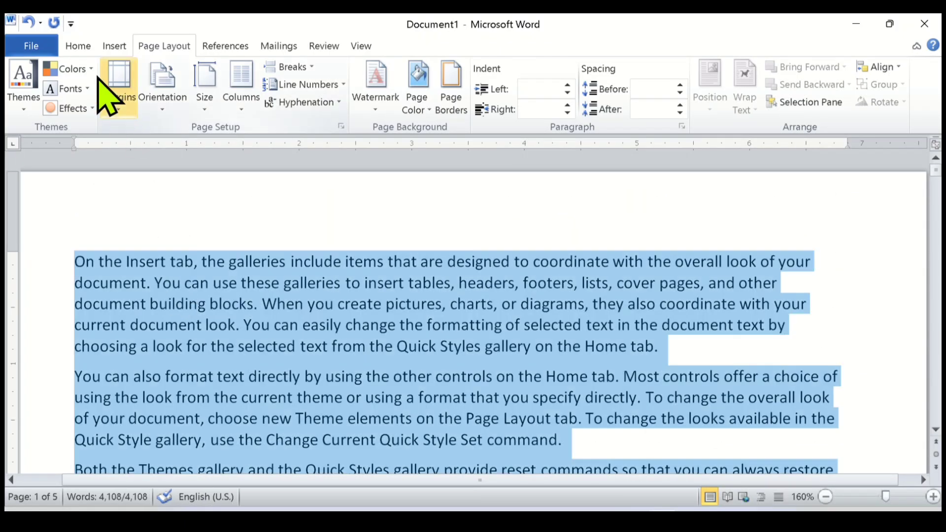
click(78, 45)
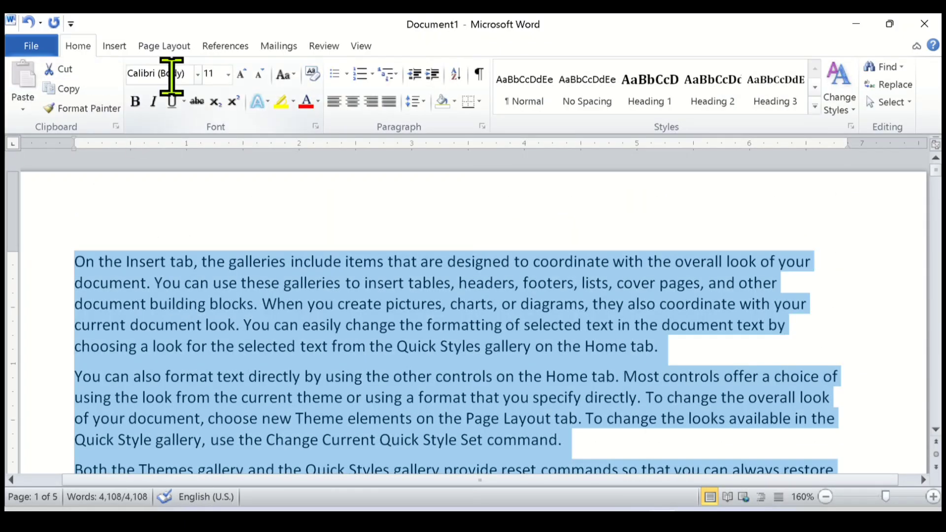
click(390, 101)
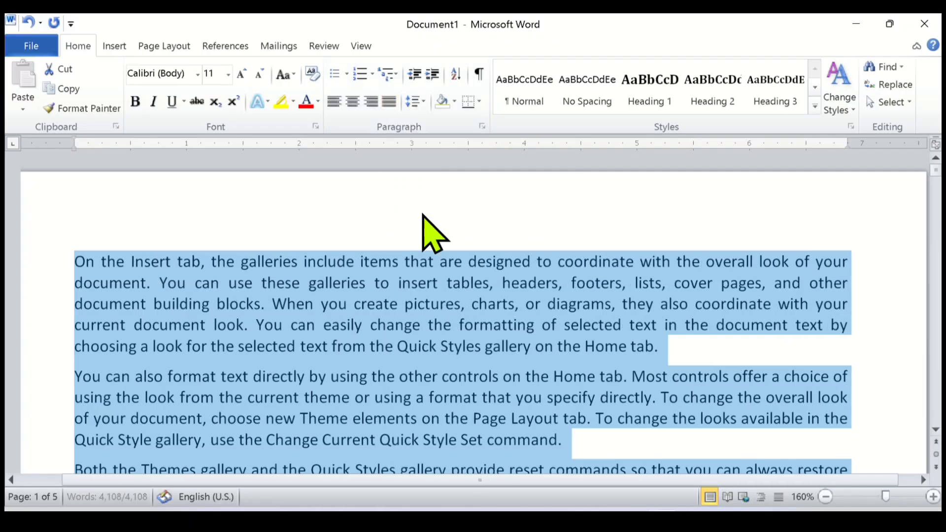
click(722, 332)
scroll(759, 382, down, 4)
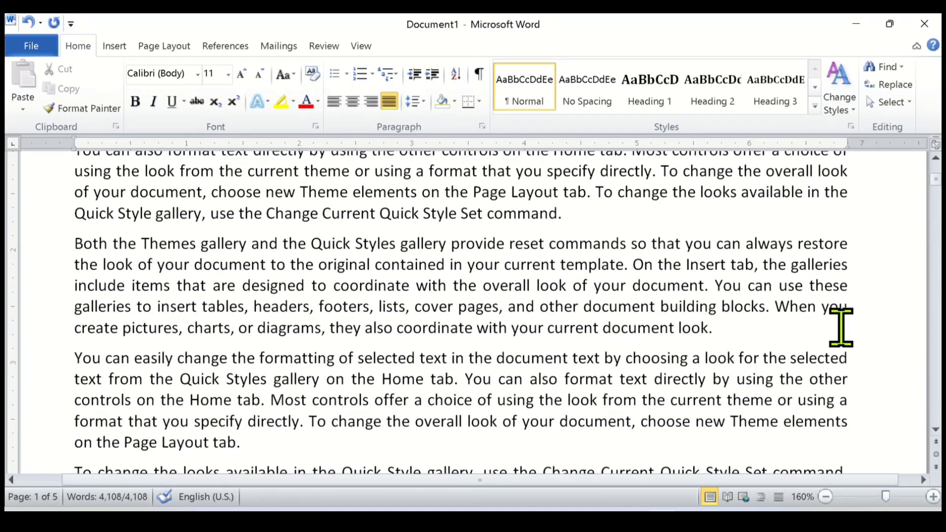
Split the word "selected" in the fourth paragraph's first line after "sele" with a manual hyphen and a paragraph break.
scroll(809, 385, down, 2)
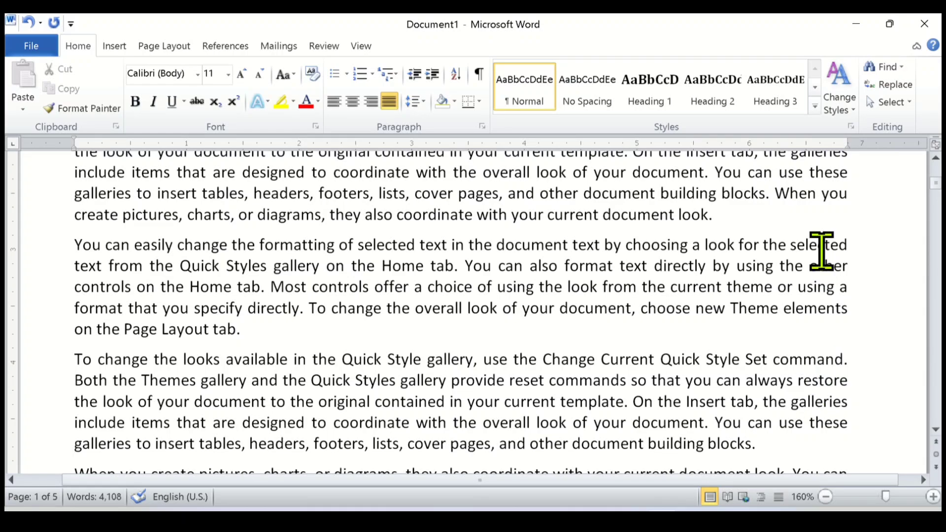
click(822, 252)
drag(818, 246, 870, 413)
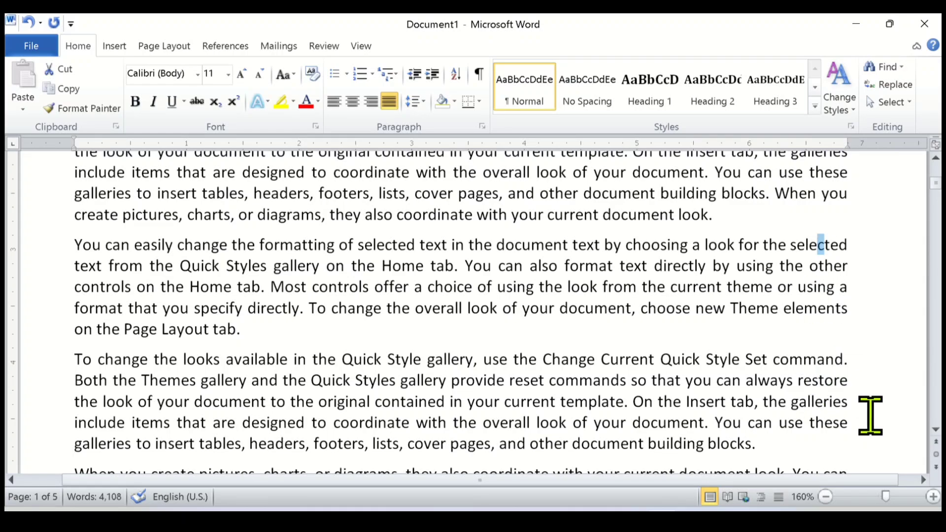
click(819, 246)
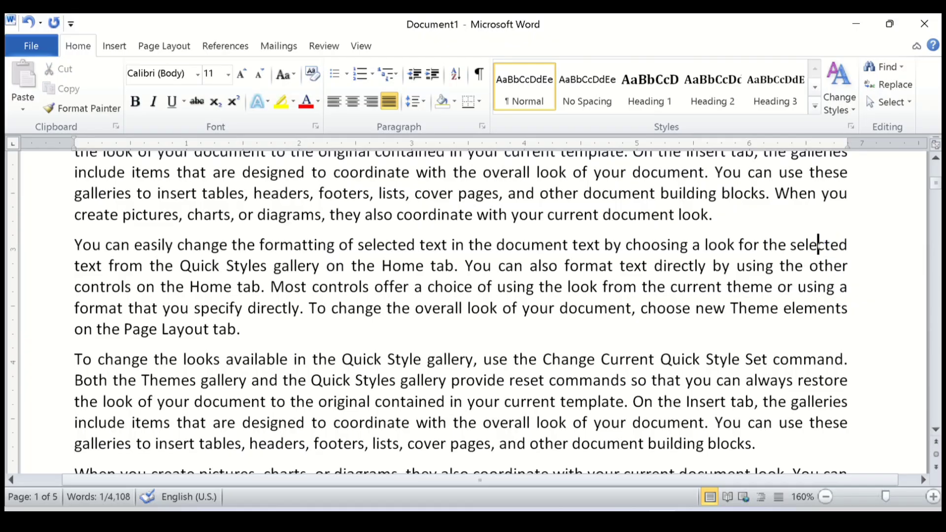
text(-)
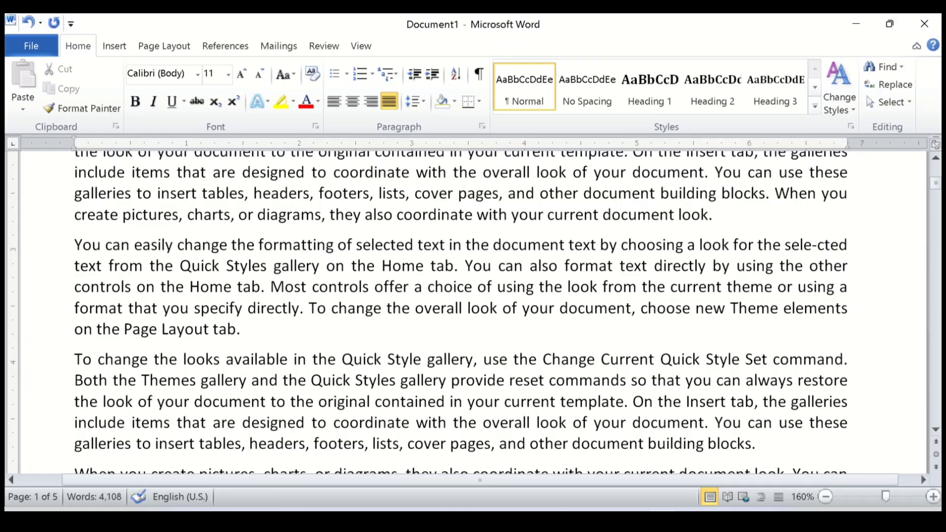
key(Return)
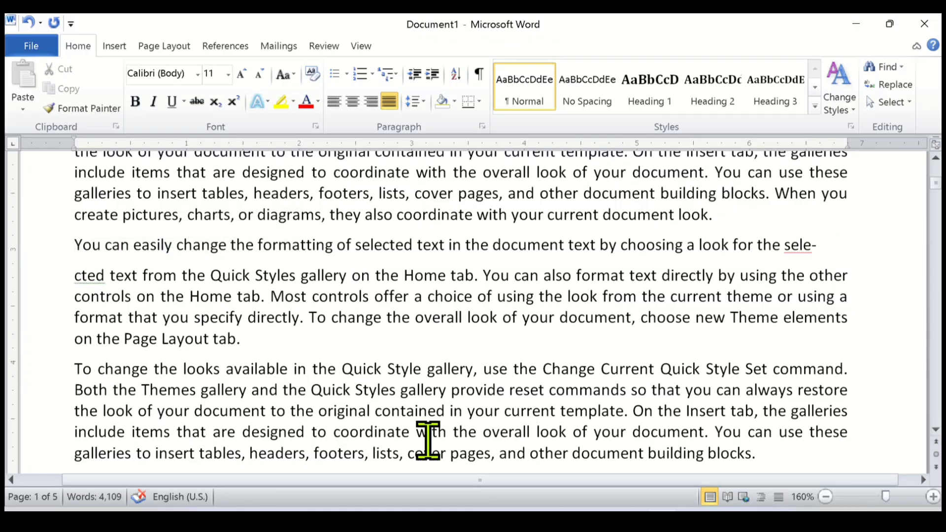
Try a hyphen and an equals sign before "cted", and remove them with the manual split to rejoin "selected".
text(-)
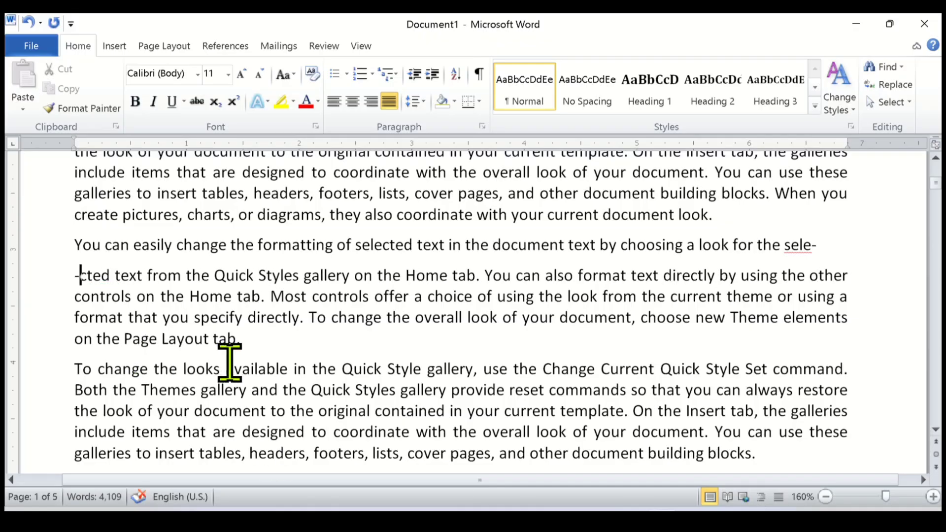
mouse_move(230, 363)
key(BackSpace)
text(=)
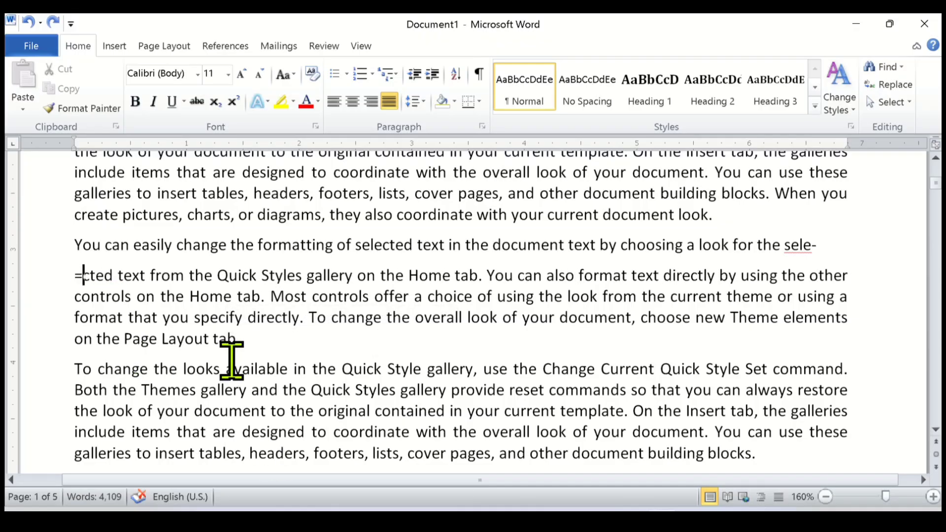
key(BackSpace)
key(BackSpace)
key(BackSpace)
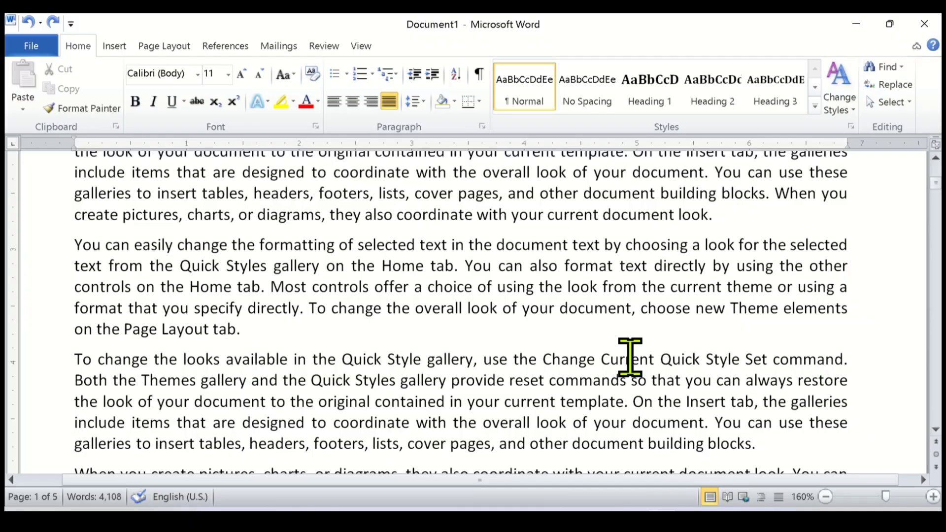
Turn on automatic hyphenation for the document.
mouse_move(574, 356)
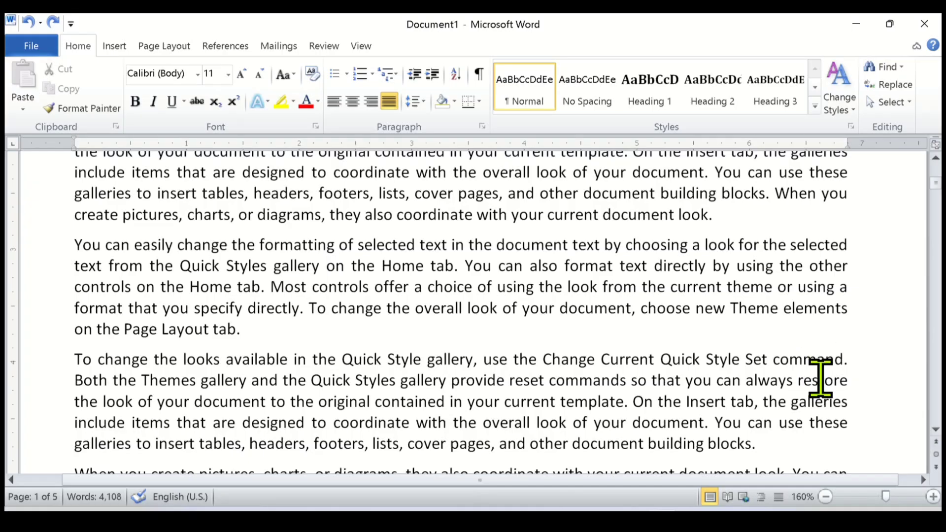
mouse_move(821, 379)
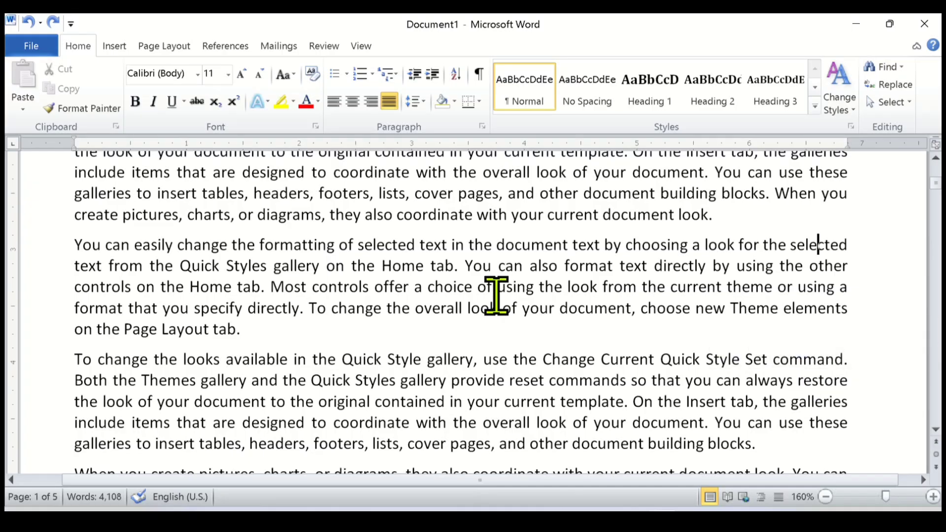
scroll(570, 296, up, 8)
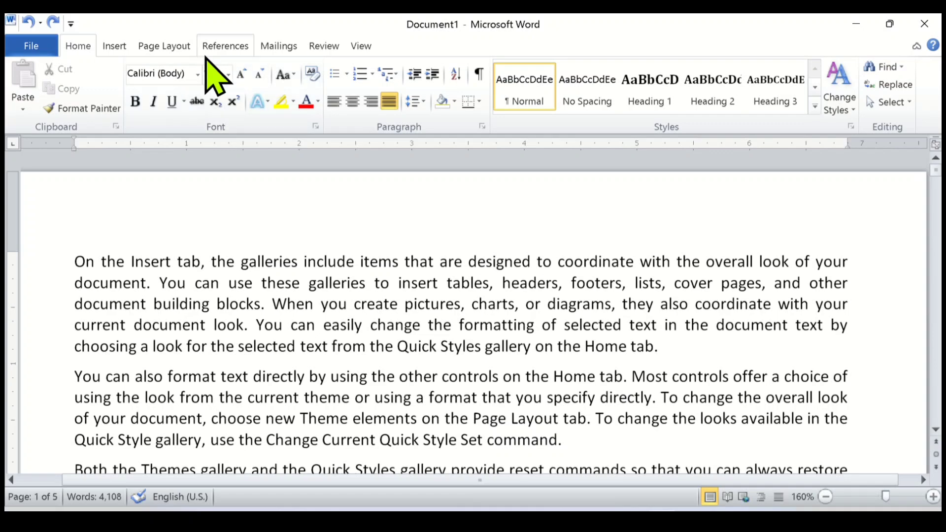
click(164, 46)
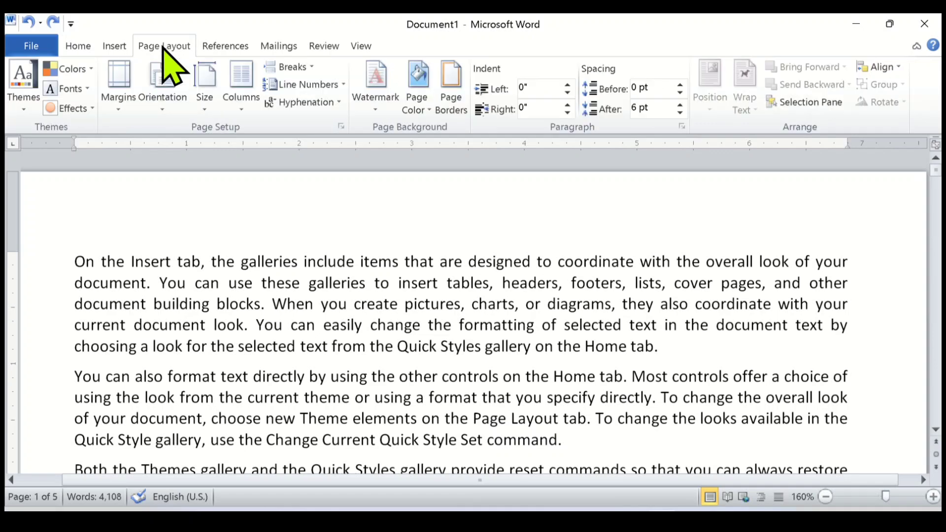
click(340, 102)
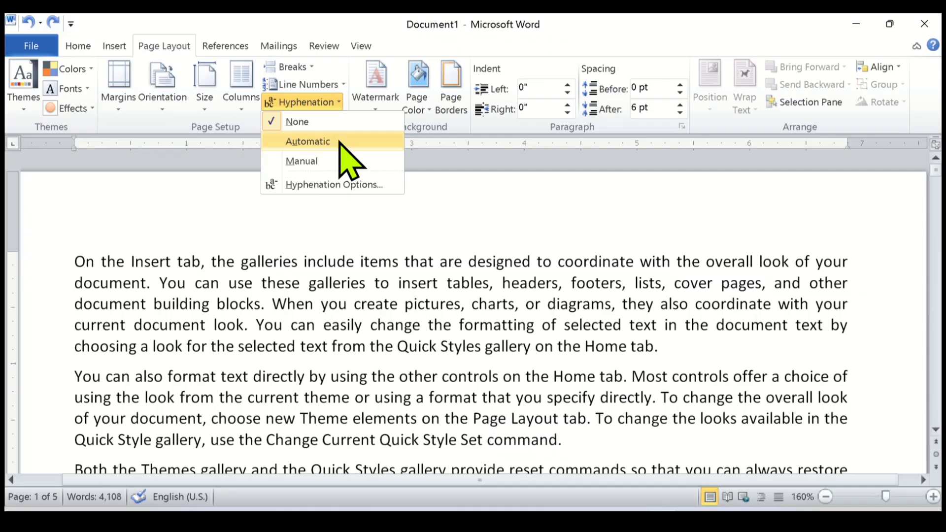
click(340, 141)
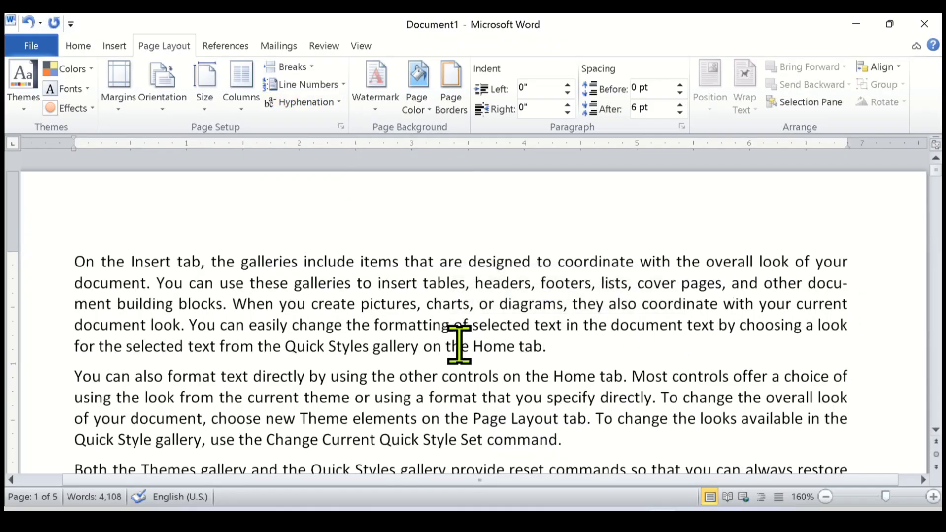
Examine how the word "document" is split between the second and third lines of the first paragraph.
double_click(813, 285)
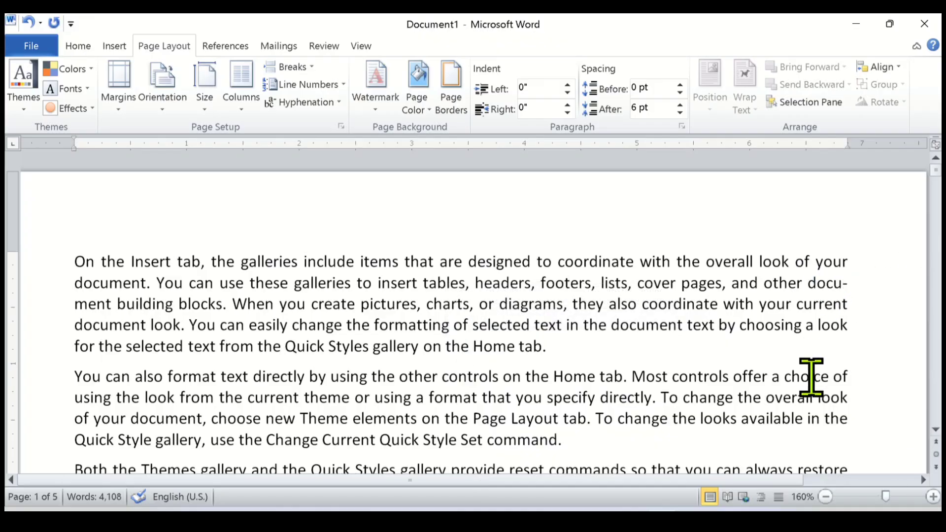
ctrl+scroll(811, 377, up, 3)
click(813, 333)
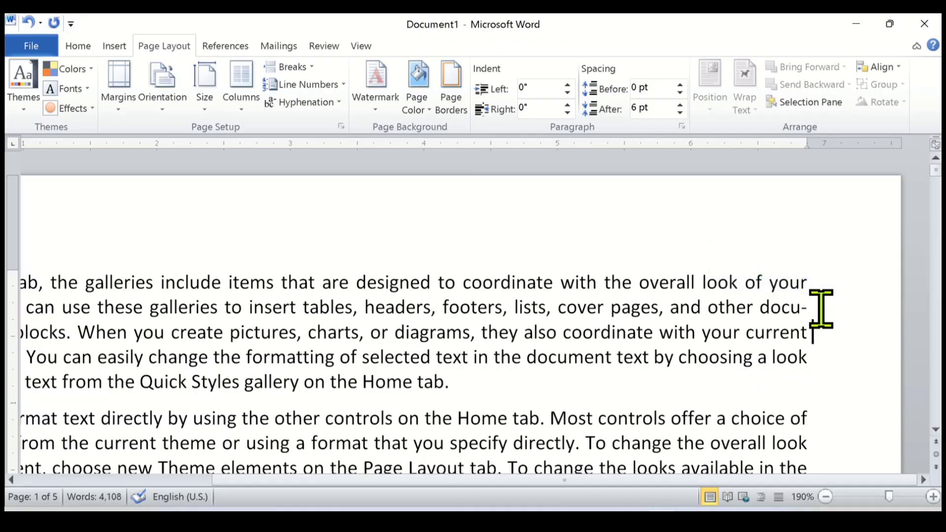
drag(533, 480, 397, 480)
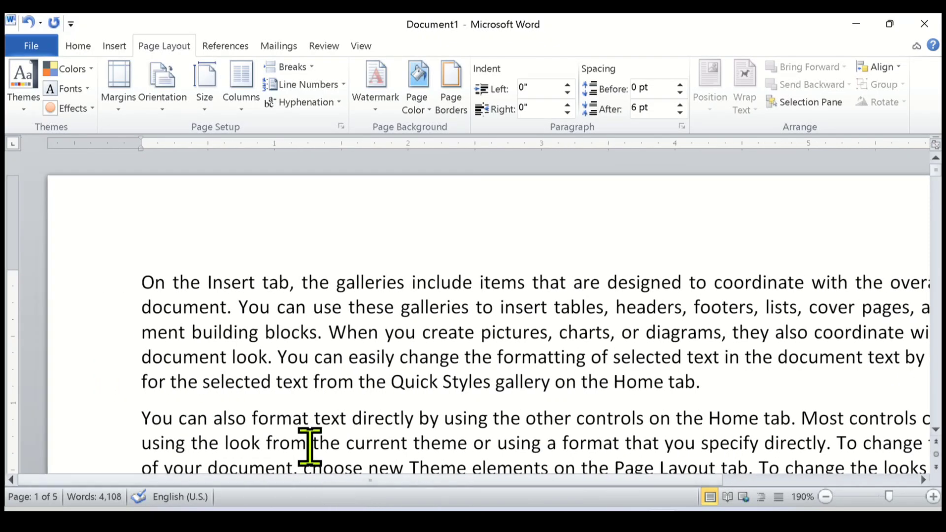
drag(142, 332, 188, 327)
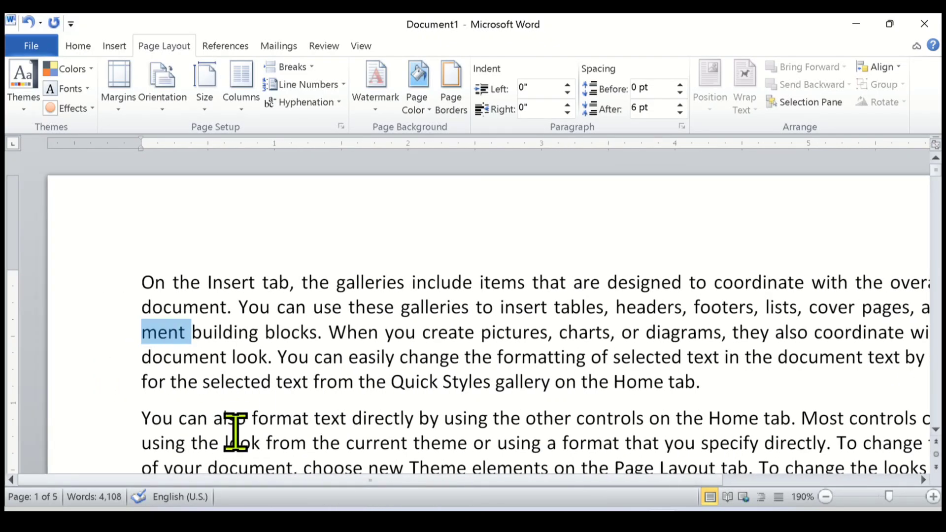
click(217, 360)
scroll(226, 356, down, 2)
scroll(195, 367, down, 2)
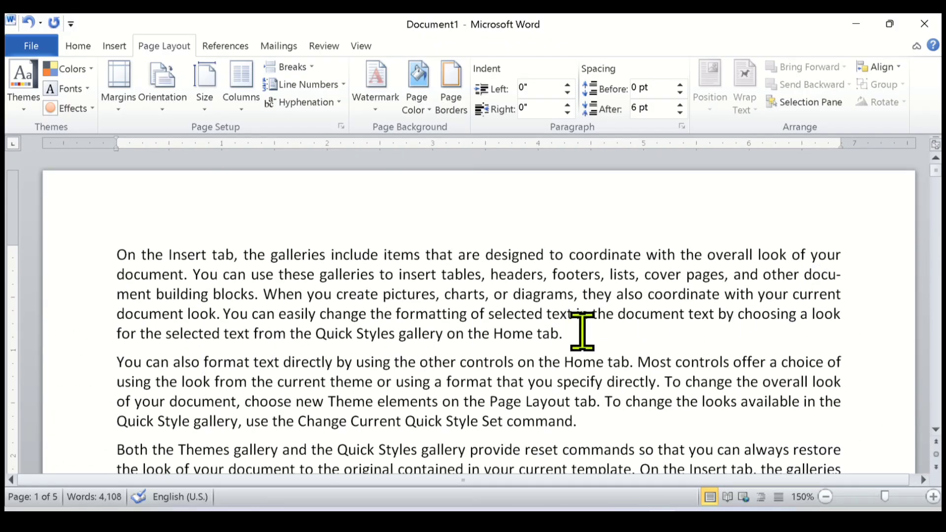
click(841, 273)
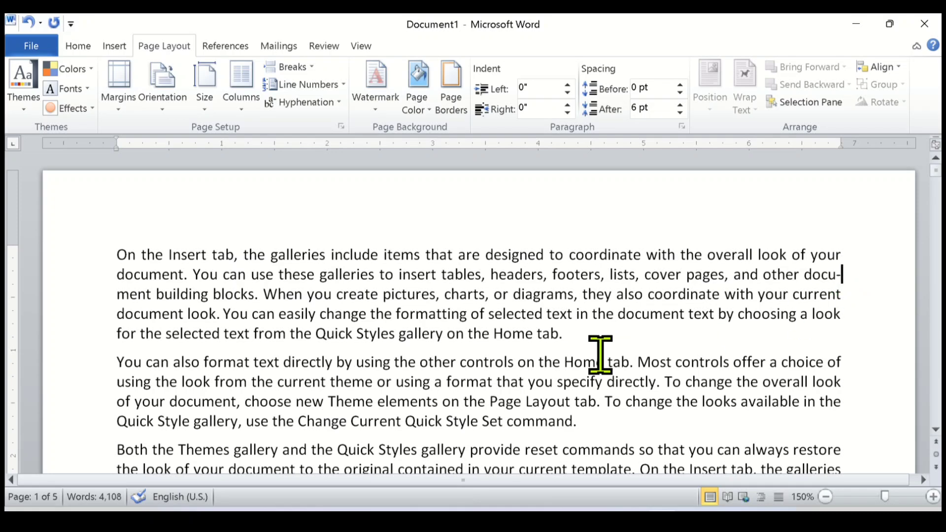
Reapply automatic hyphenation to the entire document text.
key(ctrl+a)
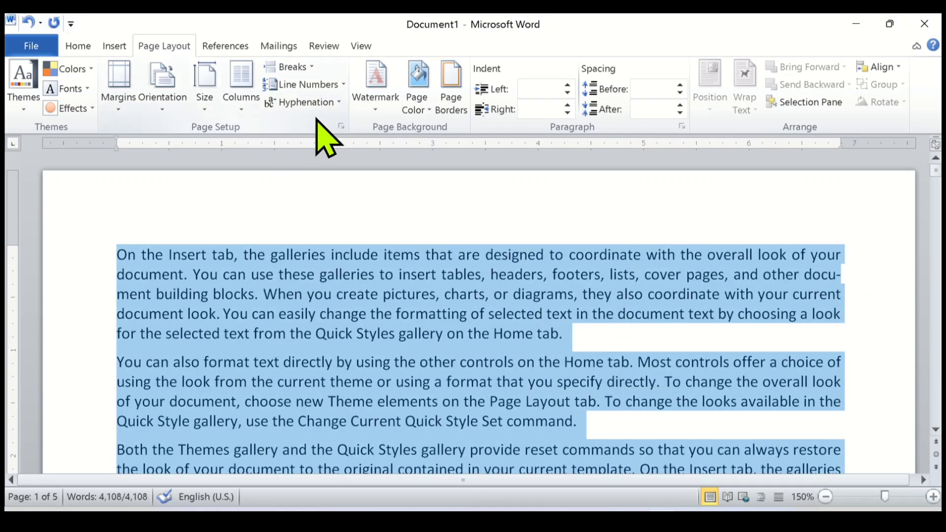
click(339, 102)
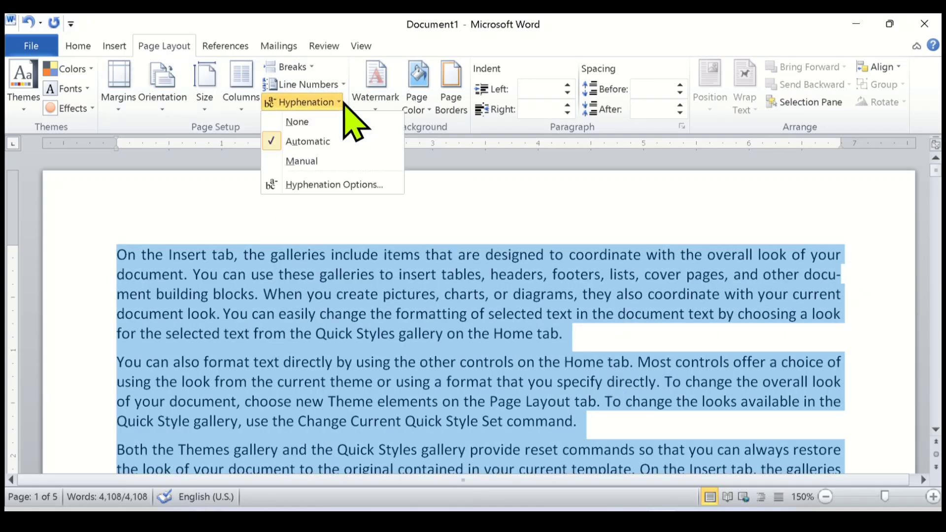
click(337, 142)
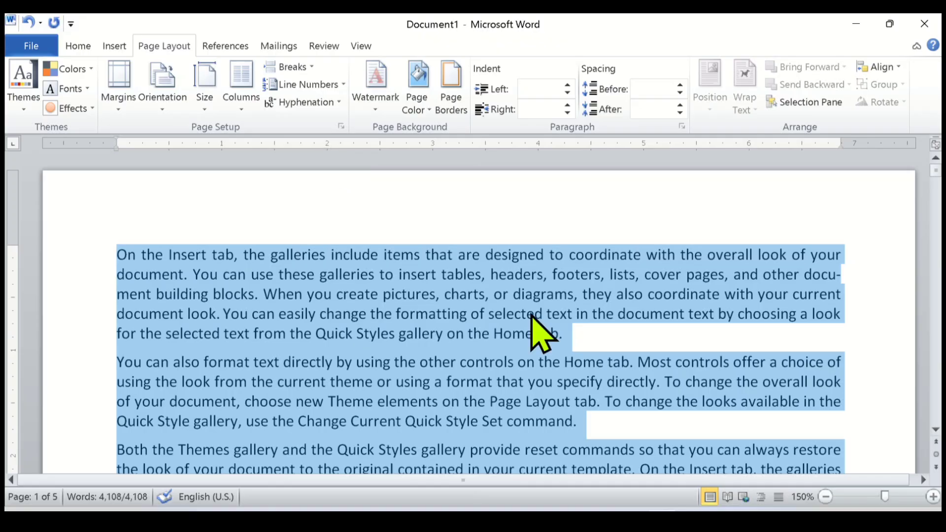
Examine how "galleries" in the third paragraph and "controls" in the fourth paragraph are split across lines.
scroll(585, 380, down, 2)
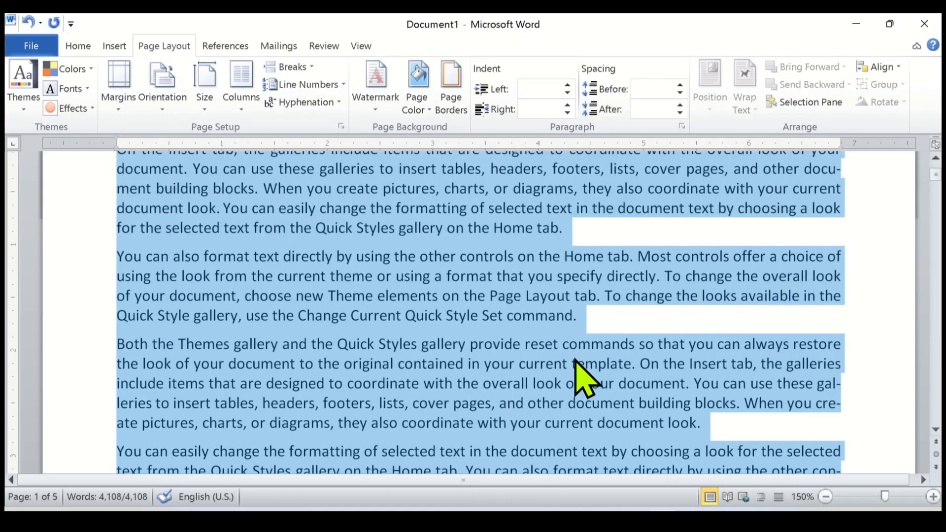
click(720, 384)
drag(818, 384, 843, 384)
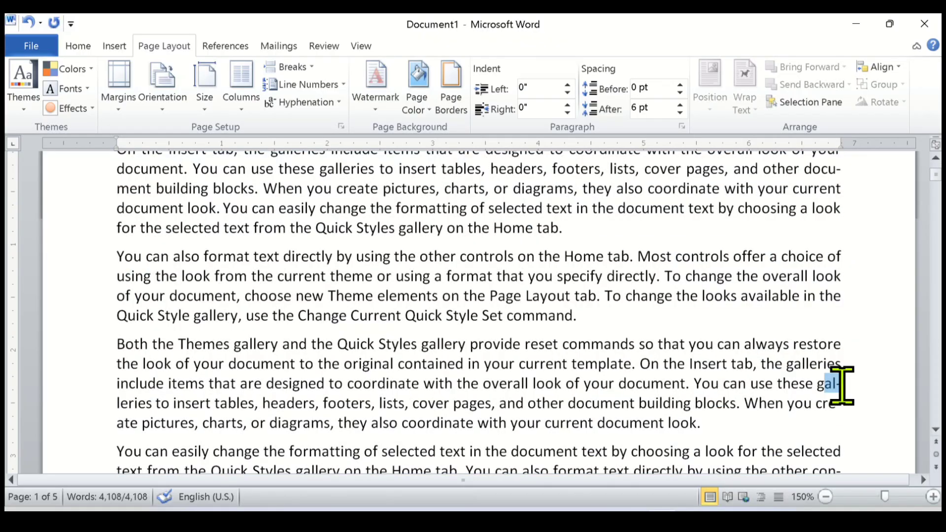
click(845, 384)
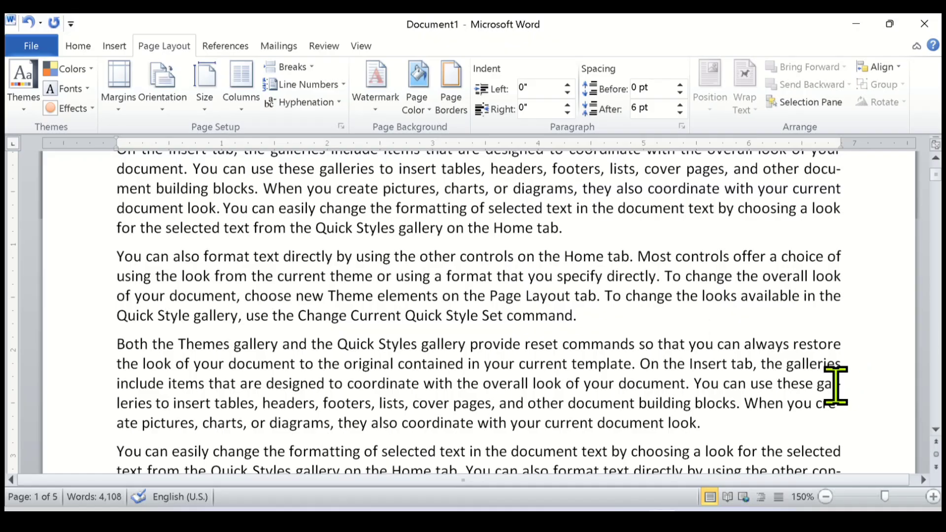
drag(118, 403, 145, 402)
scroll(387, 392, down, 2)
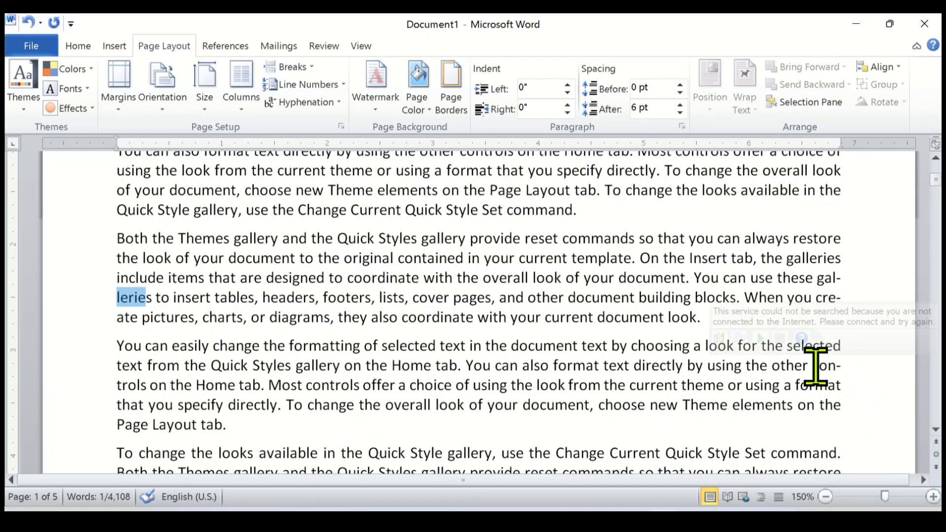
drag(818, 367, 851, 367)
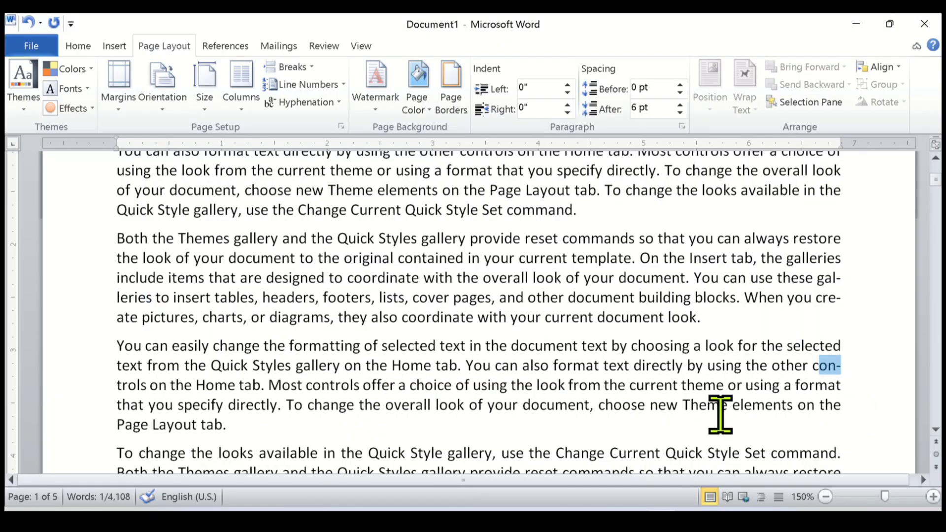
click(848, 379)
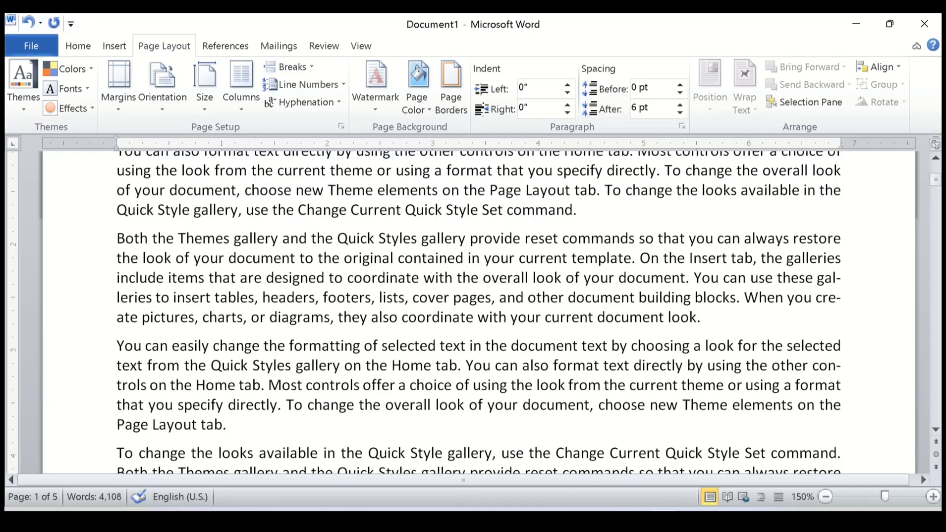
drag(118, 385, 151, 385)
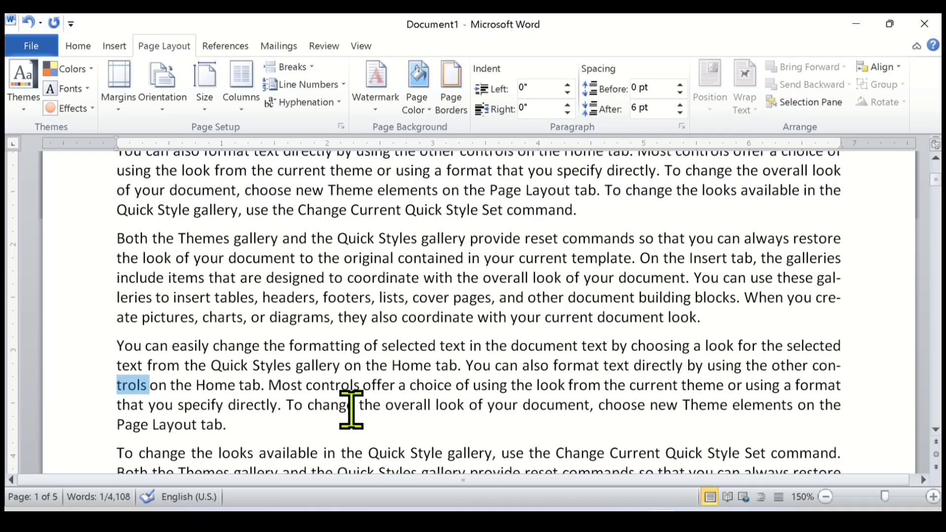
Enlarge the font of the entire document text to 16 points.
key(ctrl+a)
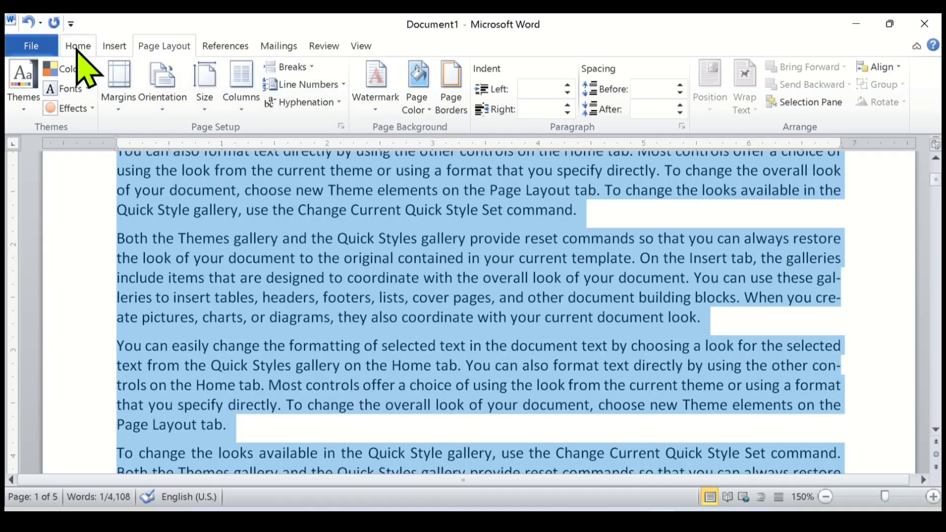
click(81, 48)
click(238, 78)
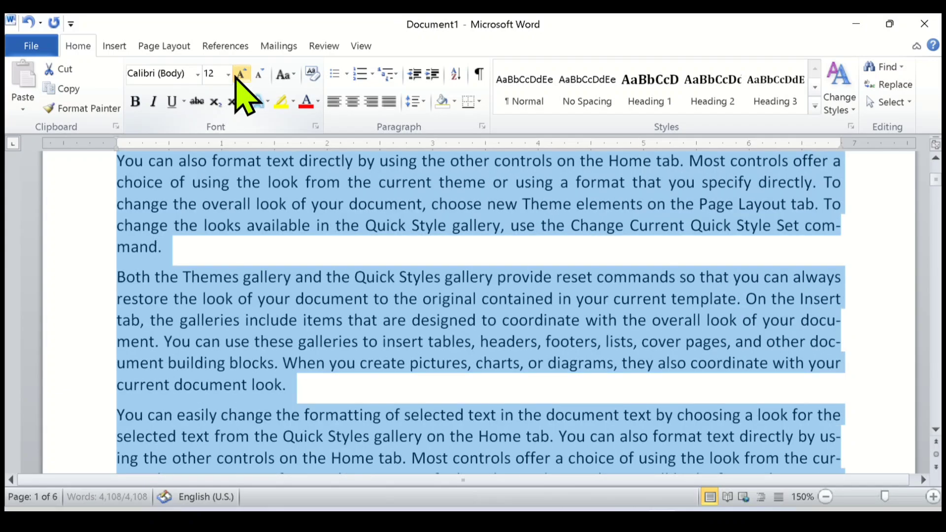
click(238, 77)
click(238, 78)
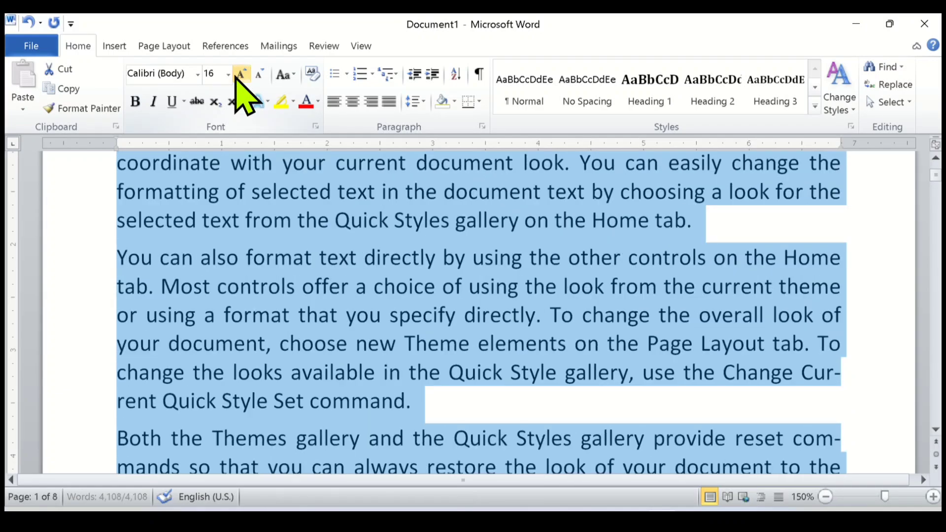
Examine how the enlarged text splits "coordinate" in the first paragraph and "commands" in the third paragraph across lines.
scroll(533, 391, up, 3)
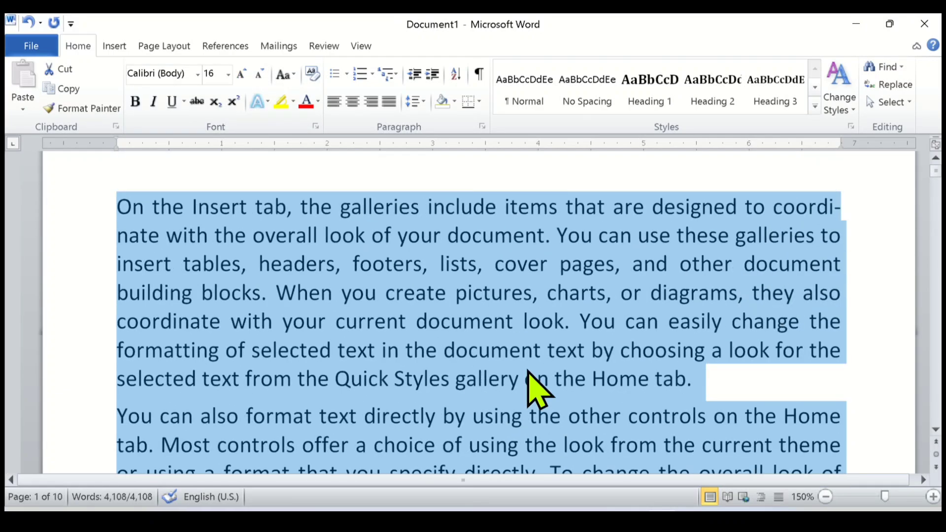
click(850, 266)
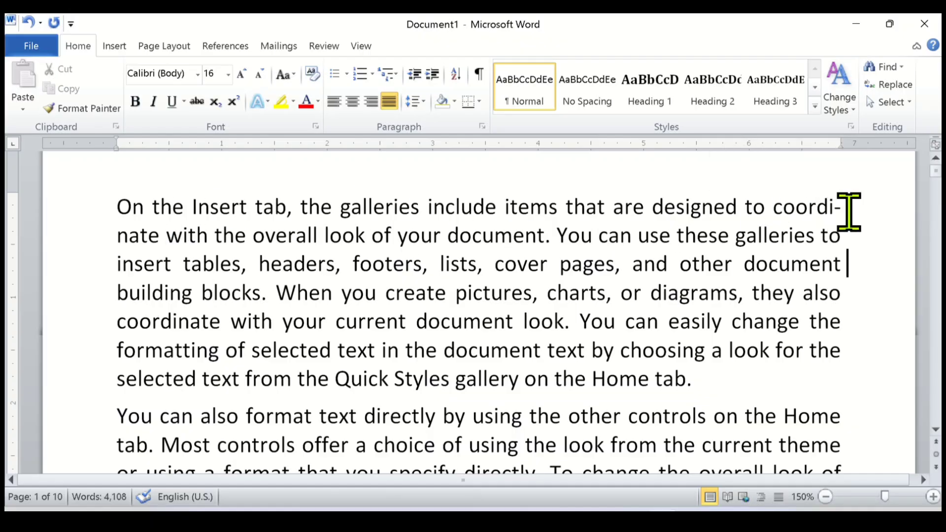
drag(117, 235, 156, 245)
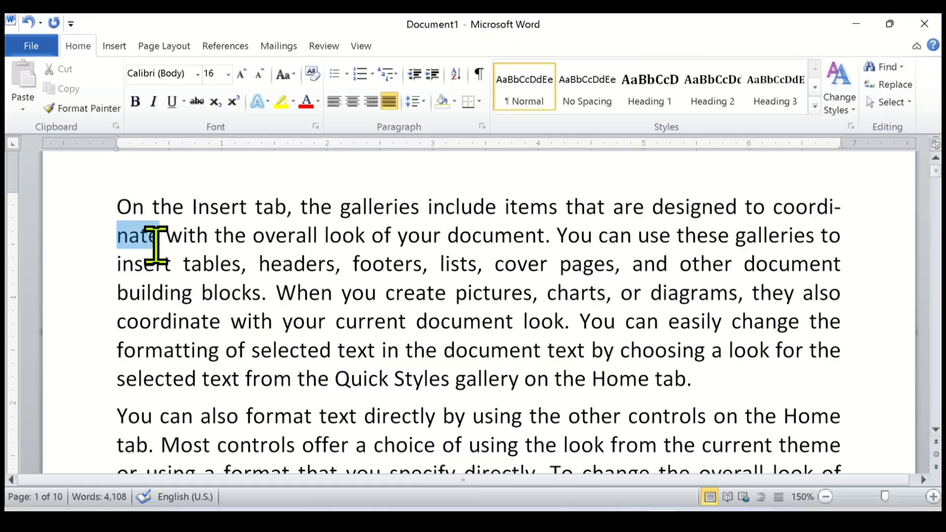
scroll(760, 338, down, 2)
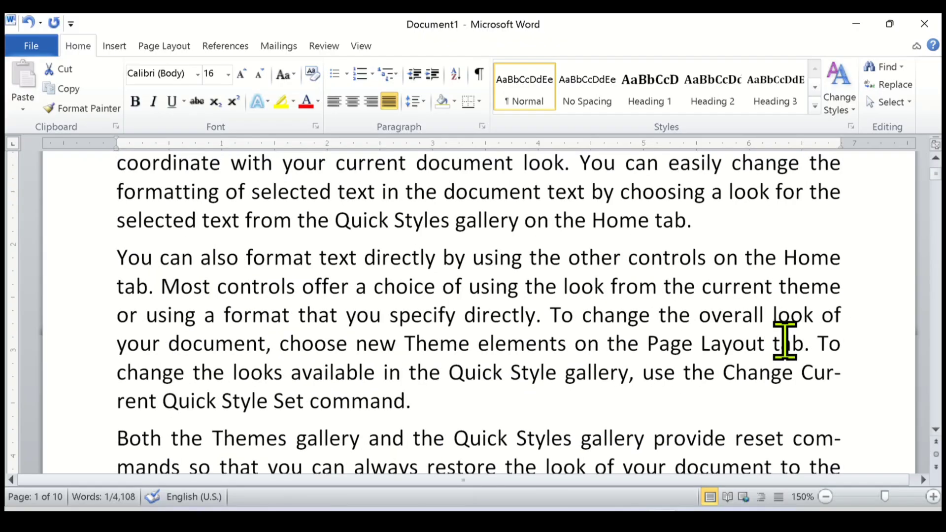
scroll(786, 355, down, 3)
scroll(809, 311, up, 1)
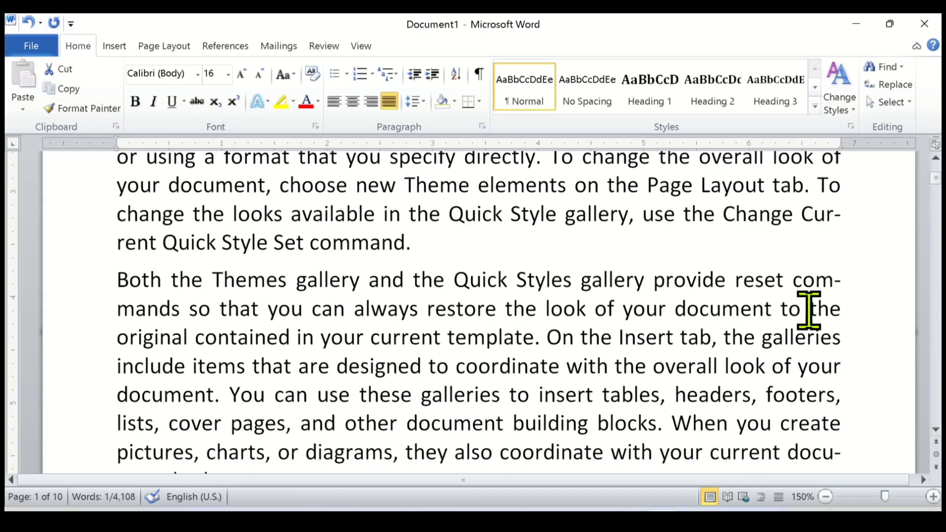
drag(794, 280, 843, 286)
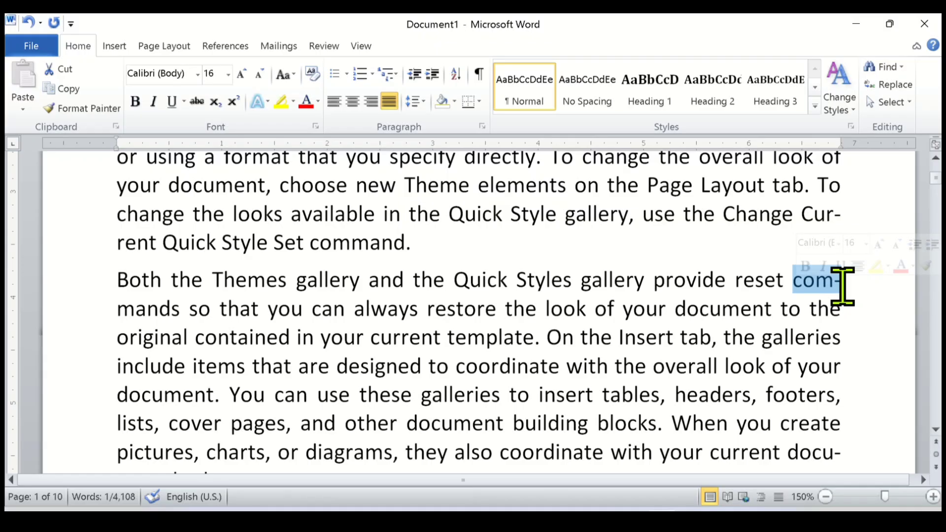
click(817, 289)
mouse_move(791, 282)
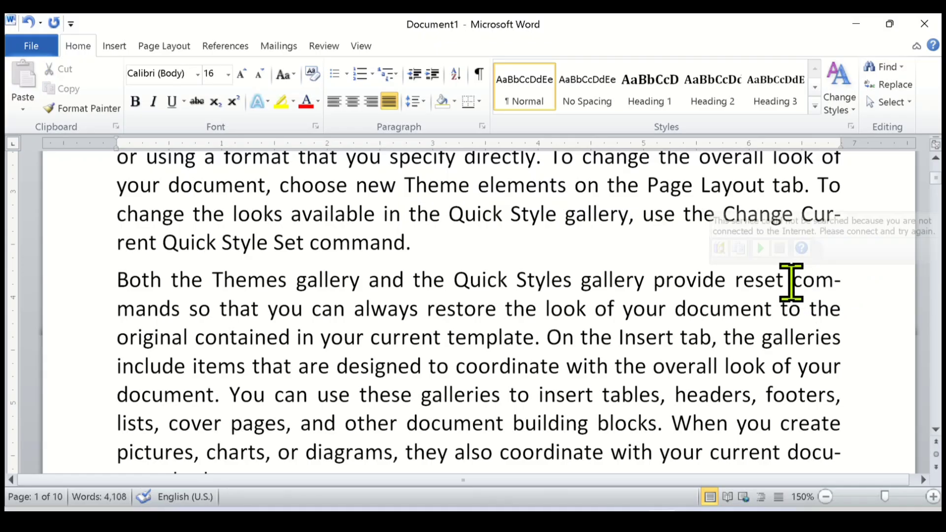
drag(796, 283, 852, 286)
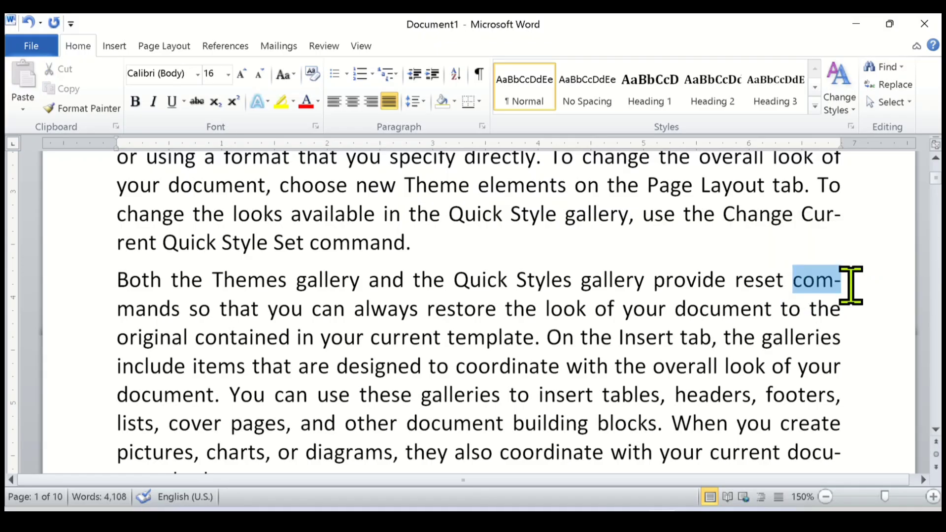
click(799, 289)
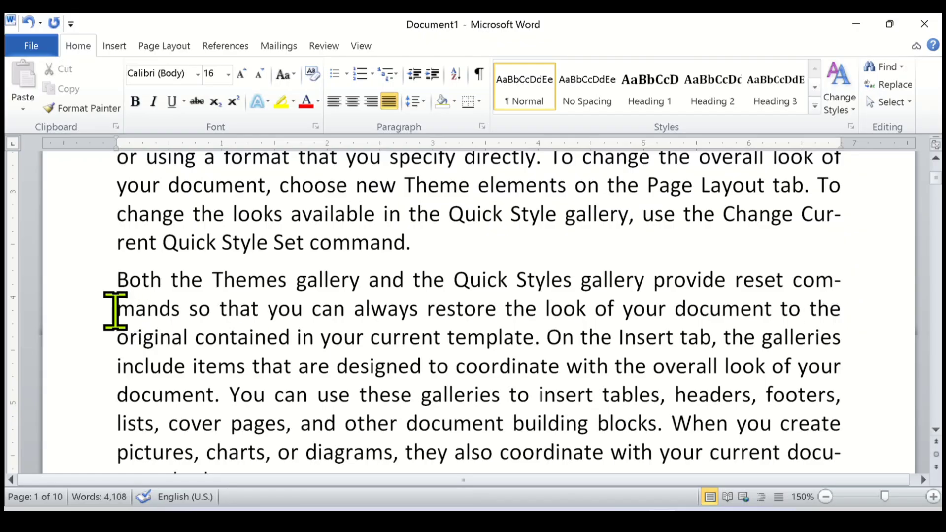
drag(115, 311, 172, 310)
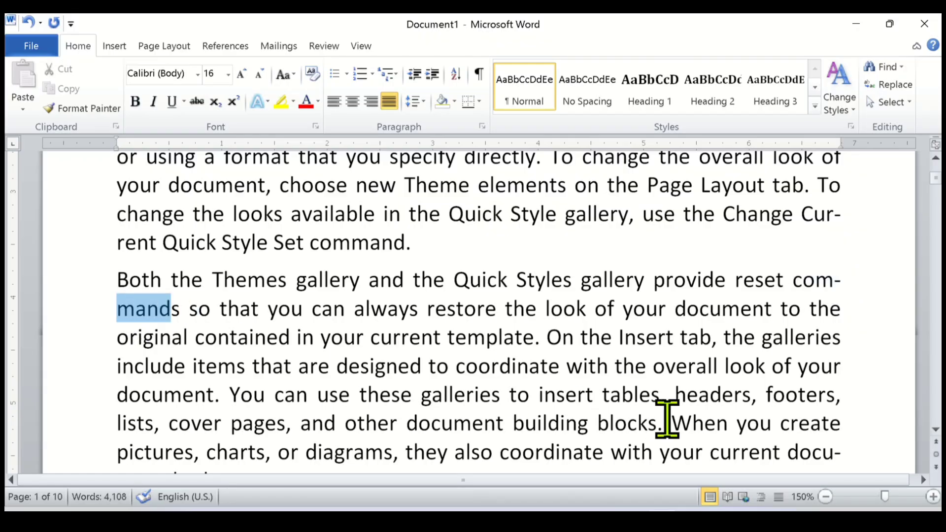
scroll(376, 332, up, 2)
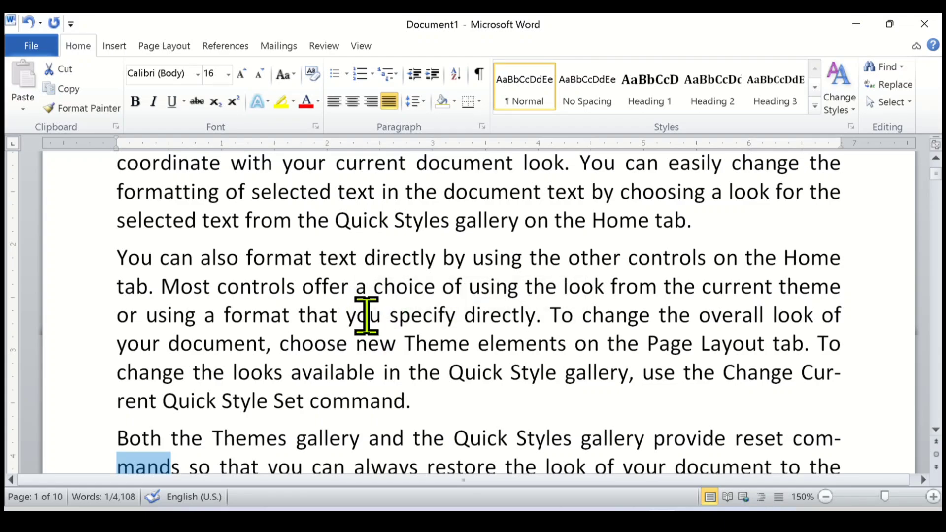
Set hyphenation to None for the entire document text and look over the reflowed paragraphs.
mouse_move(344, 292)
key(ctrl+a)
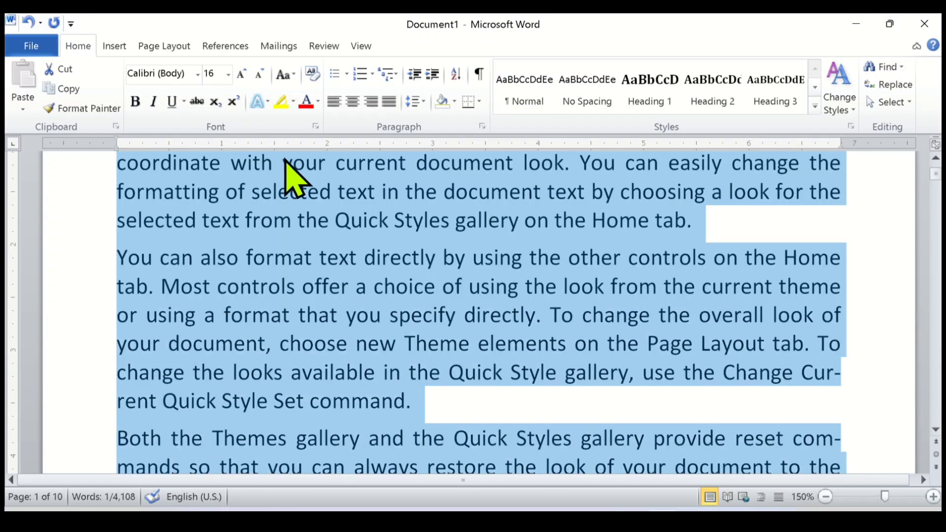
click(159, 46)
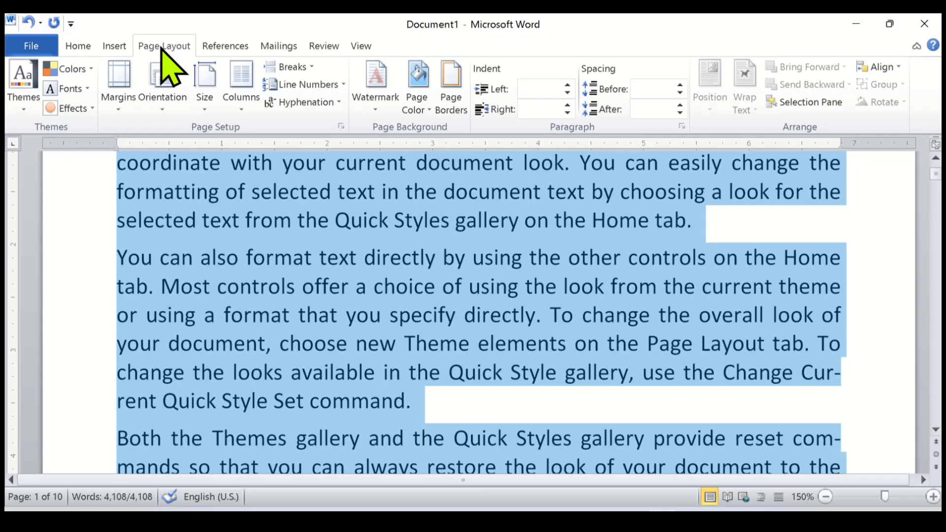
click(325, 102)
click(324, 123)
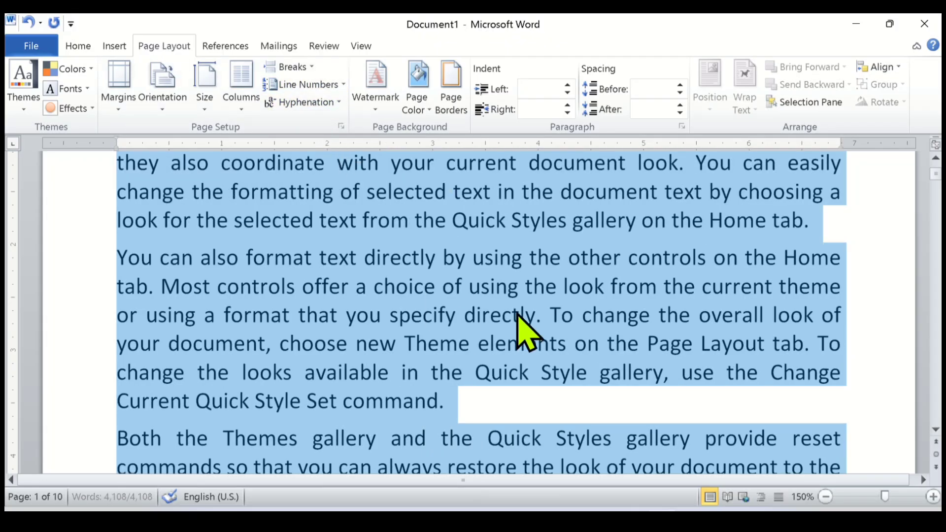
click(459, 355)
scroll(458, 355, up, 3)
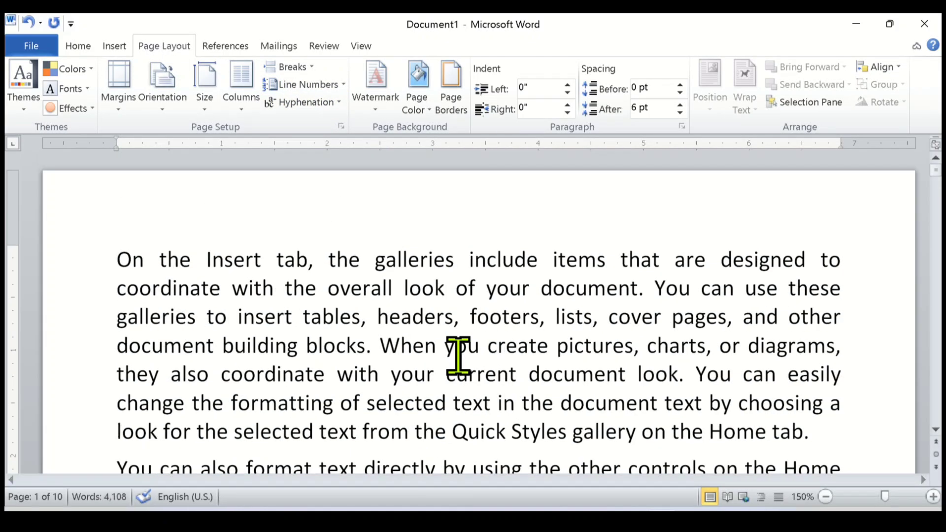
ctrl+scroll(459, 355, down, 2)
ctrl+scroll(428, 364, up, 2)
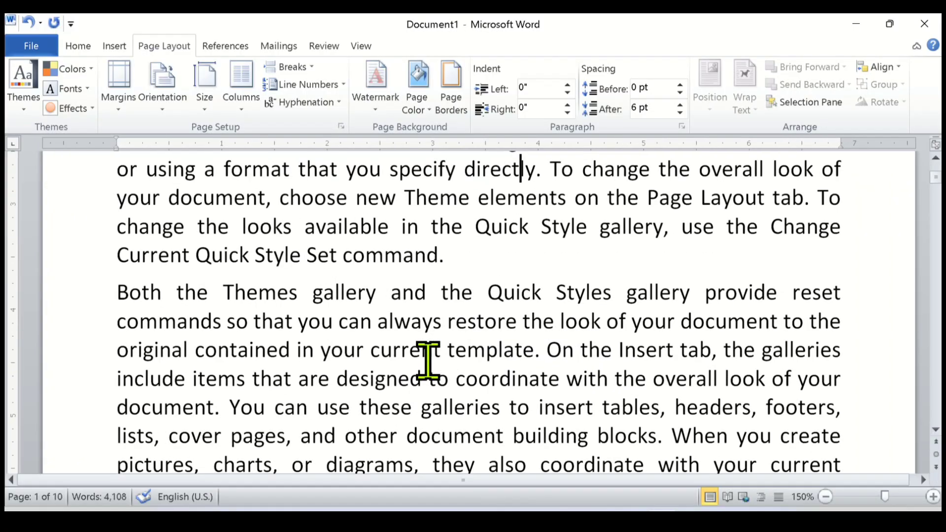
Start manual hyphenation of the document and accept the split "Cur-rent" in the second paragraph.
scroll(431, 362, up, 1)
scroll(432, 359, up, 3)
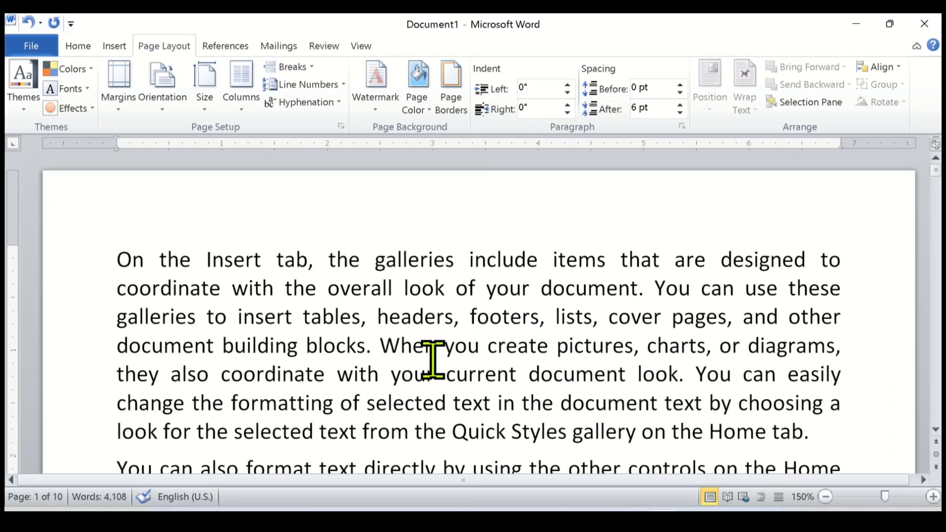
click(339, 102)
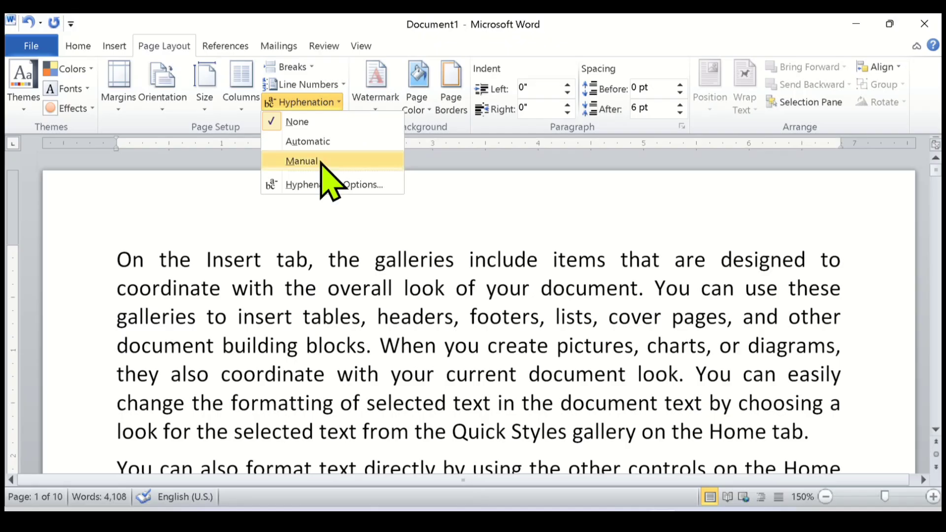
click(301, 161)
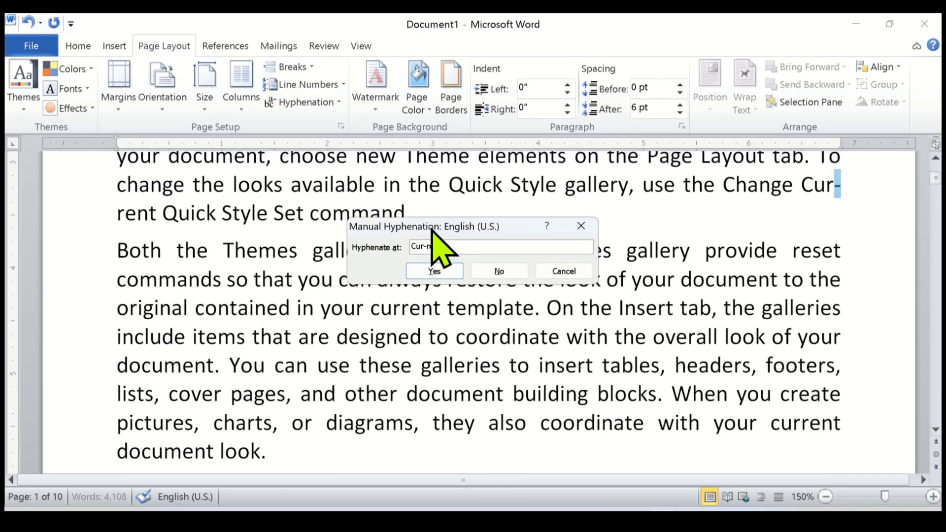
drag(433, 230, 442, 243)
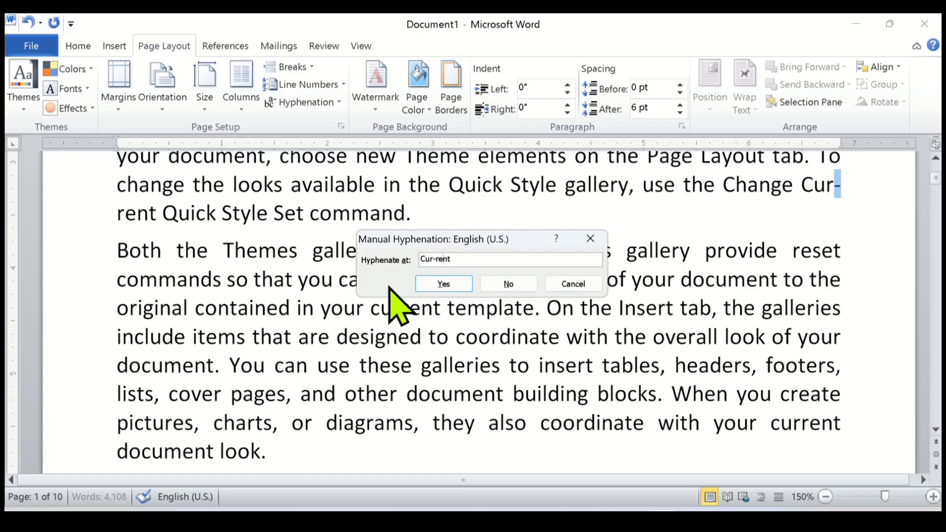
click(475, 263)
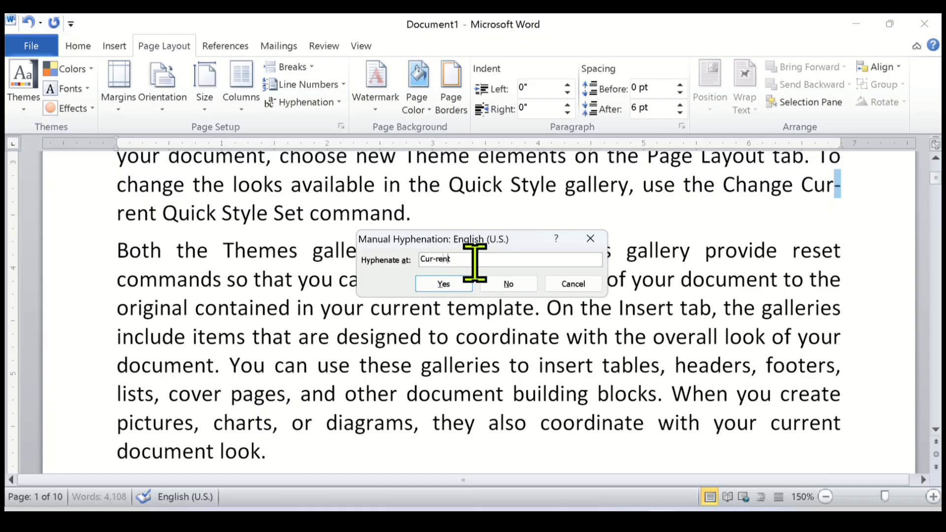
click(444, 284)
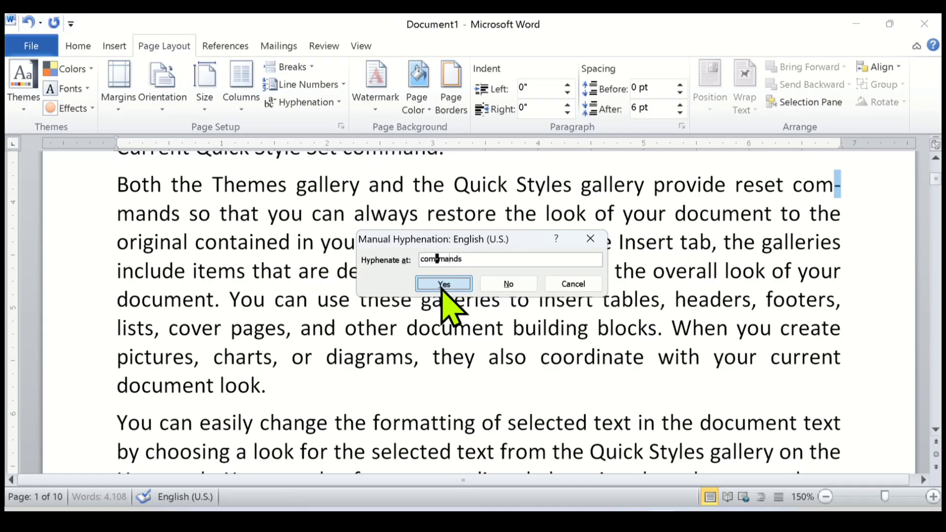
Accept the manual split "com-mands", reject "docu-ment", accept further splits such as "coordi-nate", and stop manual hyphenation at "designed".
click(443, 284)
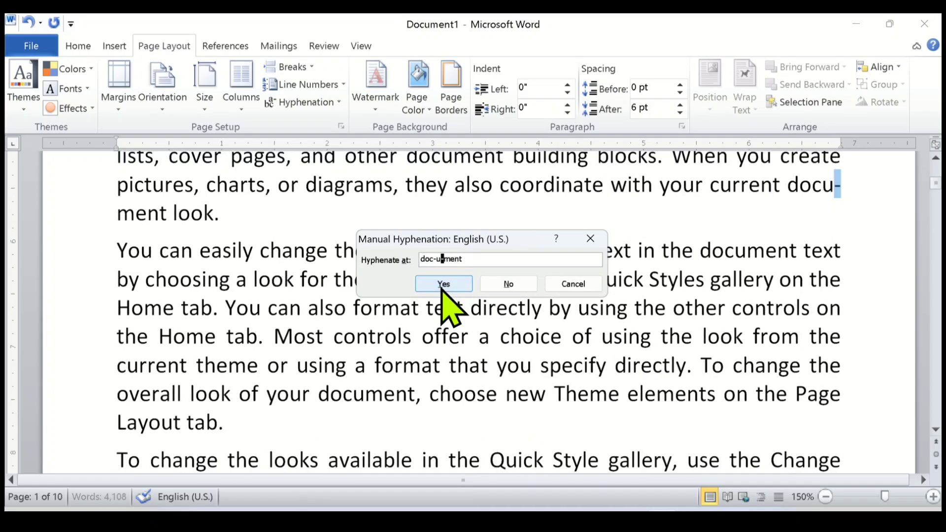
click(507, 285)
click(440, 284)
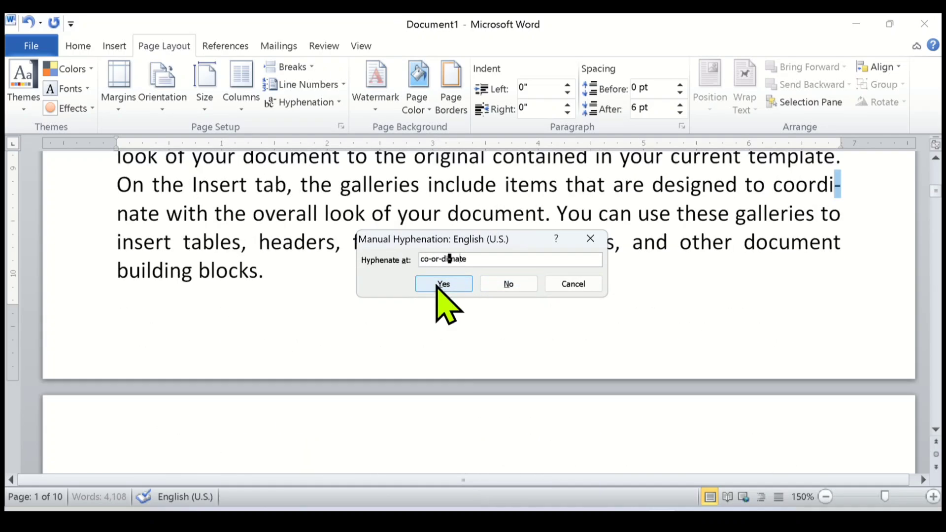
click(439, 284)
click(443, 284)
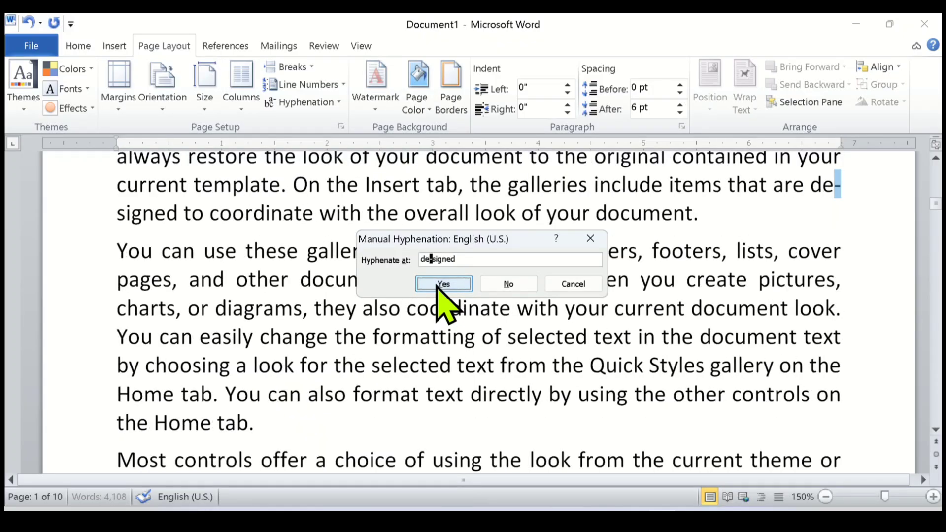
click(567, 284)
Examine the line endings of the manually hyphenated paragraphs, including the splits "com-mands" and "Cur-rent".
scroll(566, 312, up, 5)
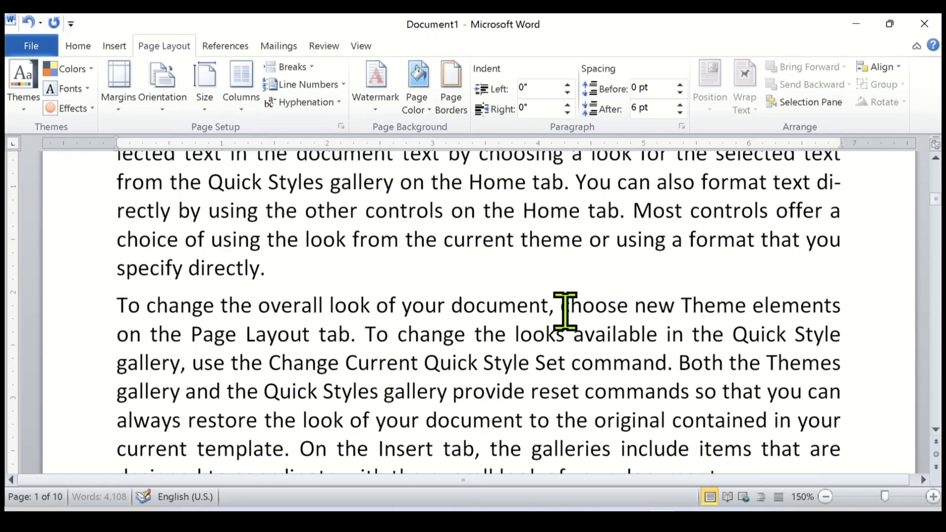
scroll(565, 312, up, 15)
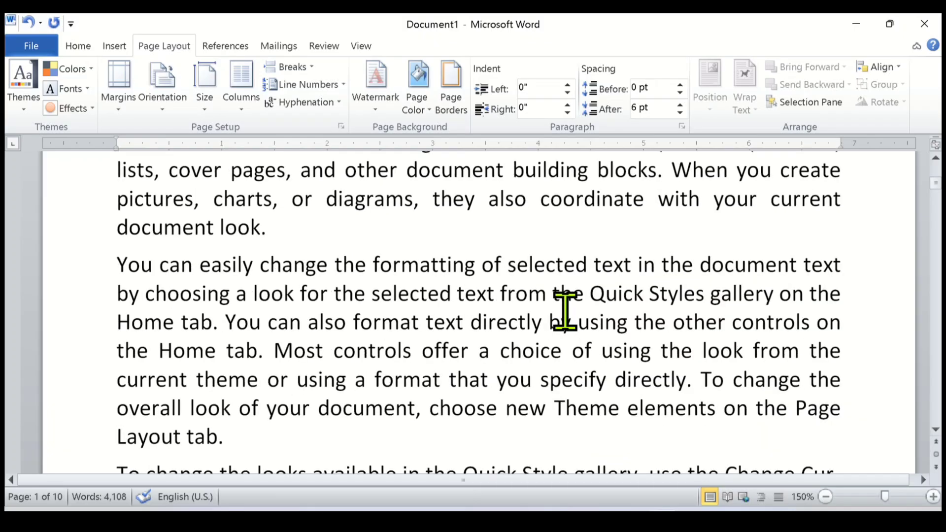
scroll(680, 294, up, 3)
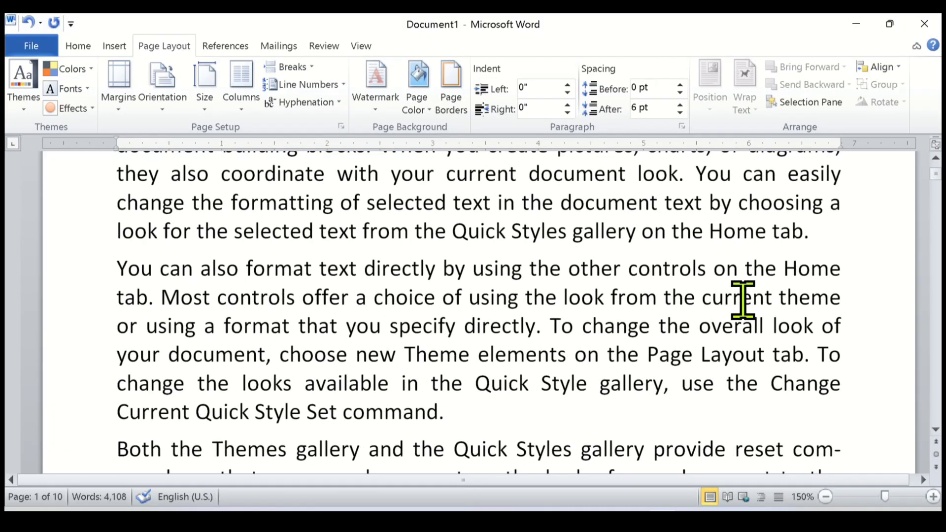
scroll(774, 301, down, 2)
scroll(813, 310, up, 4)
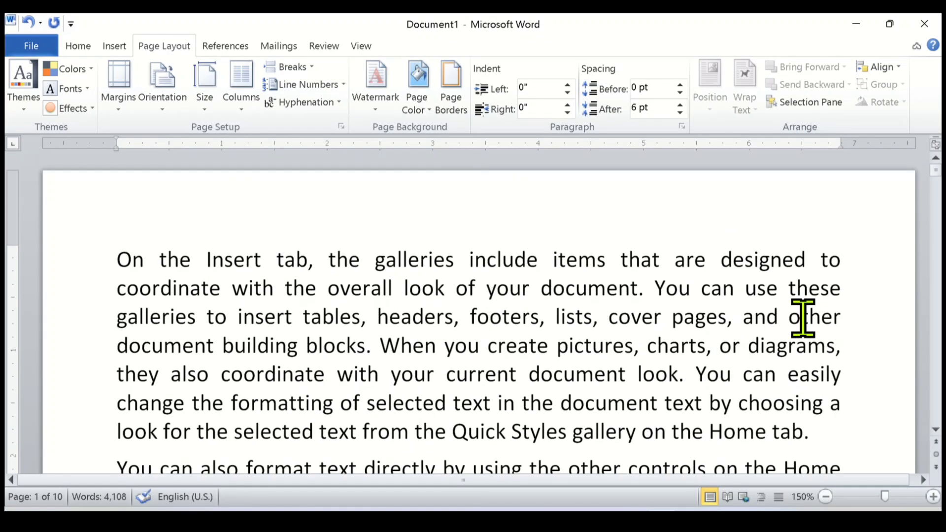
scroll(794, 345, down, 1)
scroll(784, 367, down, 10)
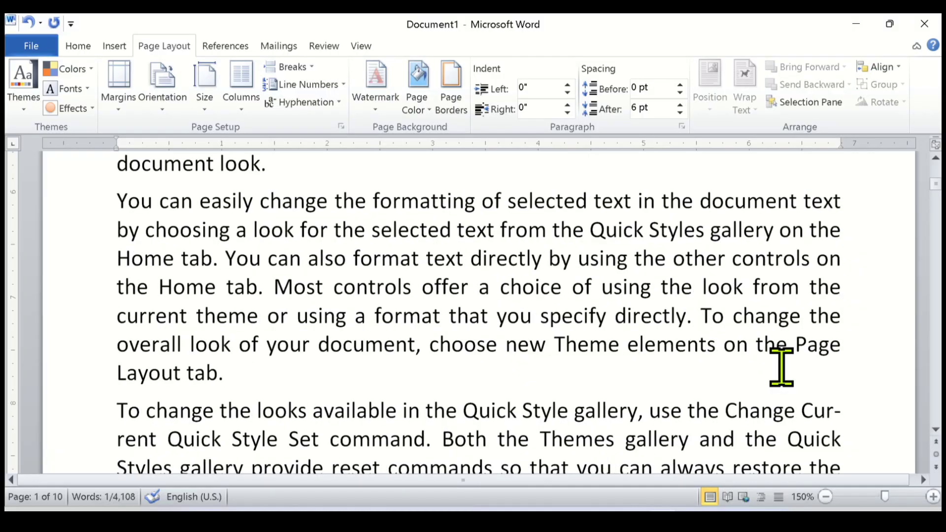
drag(810, 252, 835, 255)
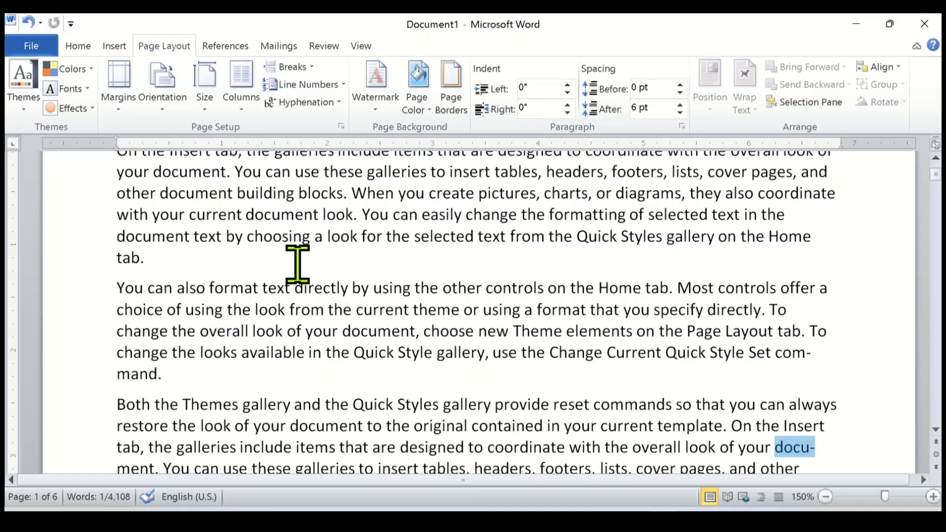
Turn off automatic hyphenation for the entire document text by choosing None, and check the line endings of the second and third paragraphs.
scroll(298, 264, up, 2)
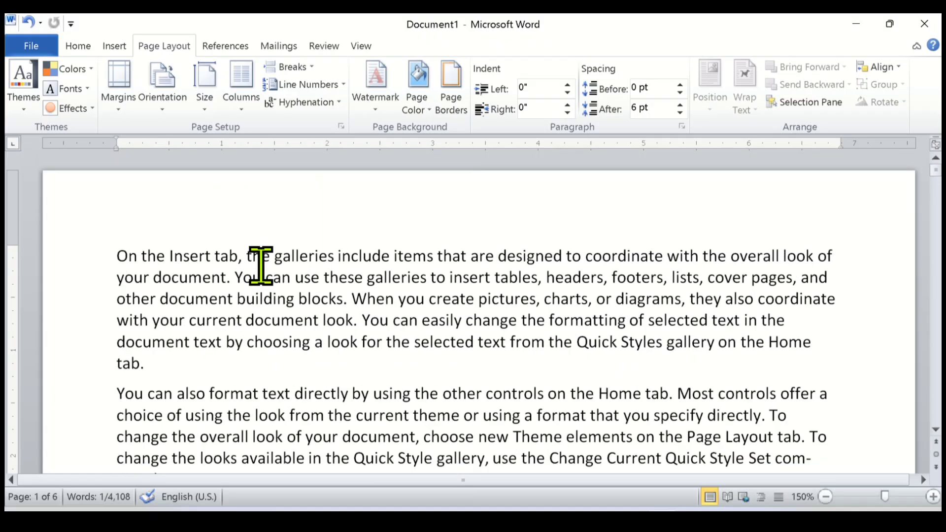
key(ctrl+a)
click(326, 103)
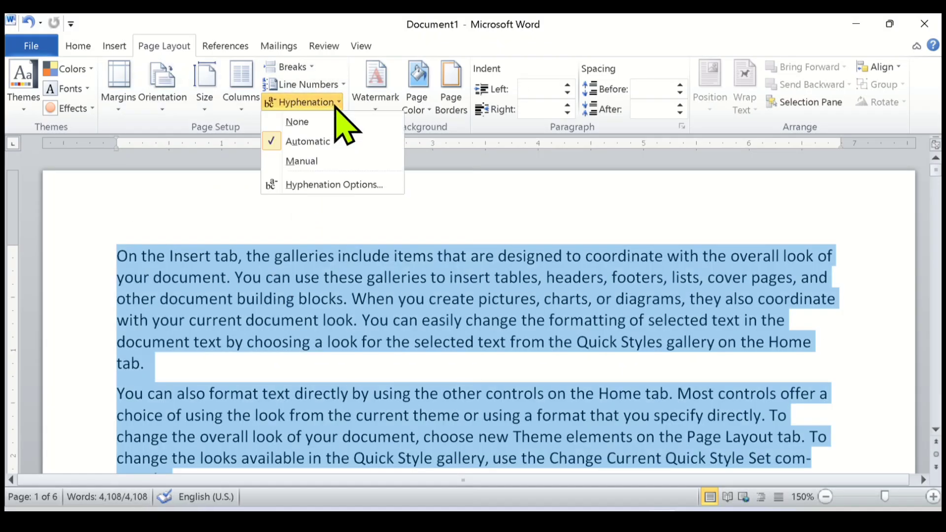
click(321, 124)
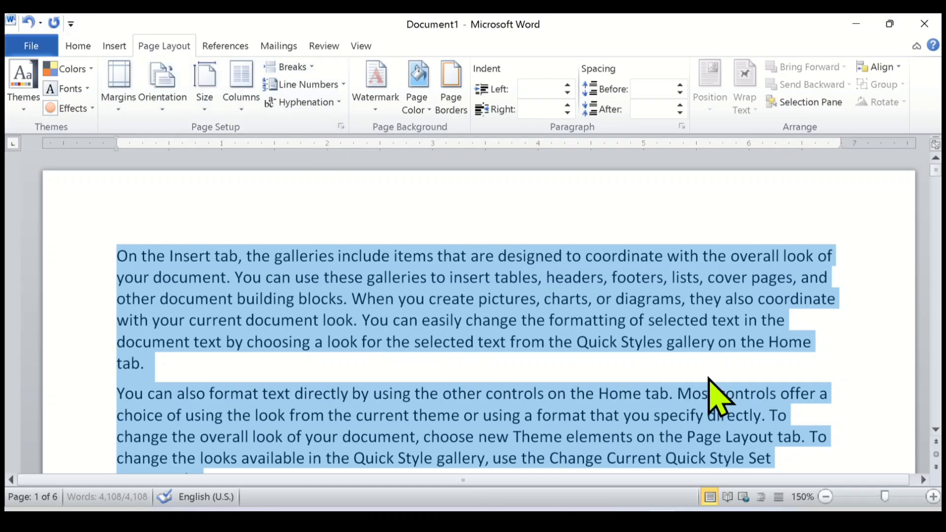
scroll(720, 397, down, 3)
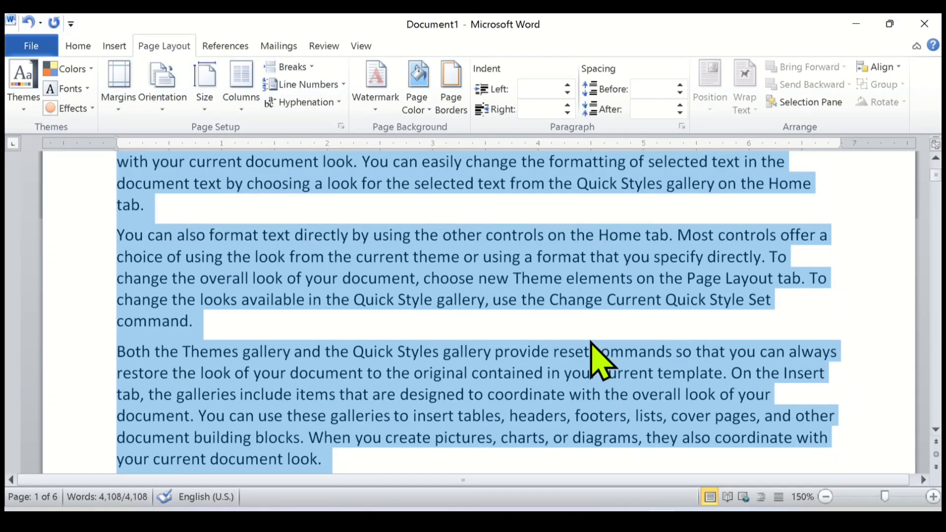
click(310, 302)
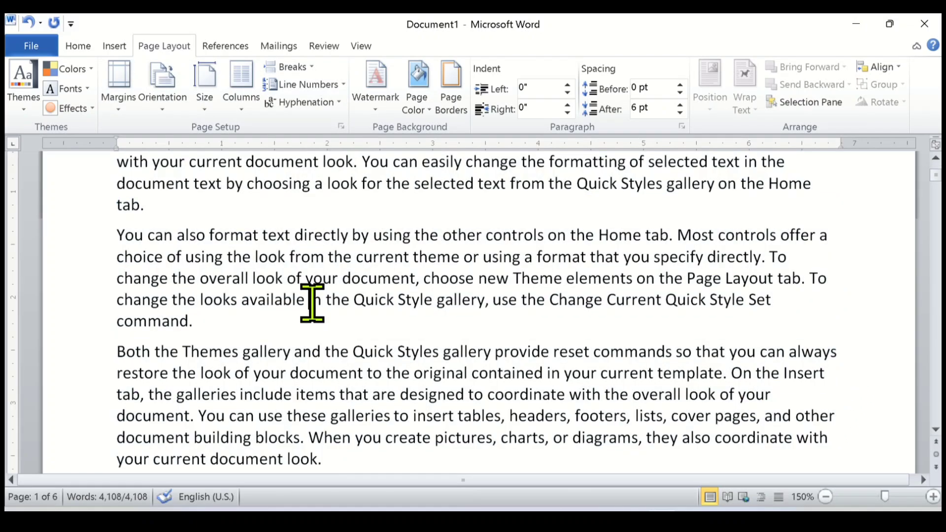
scroll(181, 212, up, 2)
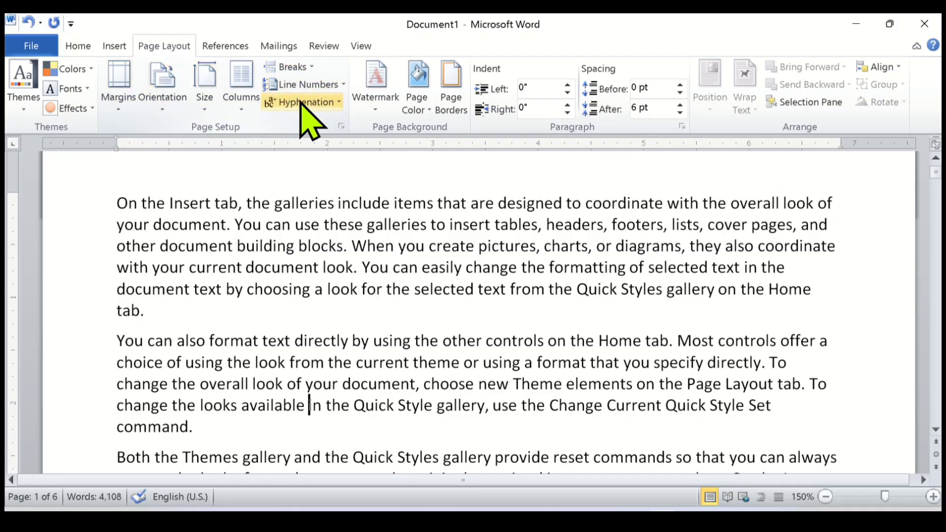
scroll(333, 340, up, 2)
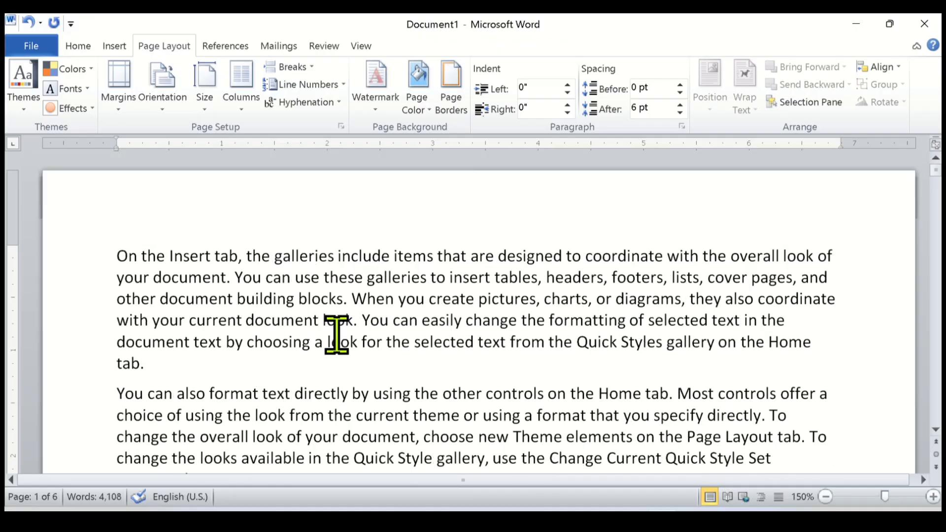
scroll(206, 317, down, 2)
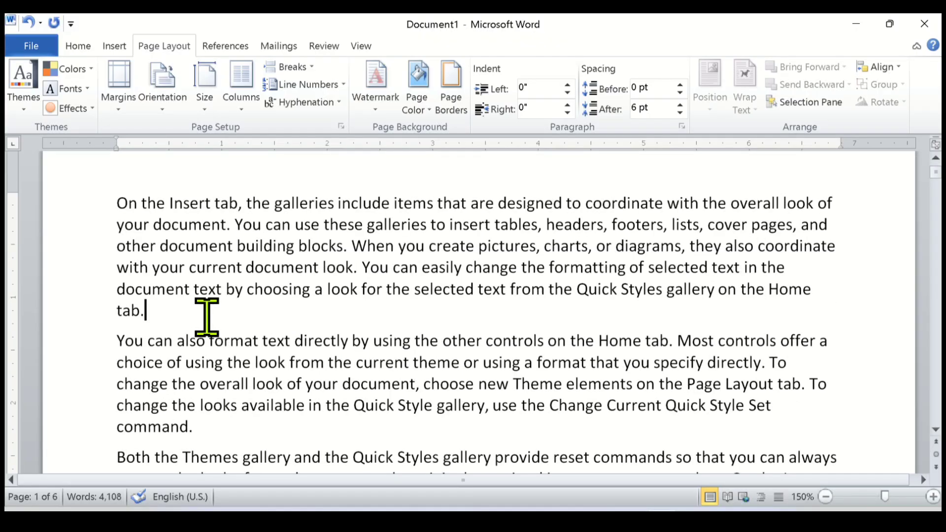
scroll(206, 317, down, 2)
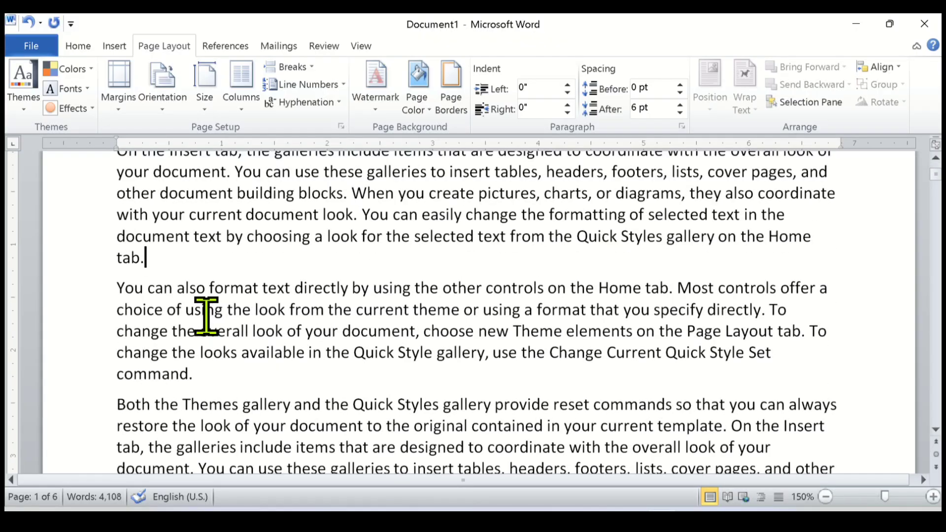